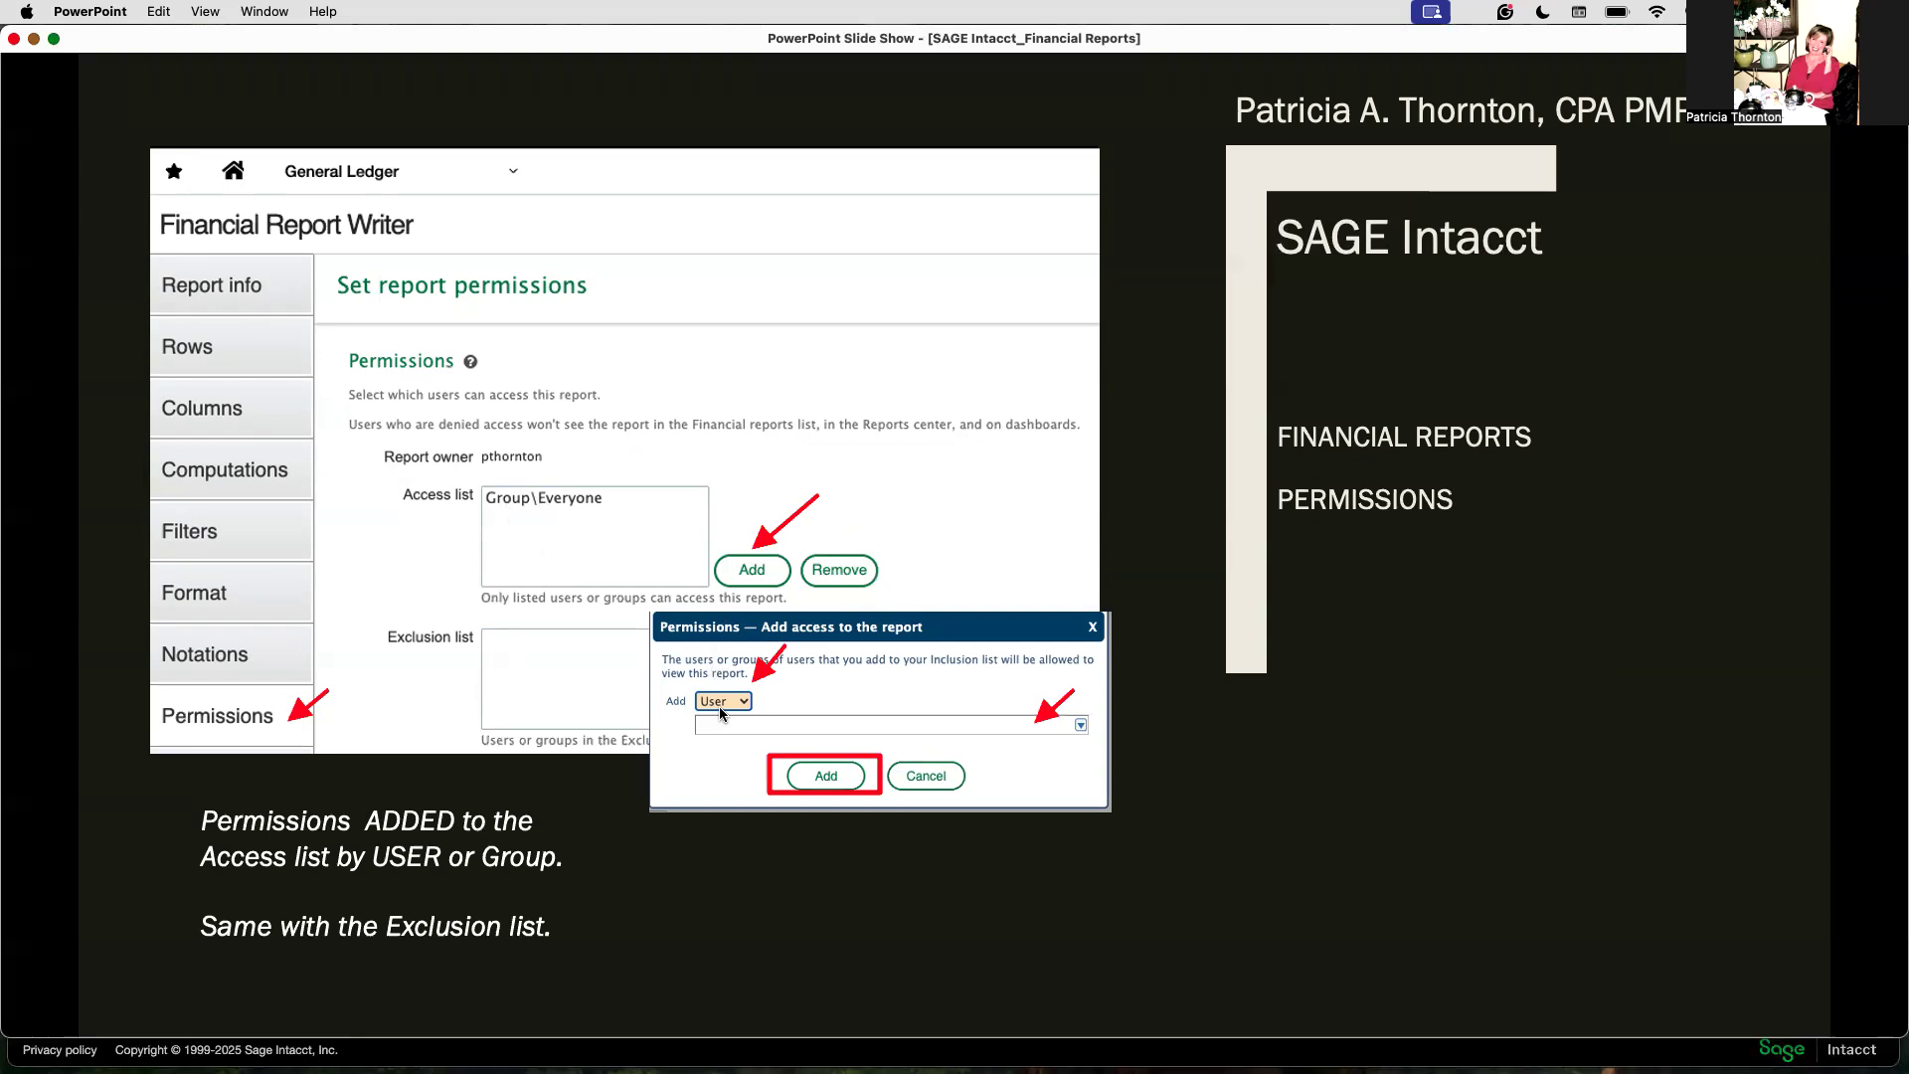
key("Right")
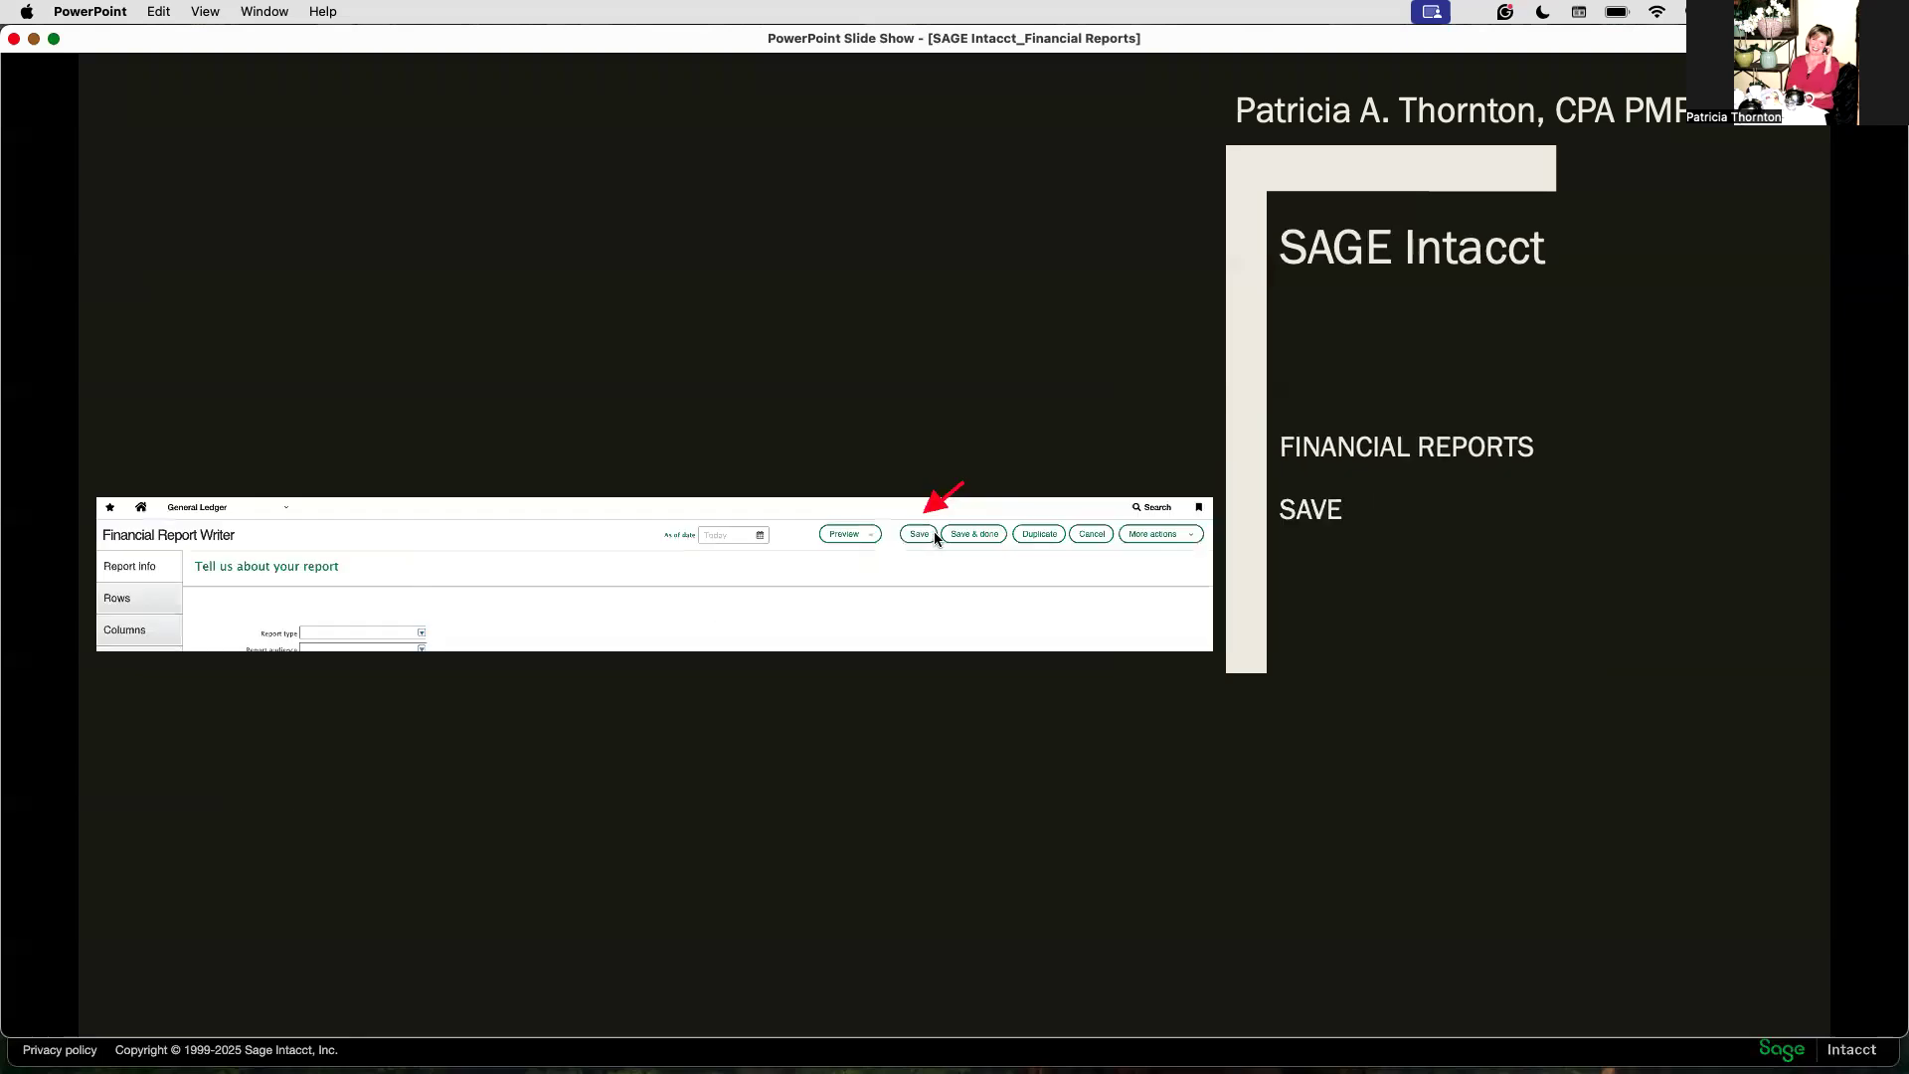
key("Right")
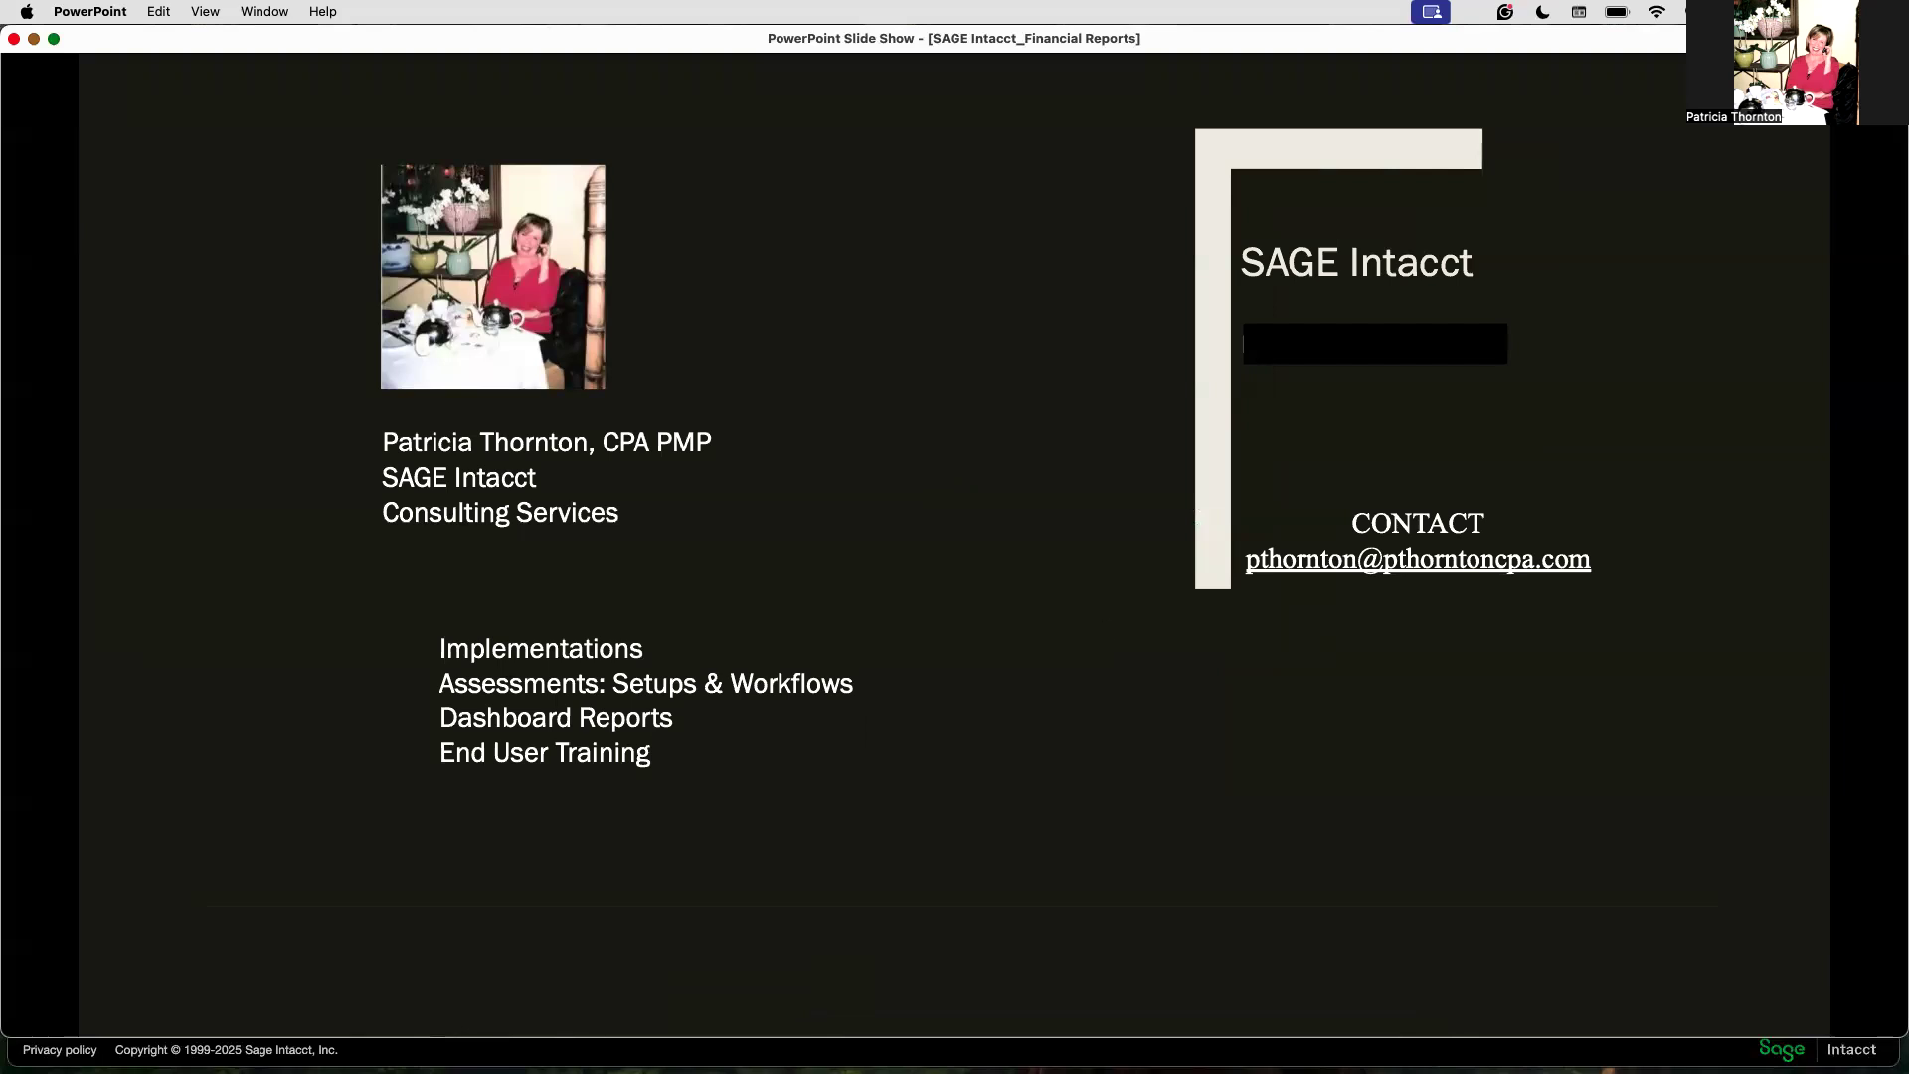
left_click(607, 1014)
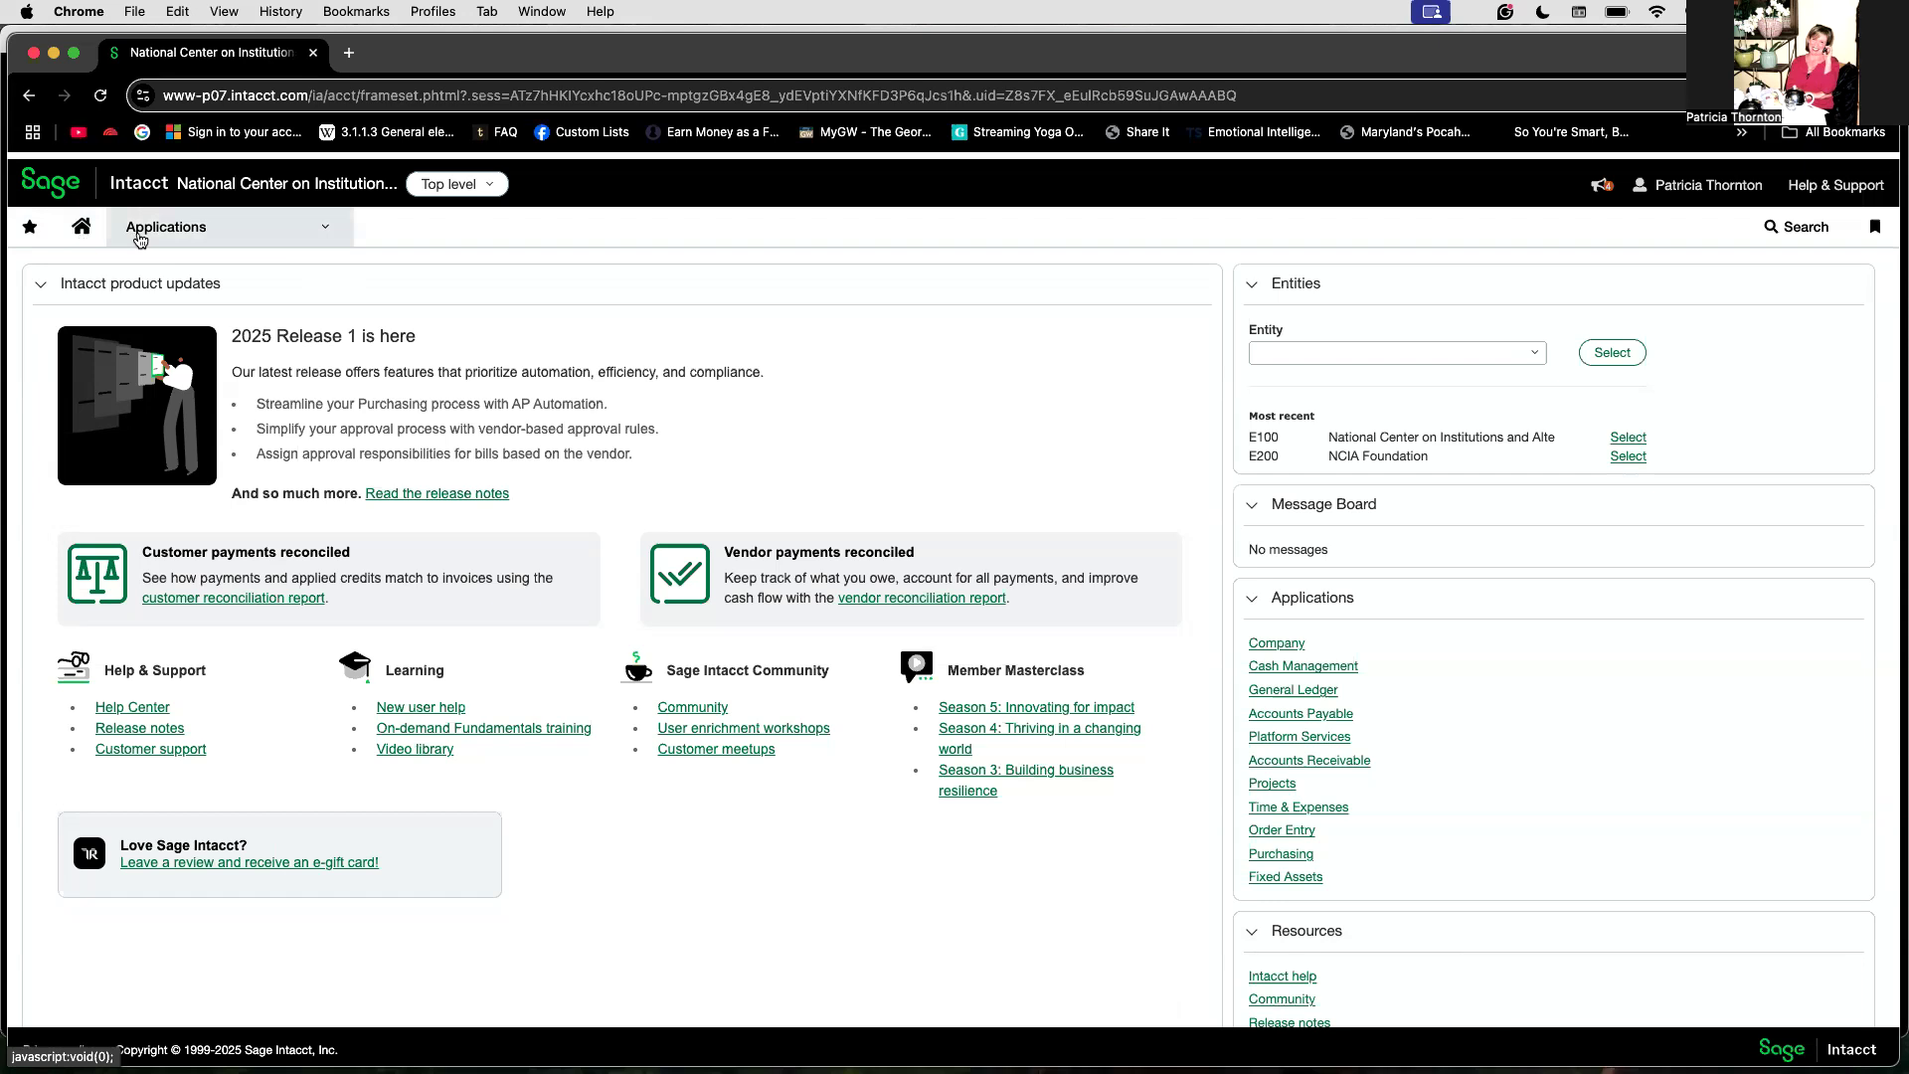
Step: Open the .NCIA_Statement of Activities - Budget V Actual DETAILS financial report for editing from General Ledger financial reports
left_click(328, 228)
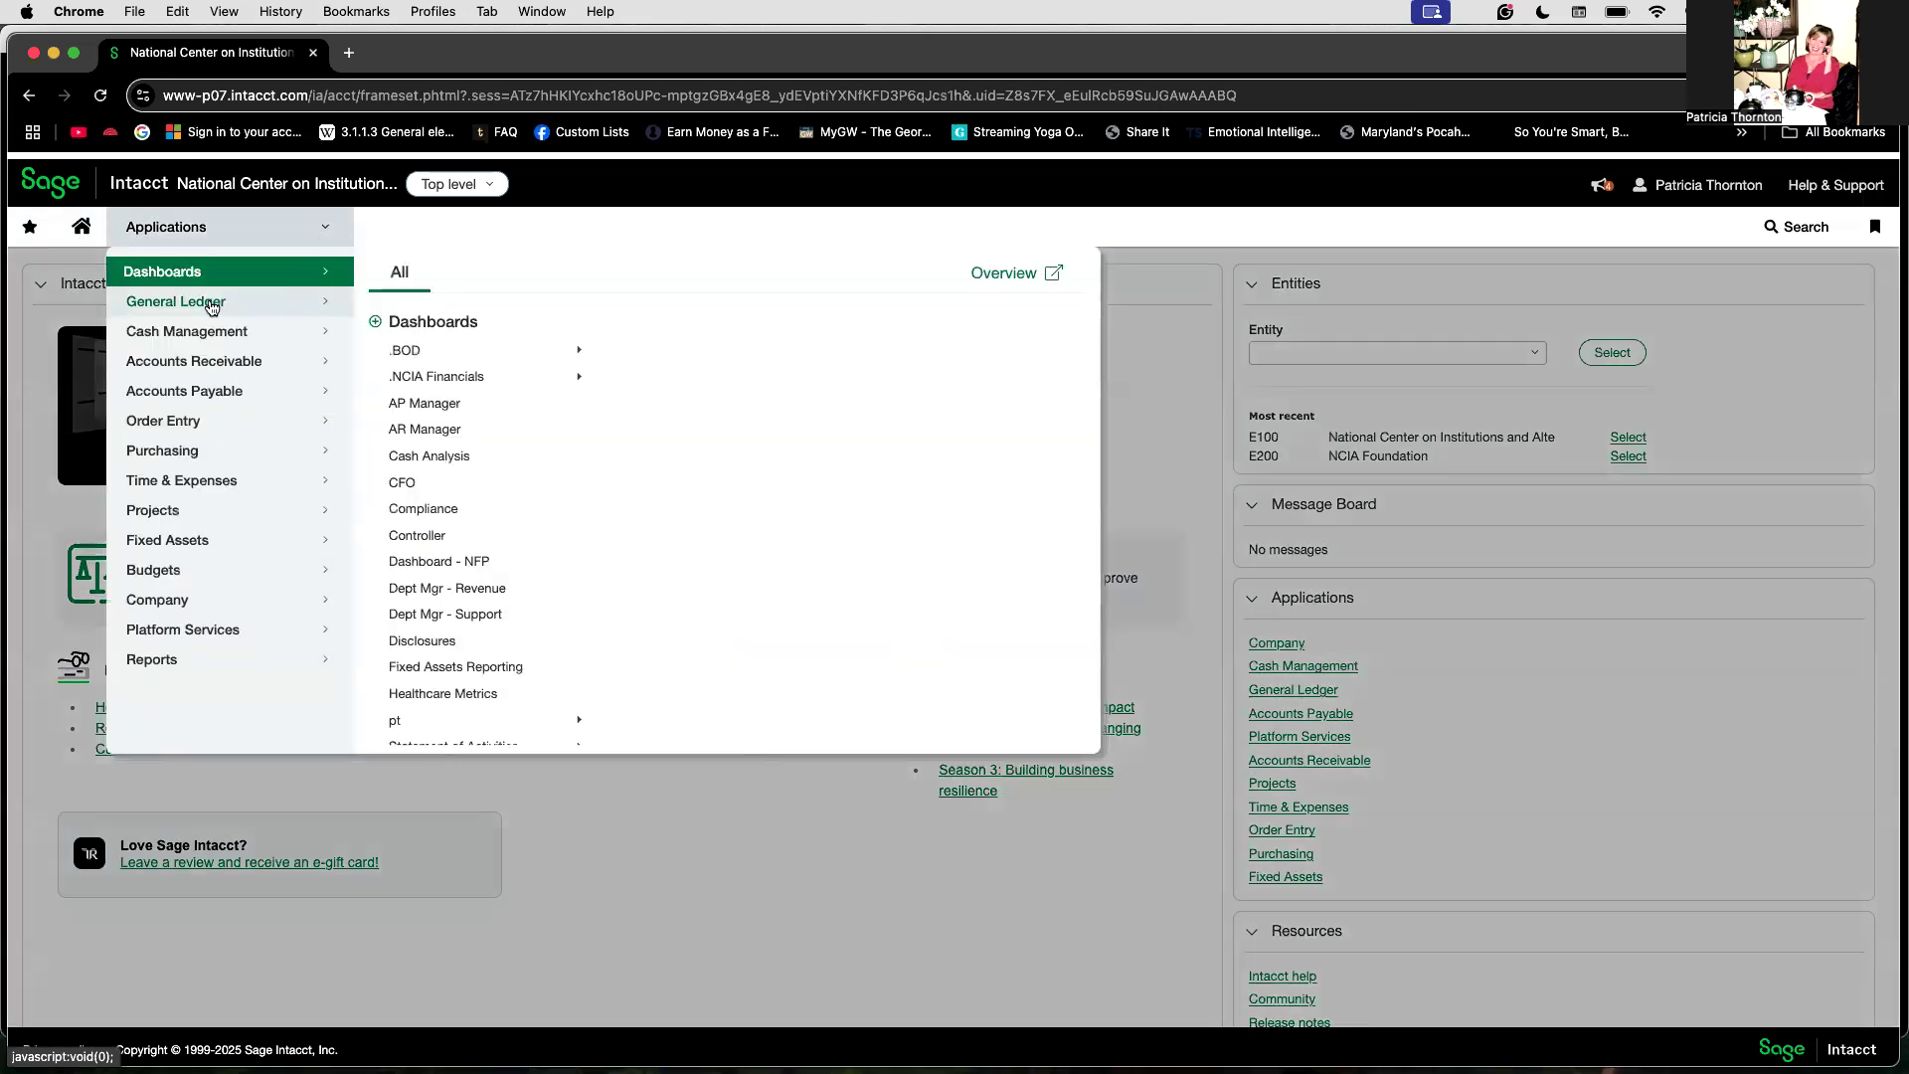
left_click(212, 308)
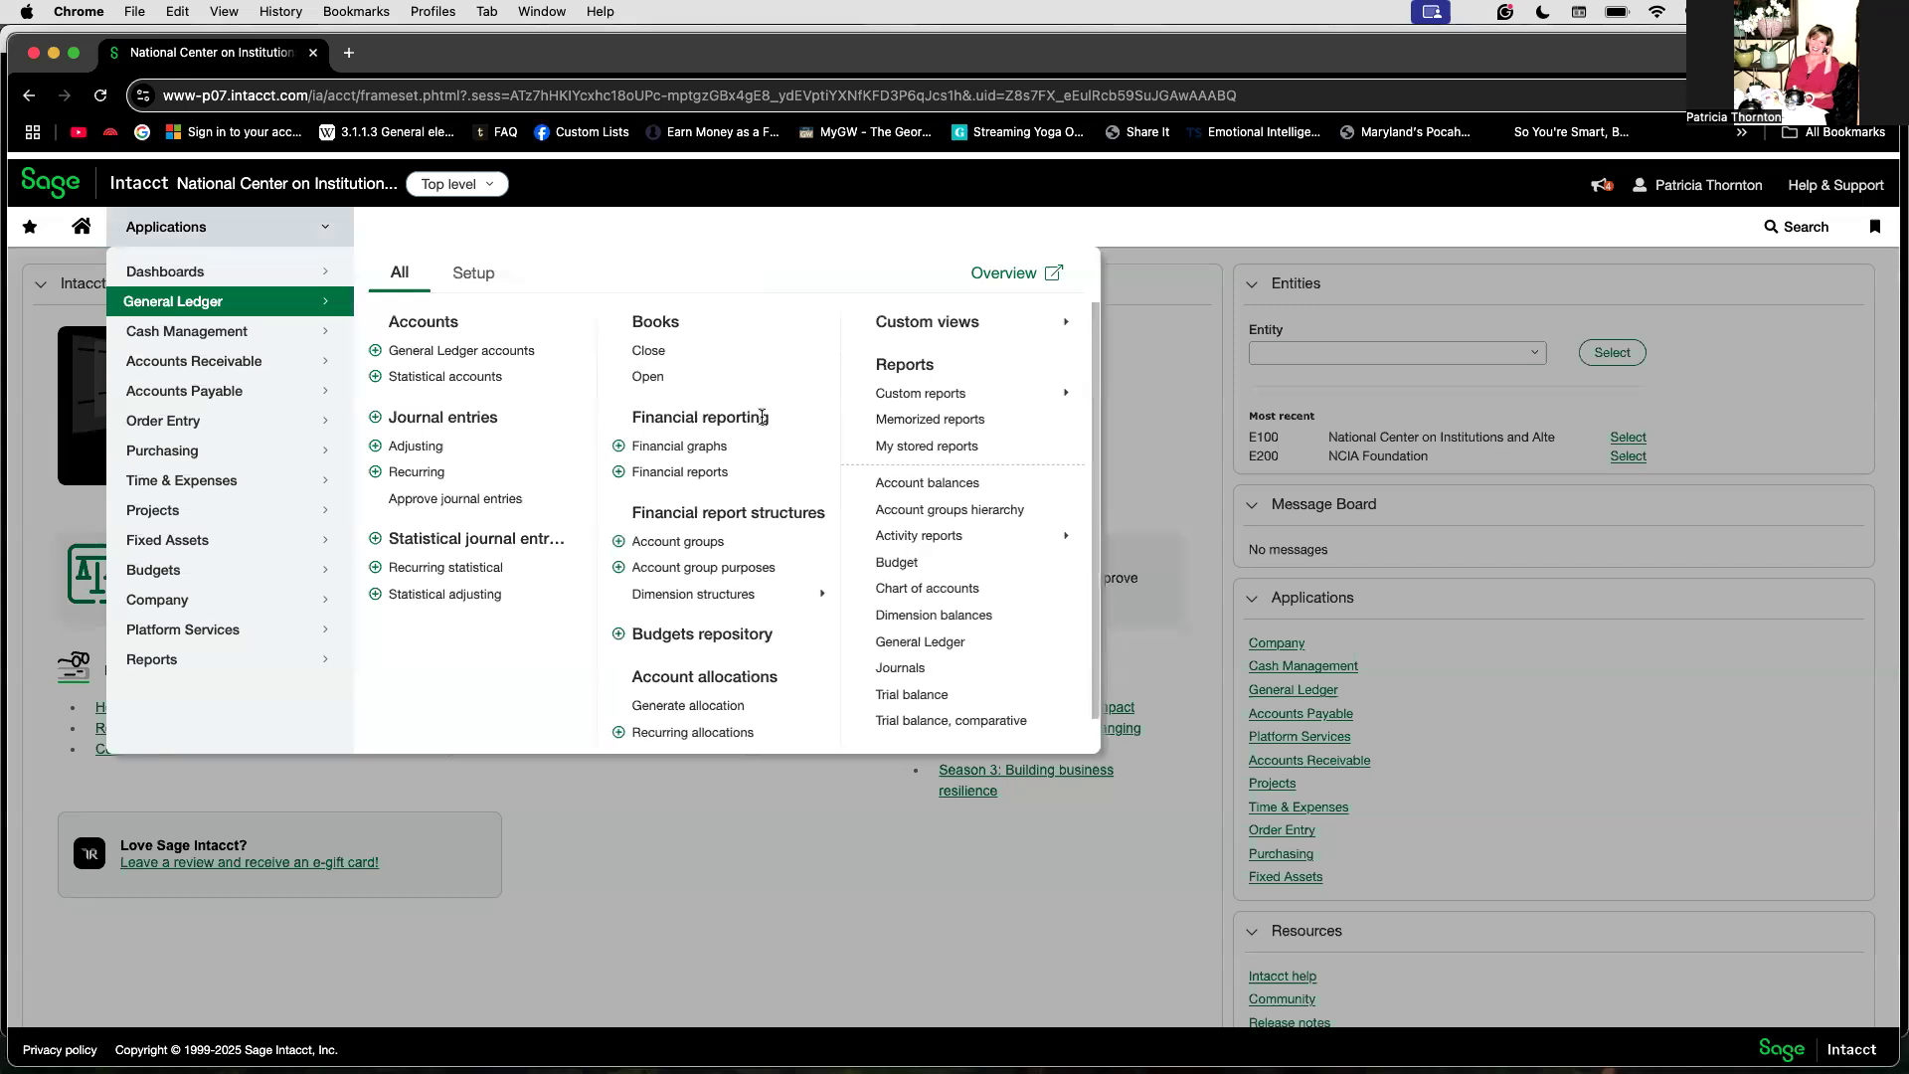
left_click(711, 475)
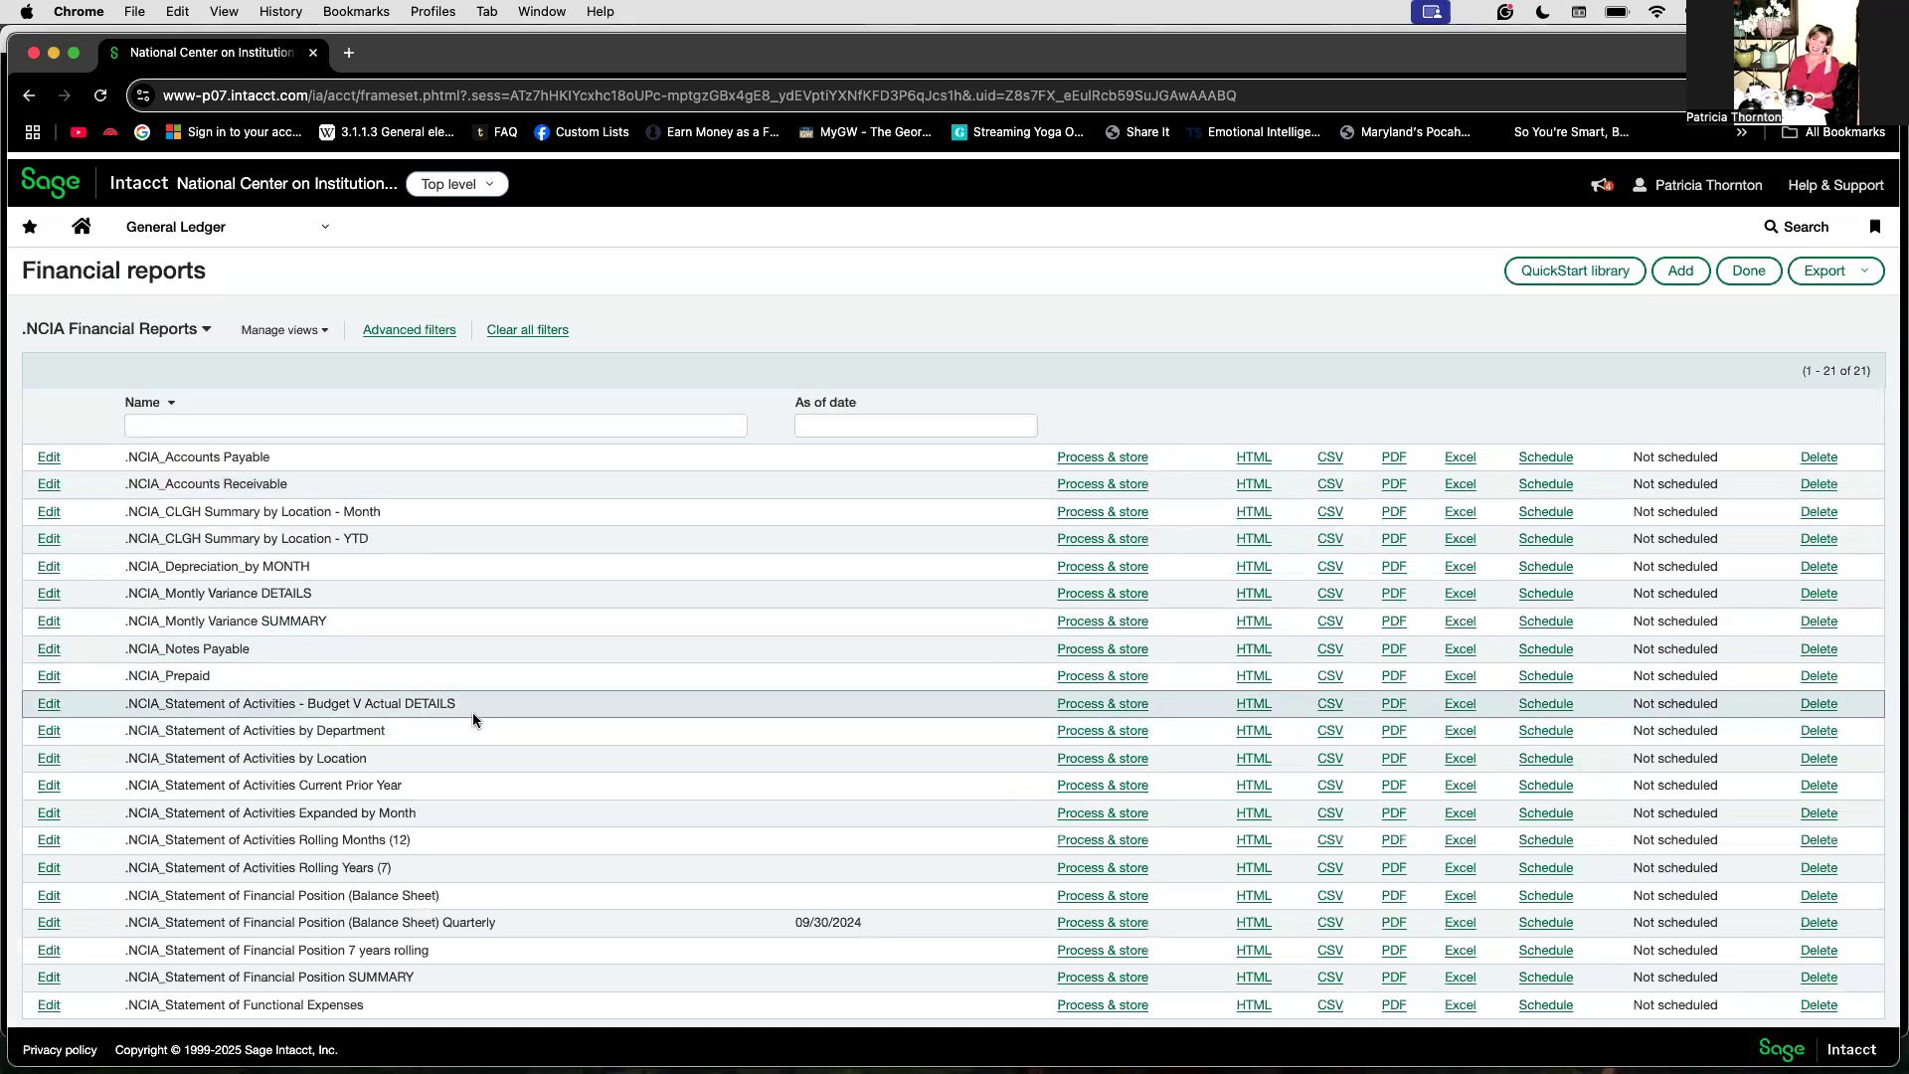
left_click(49, 705)
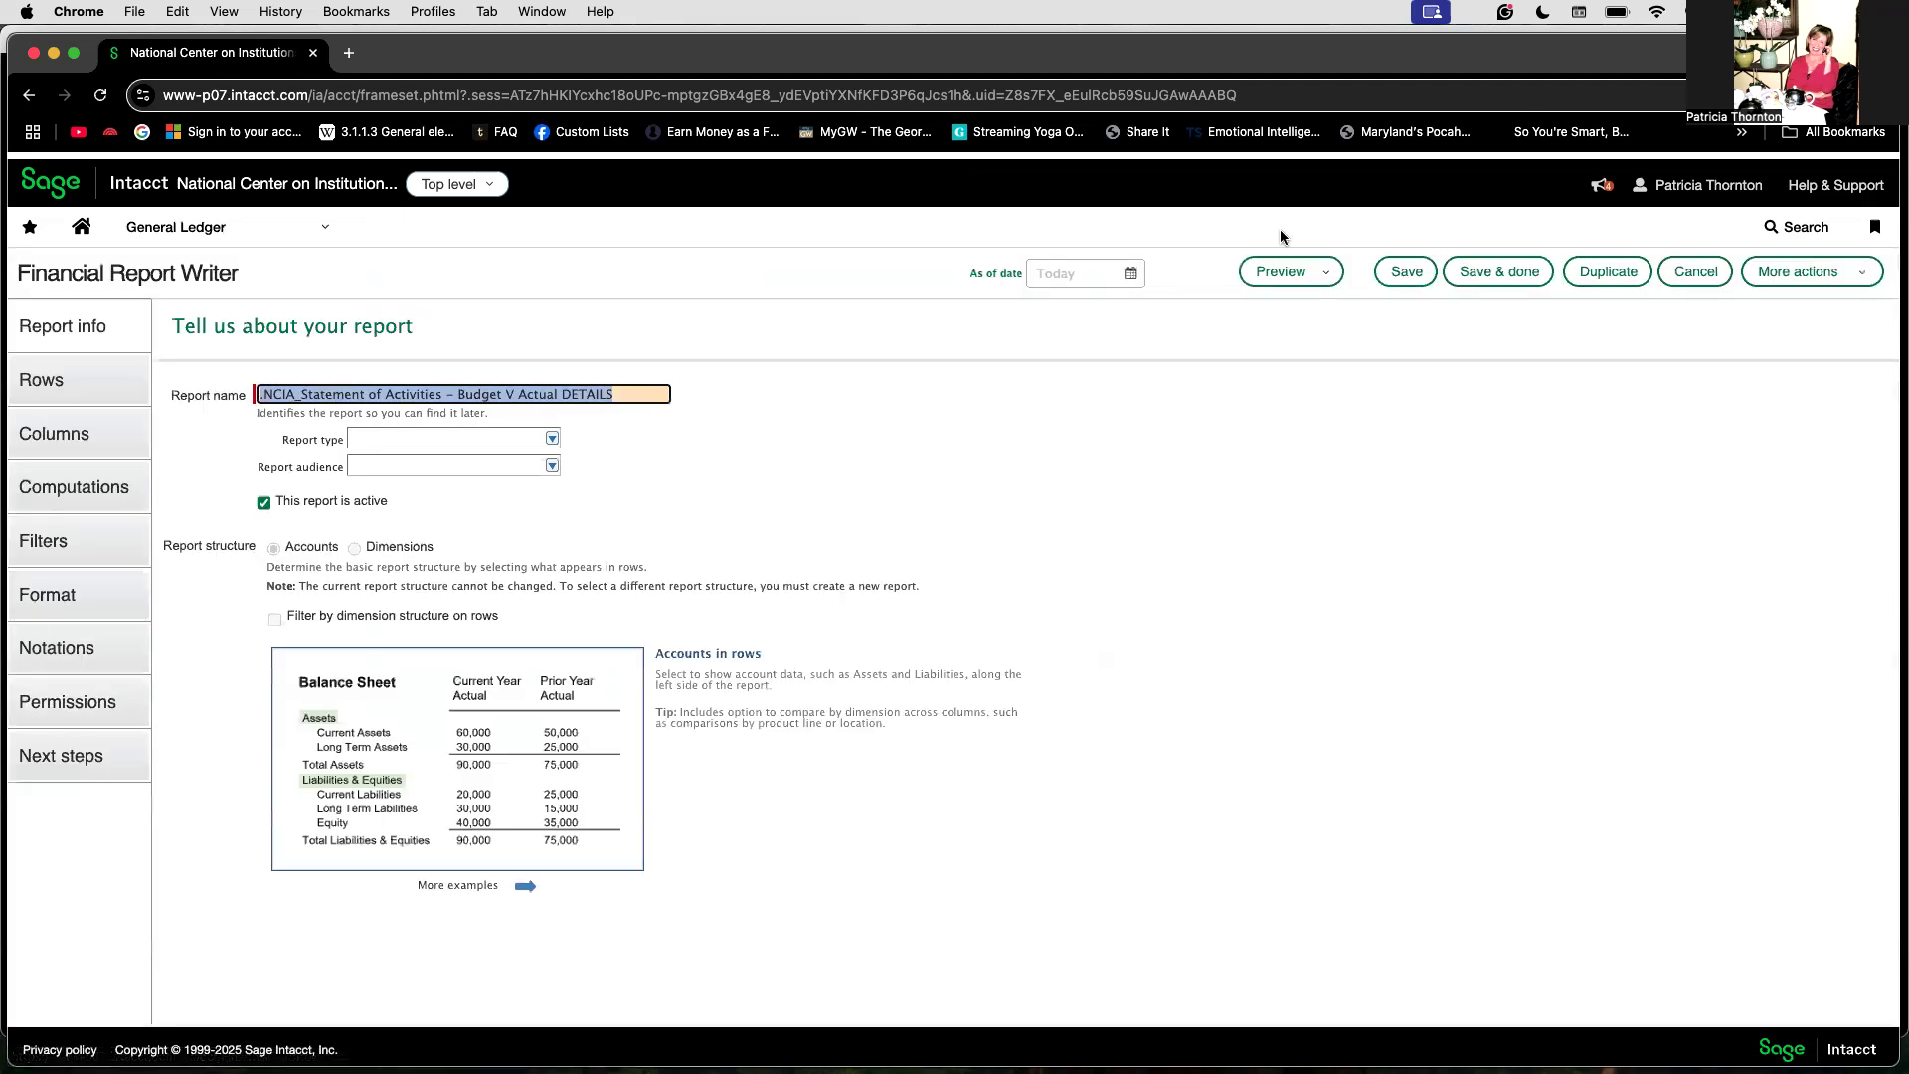
Step: Duplicate the report under the name .NCIA_Statement of Activities Current Prior Years
left_click(1604, 275)
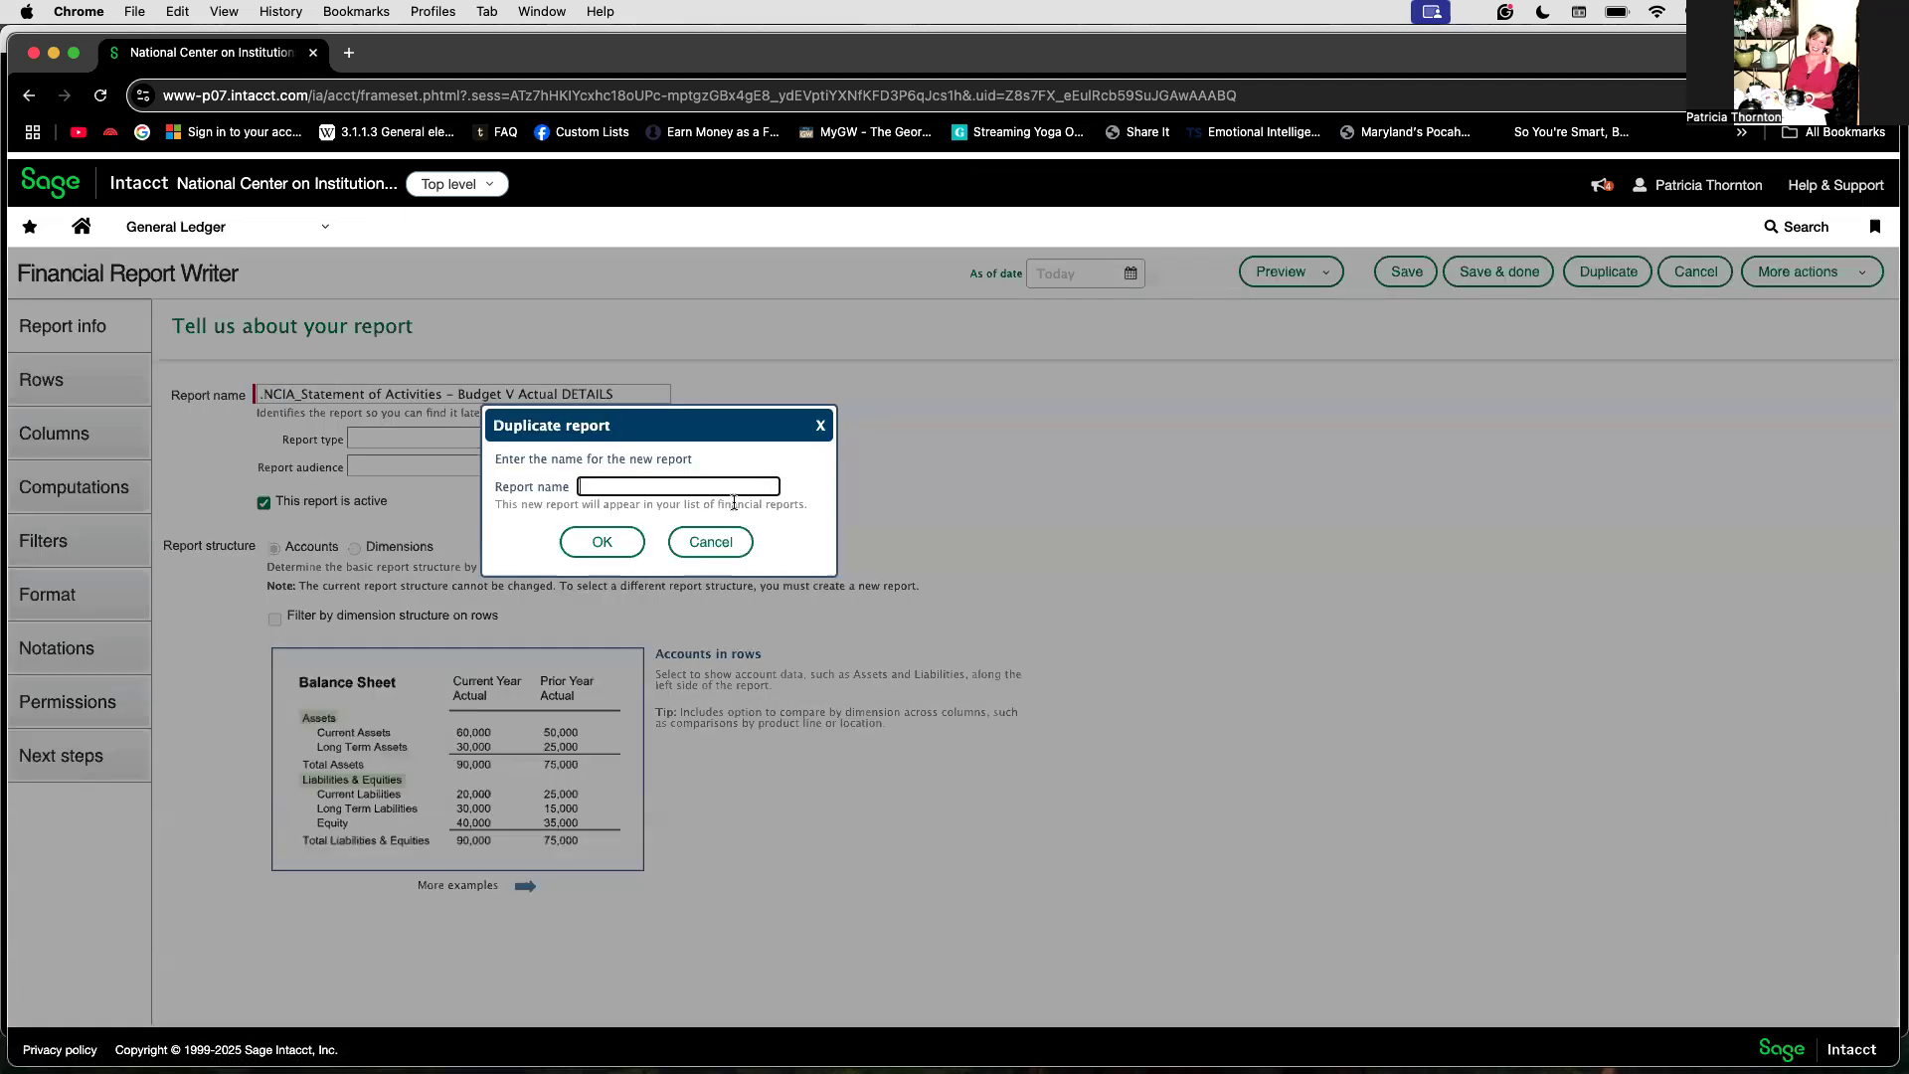
type(".N")
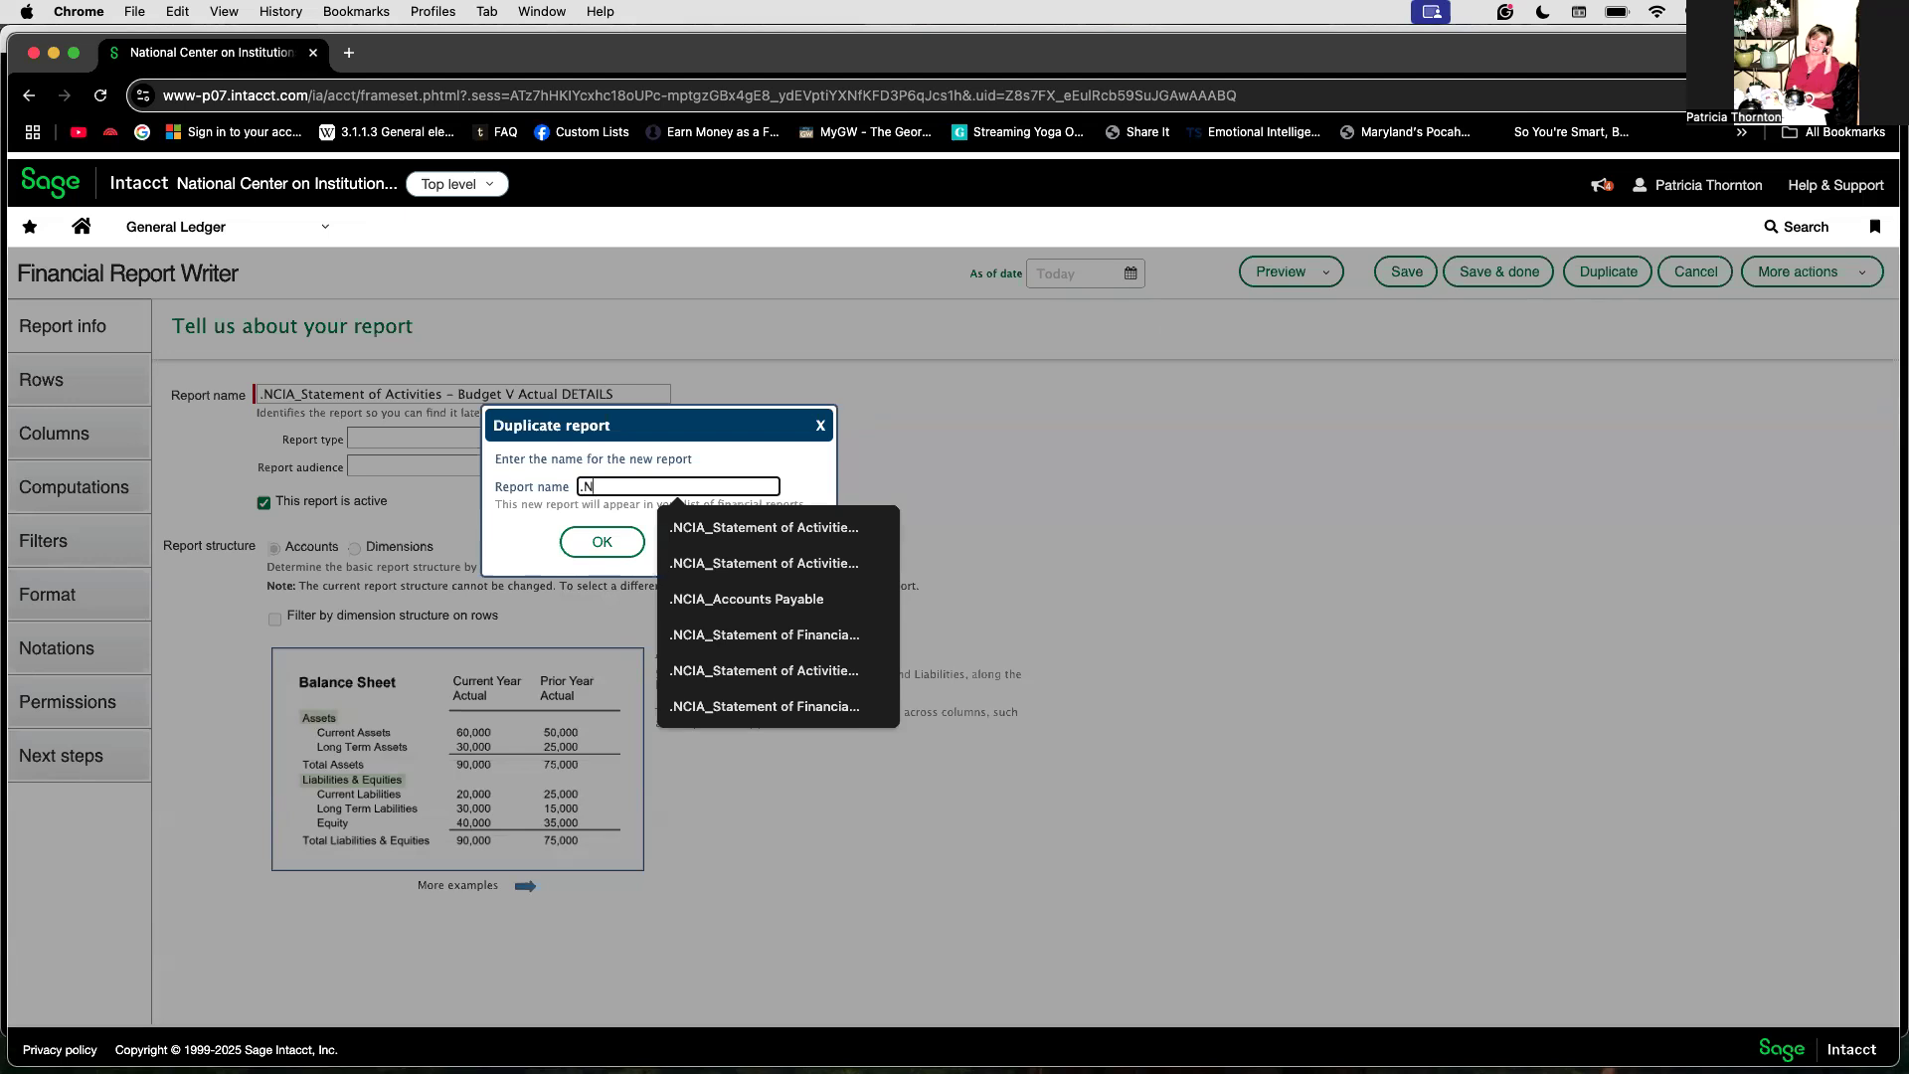
type("CIA_Statement of Activitri=")
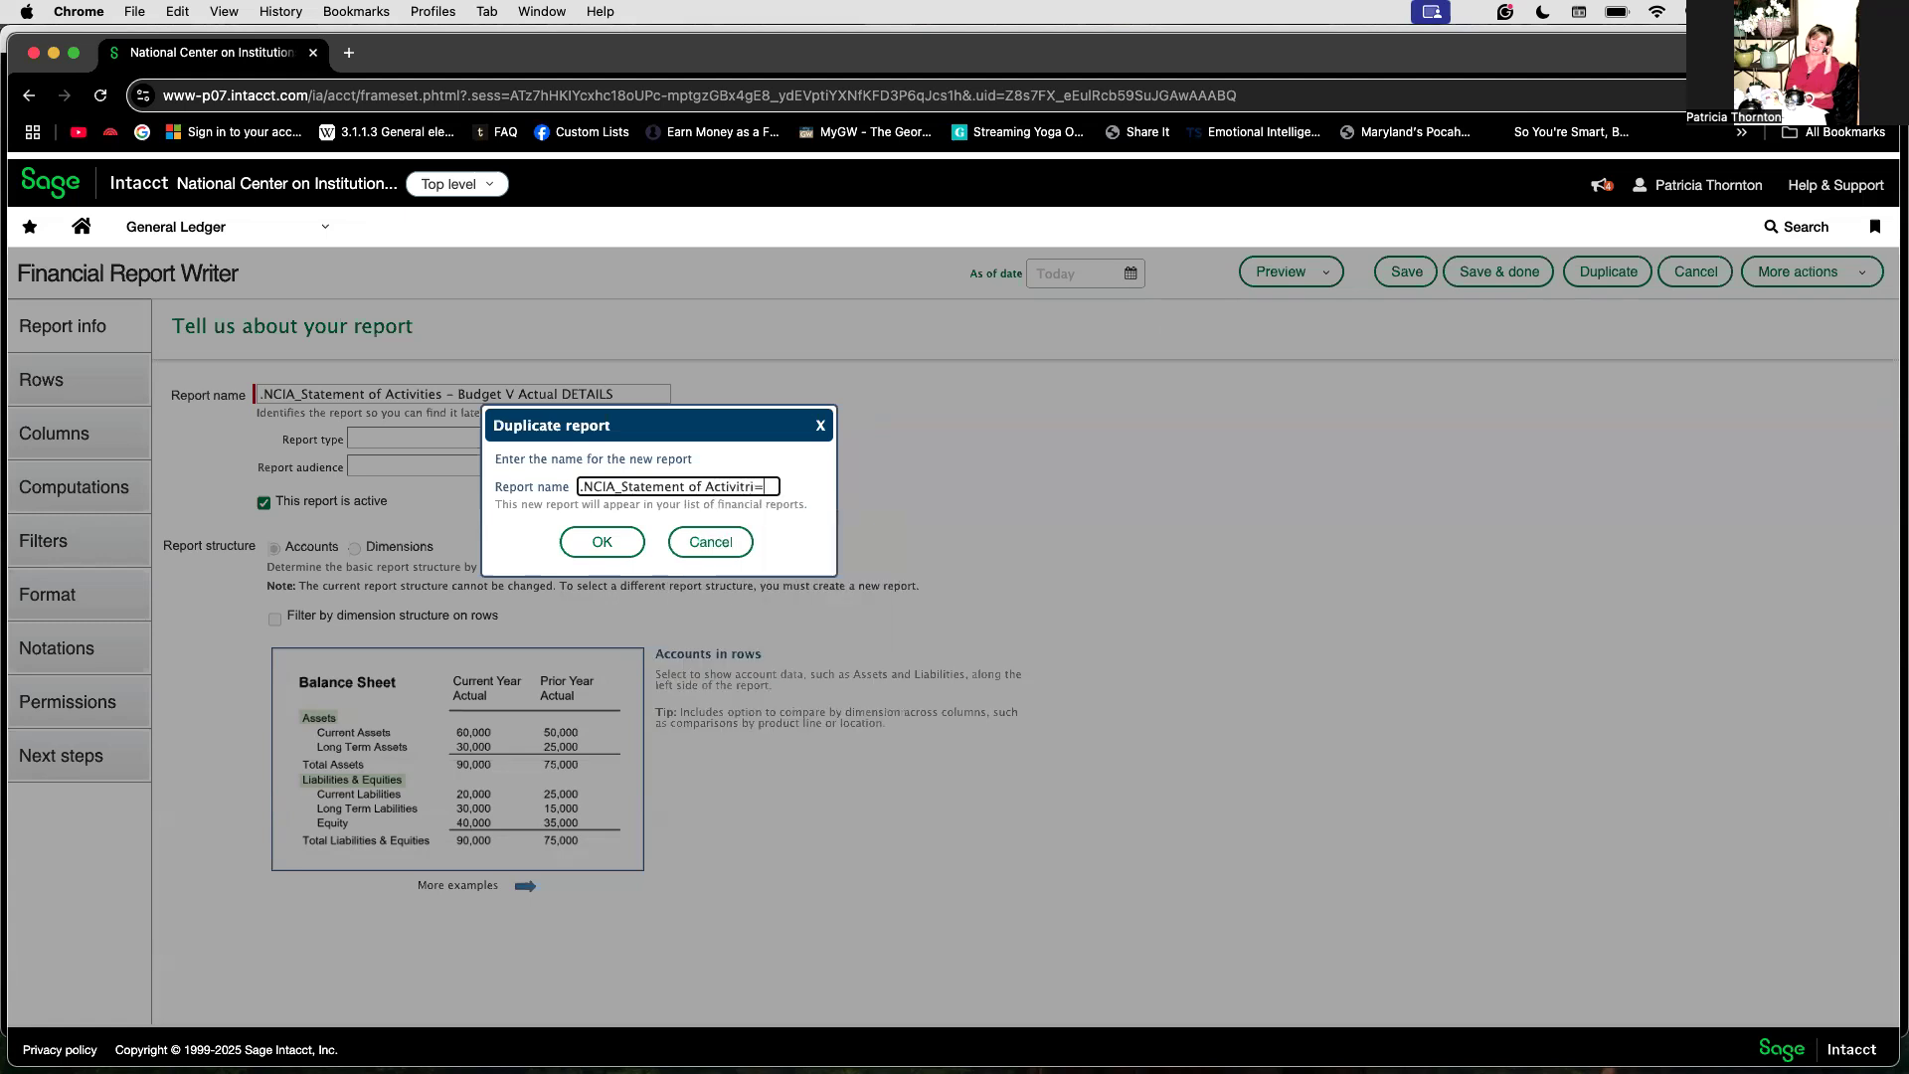
type("es")
key("BackSpace")
key("BackSpace")
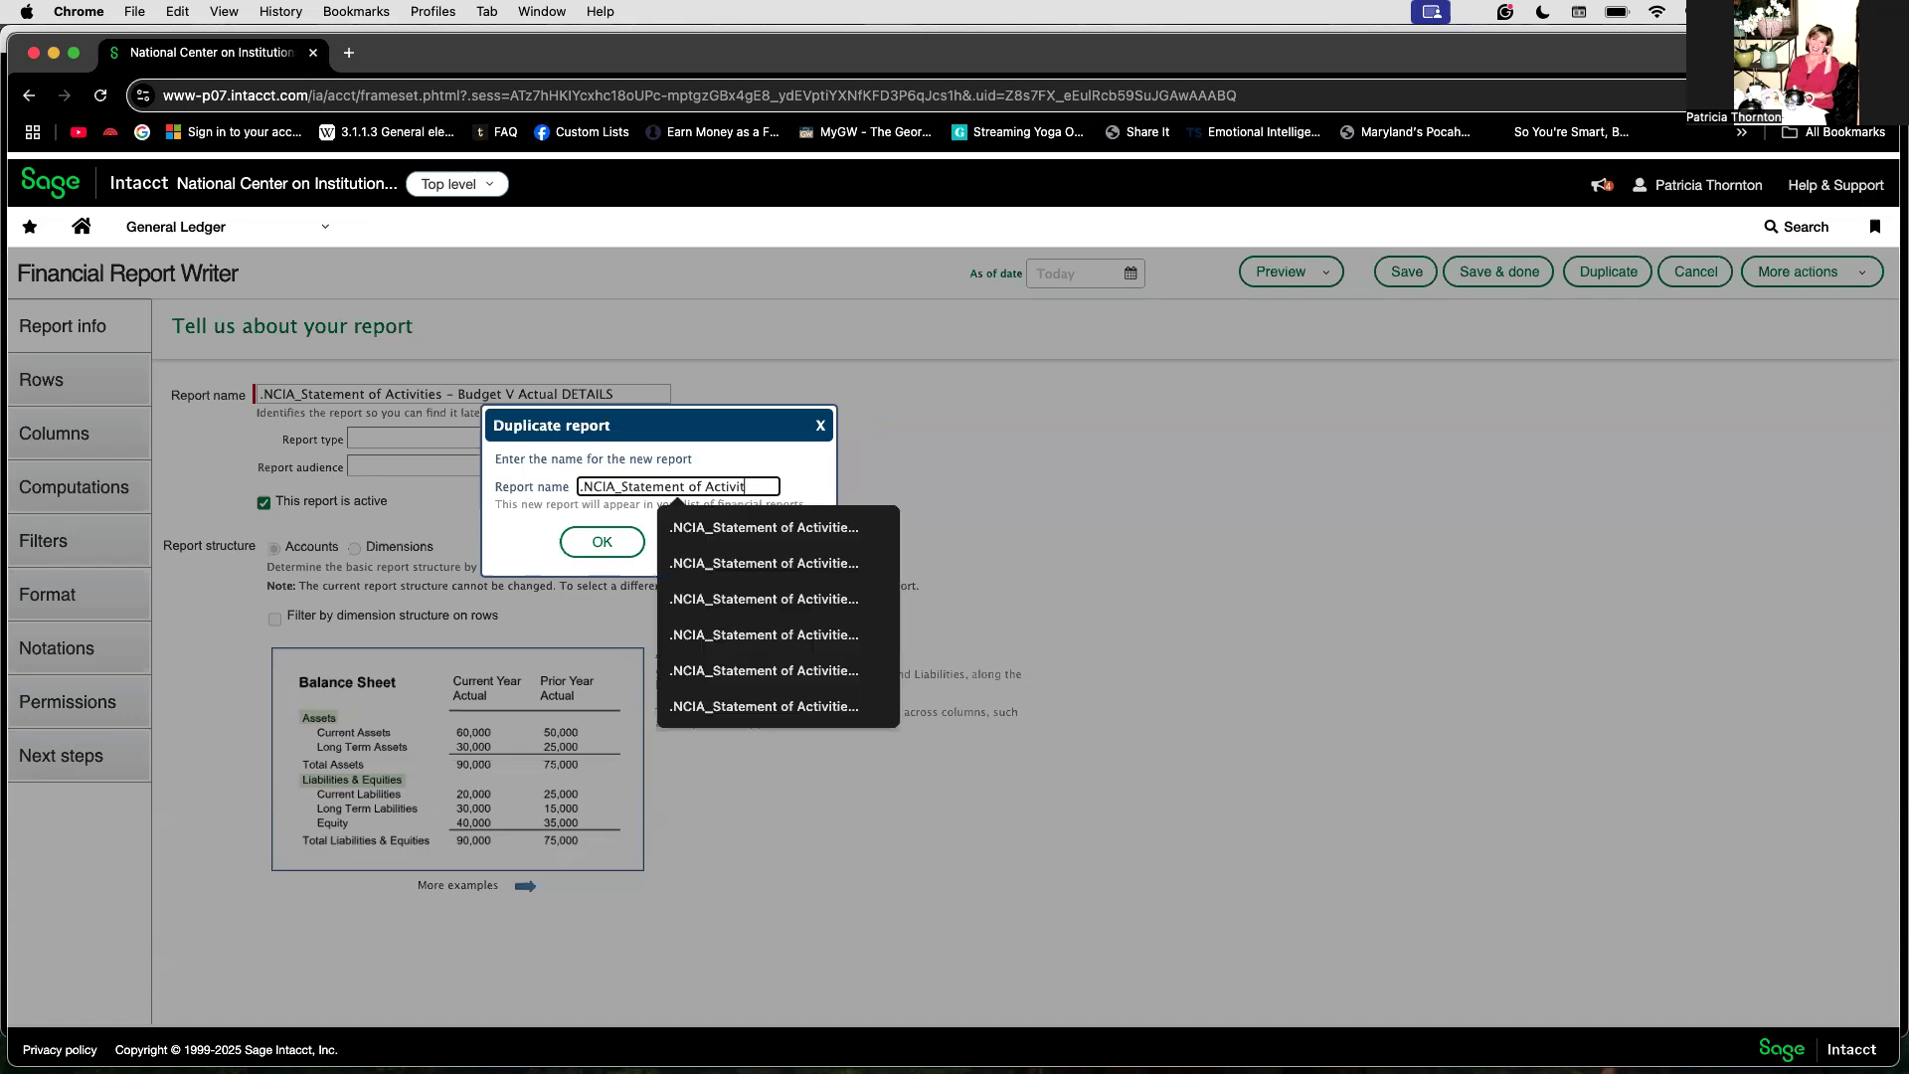
type("ies Current F")
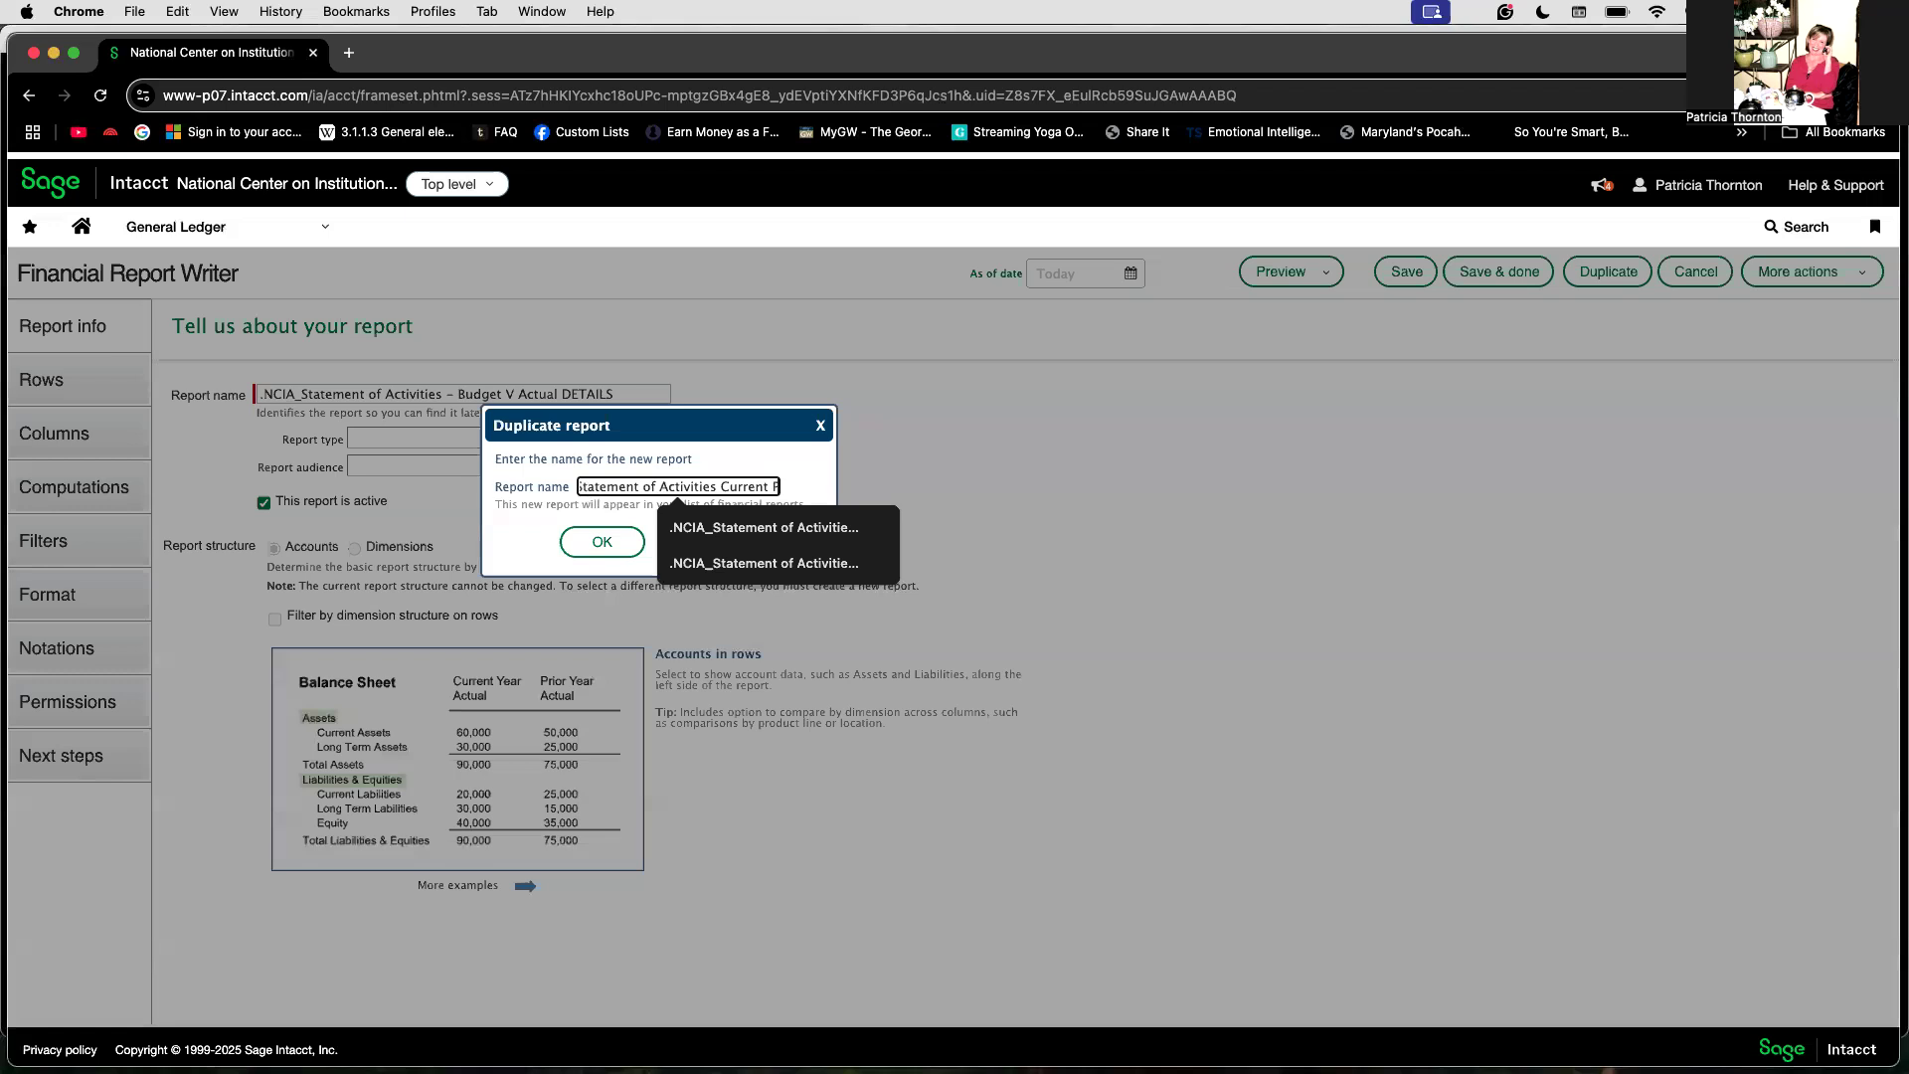
type("rior Years")
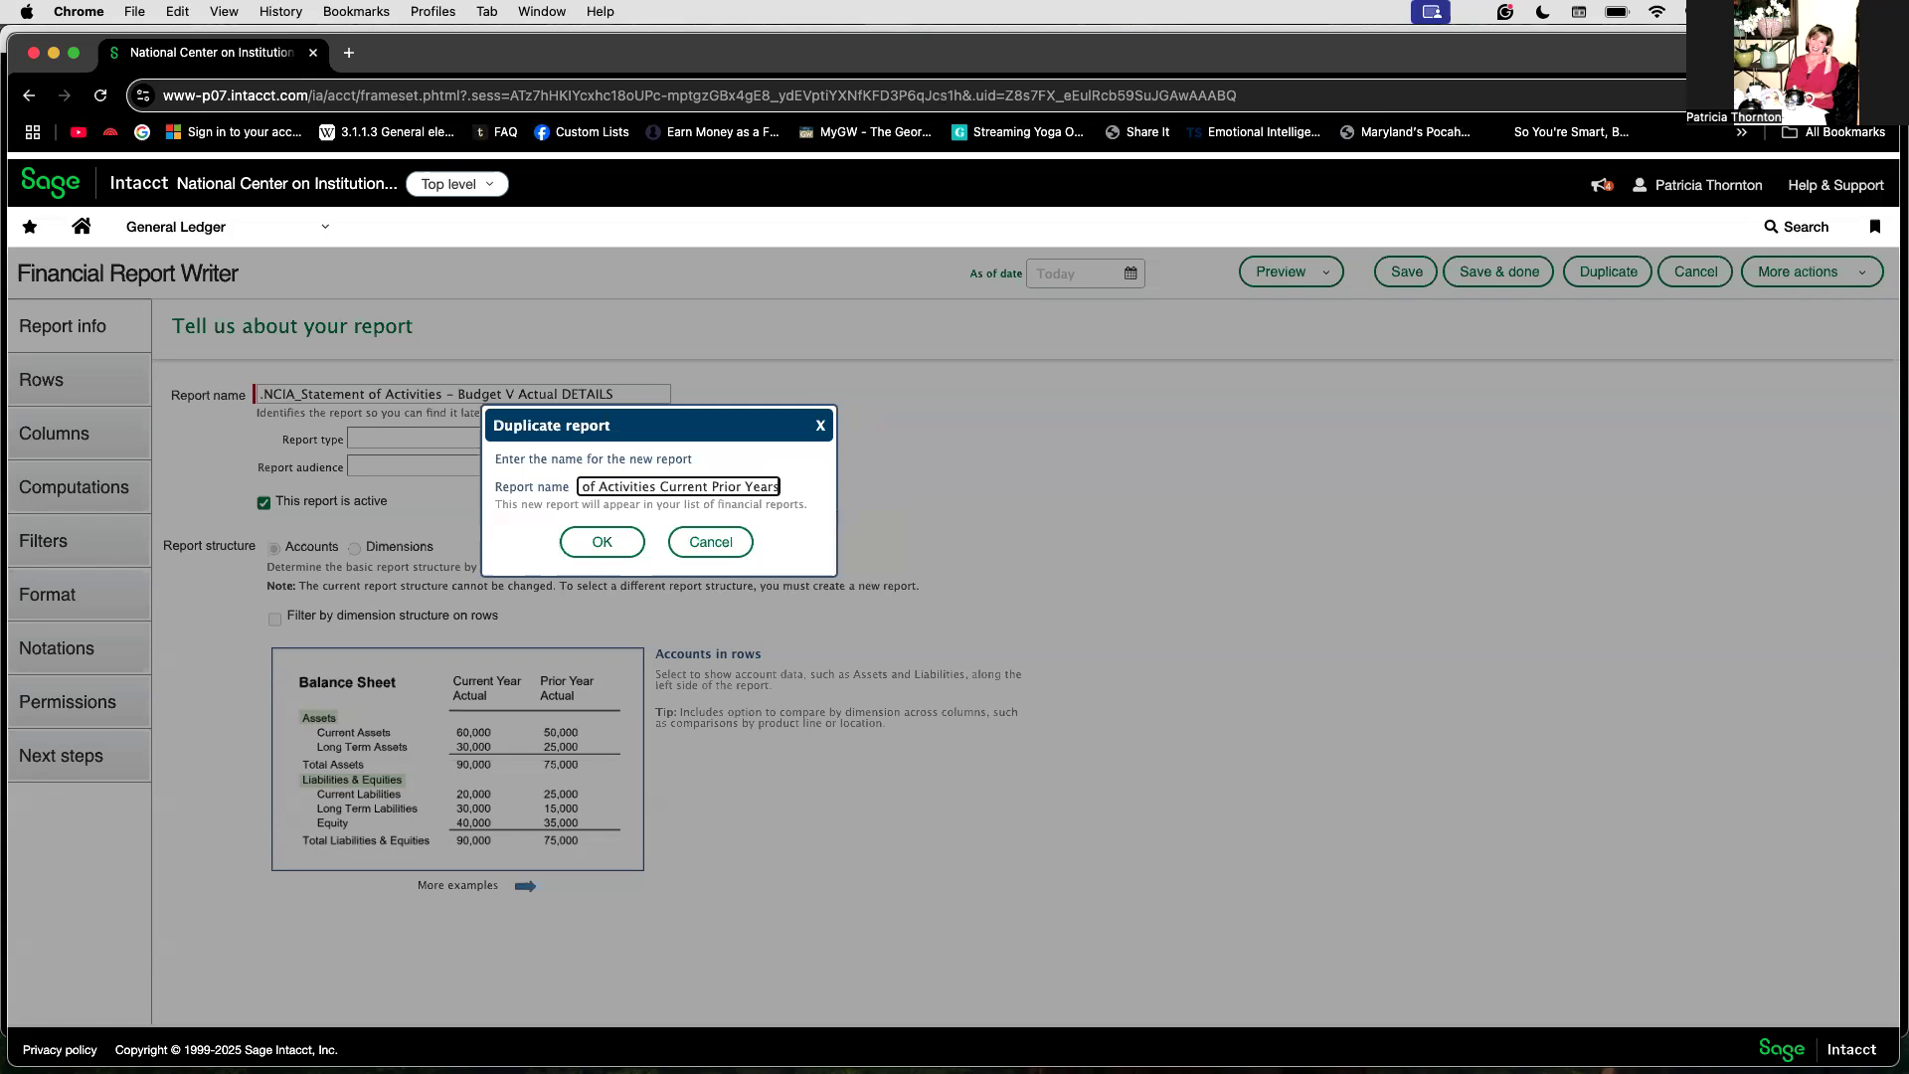
type(".")
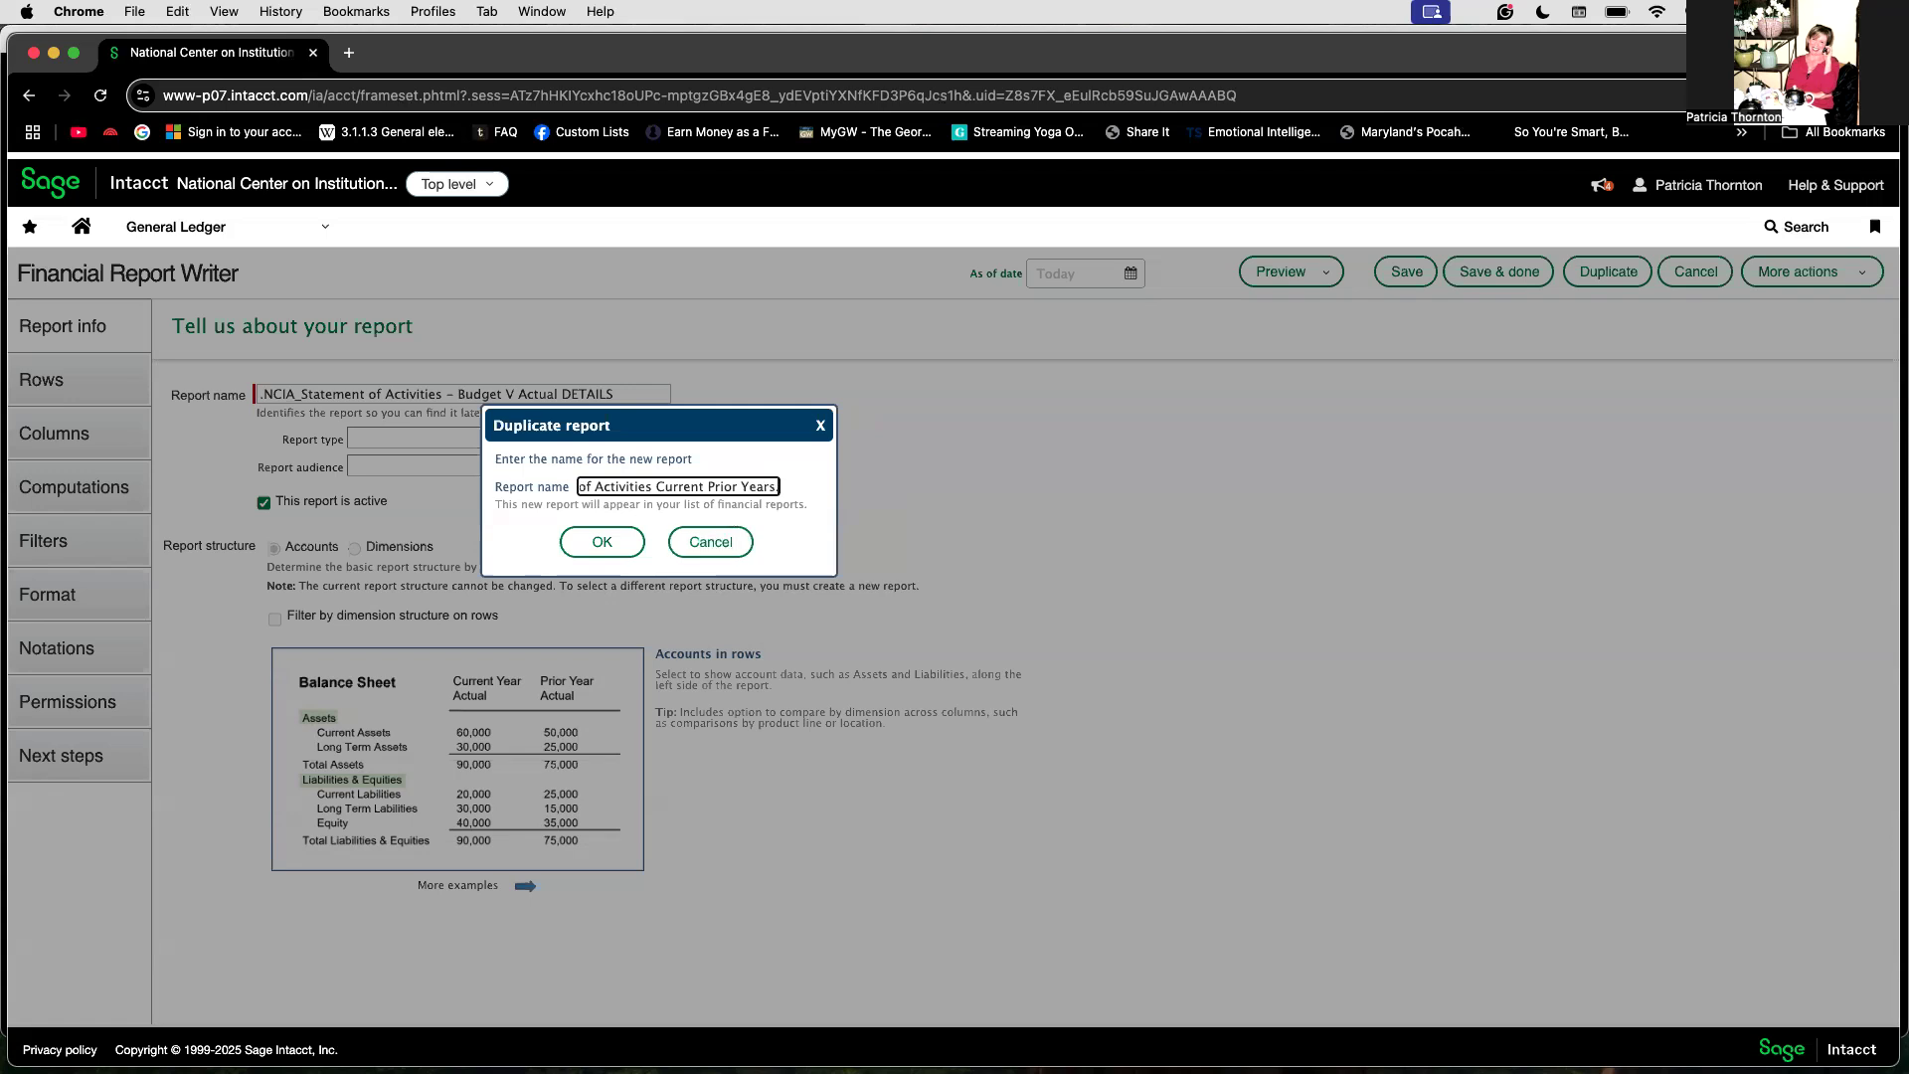
left_click(602, 542)
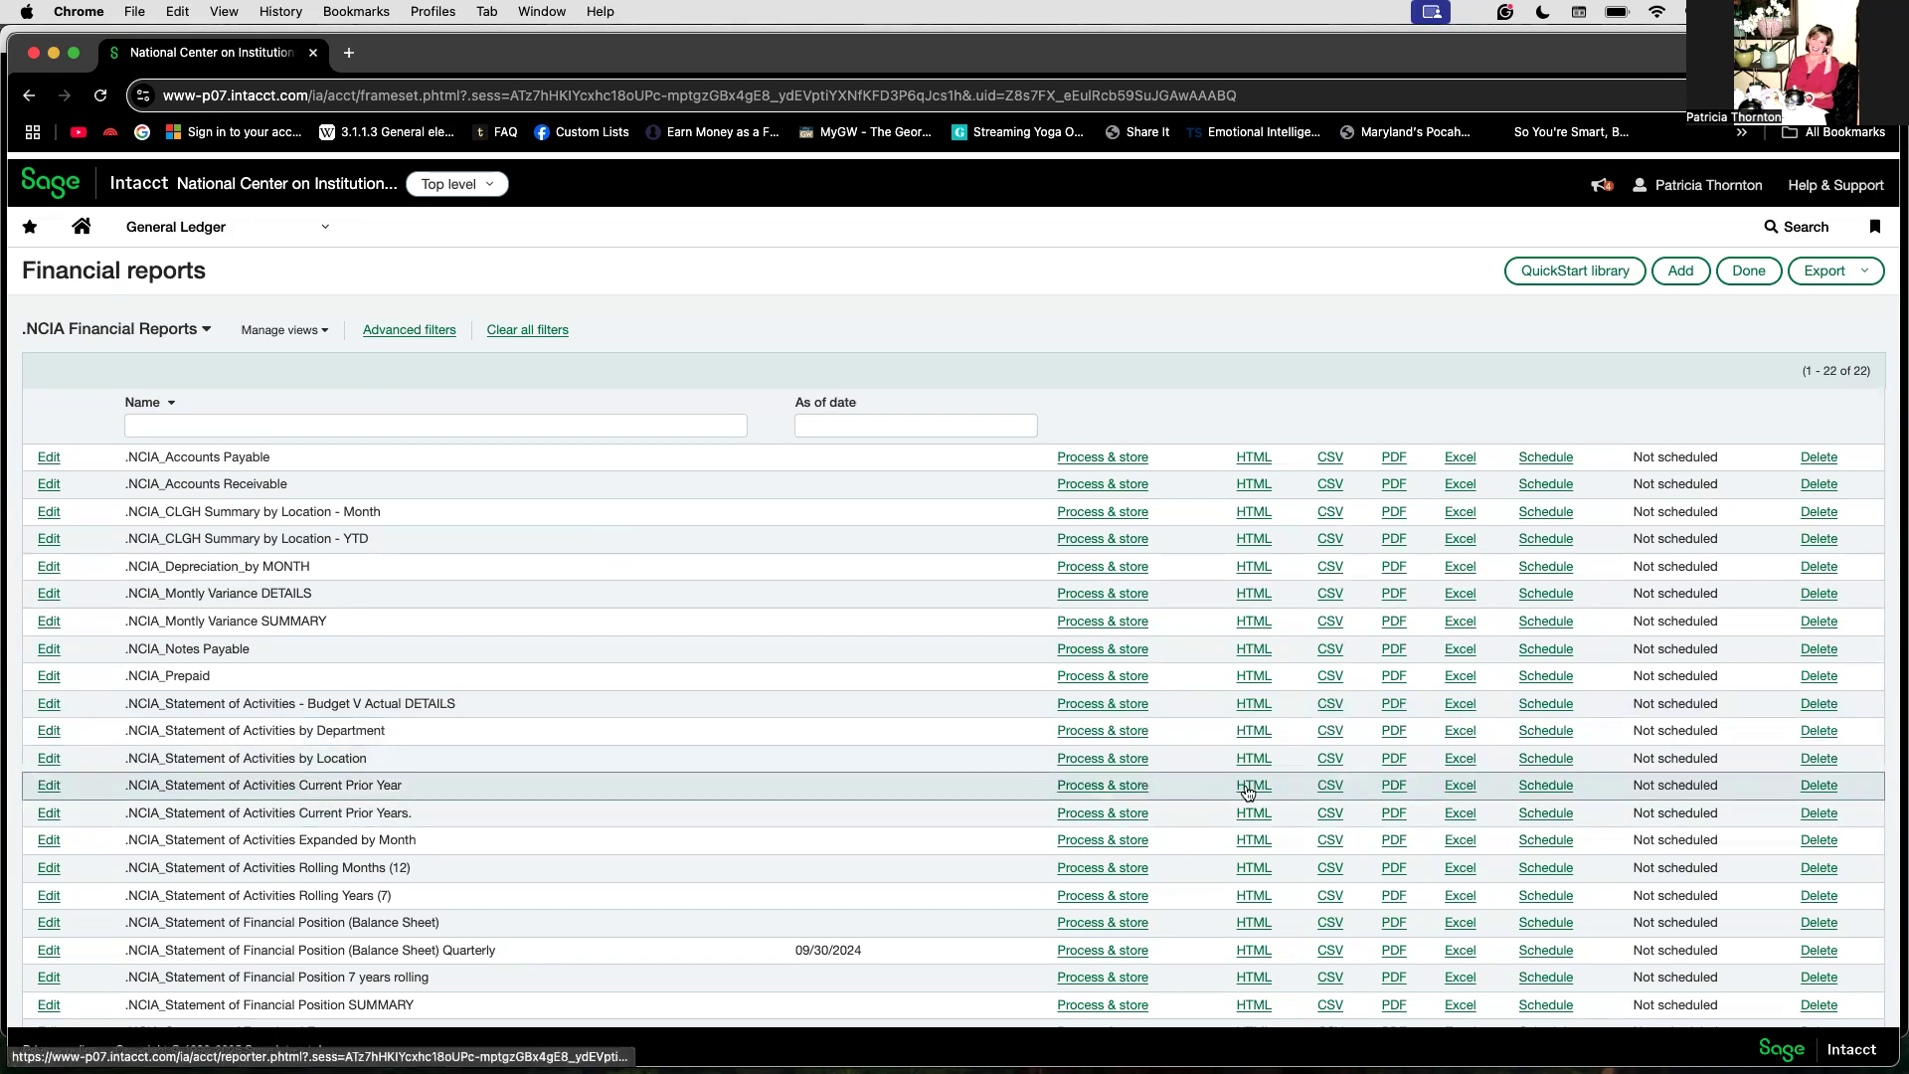
Step: Delete the .NCIA_Statement of Activities Current Prior Year report and confirm the deletion
left_click(1811, 786)
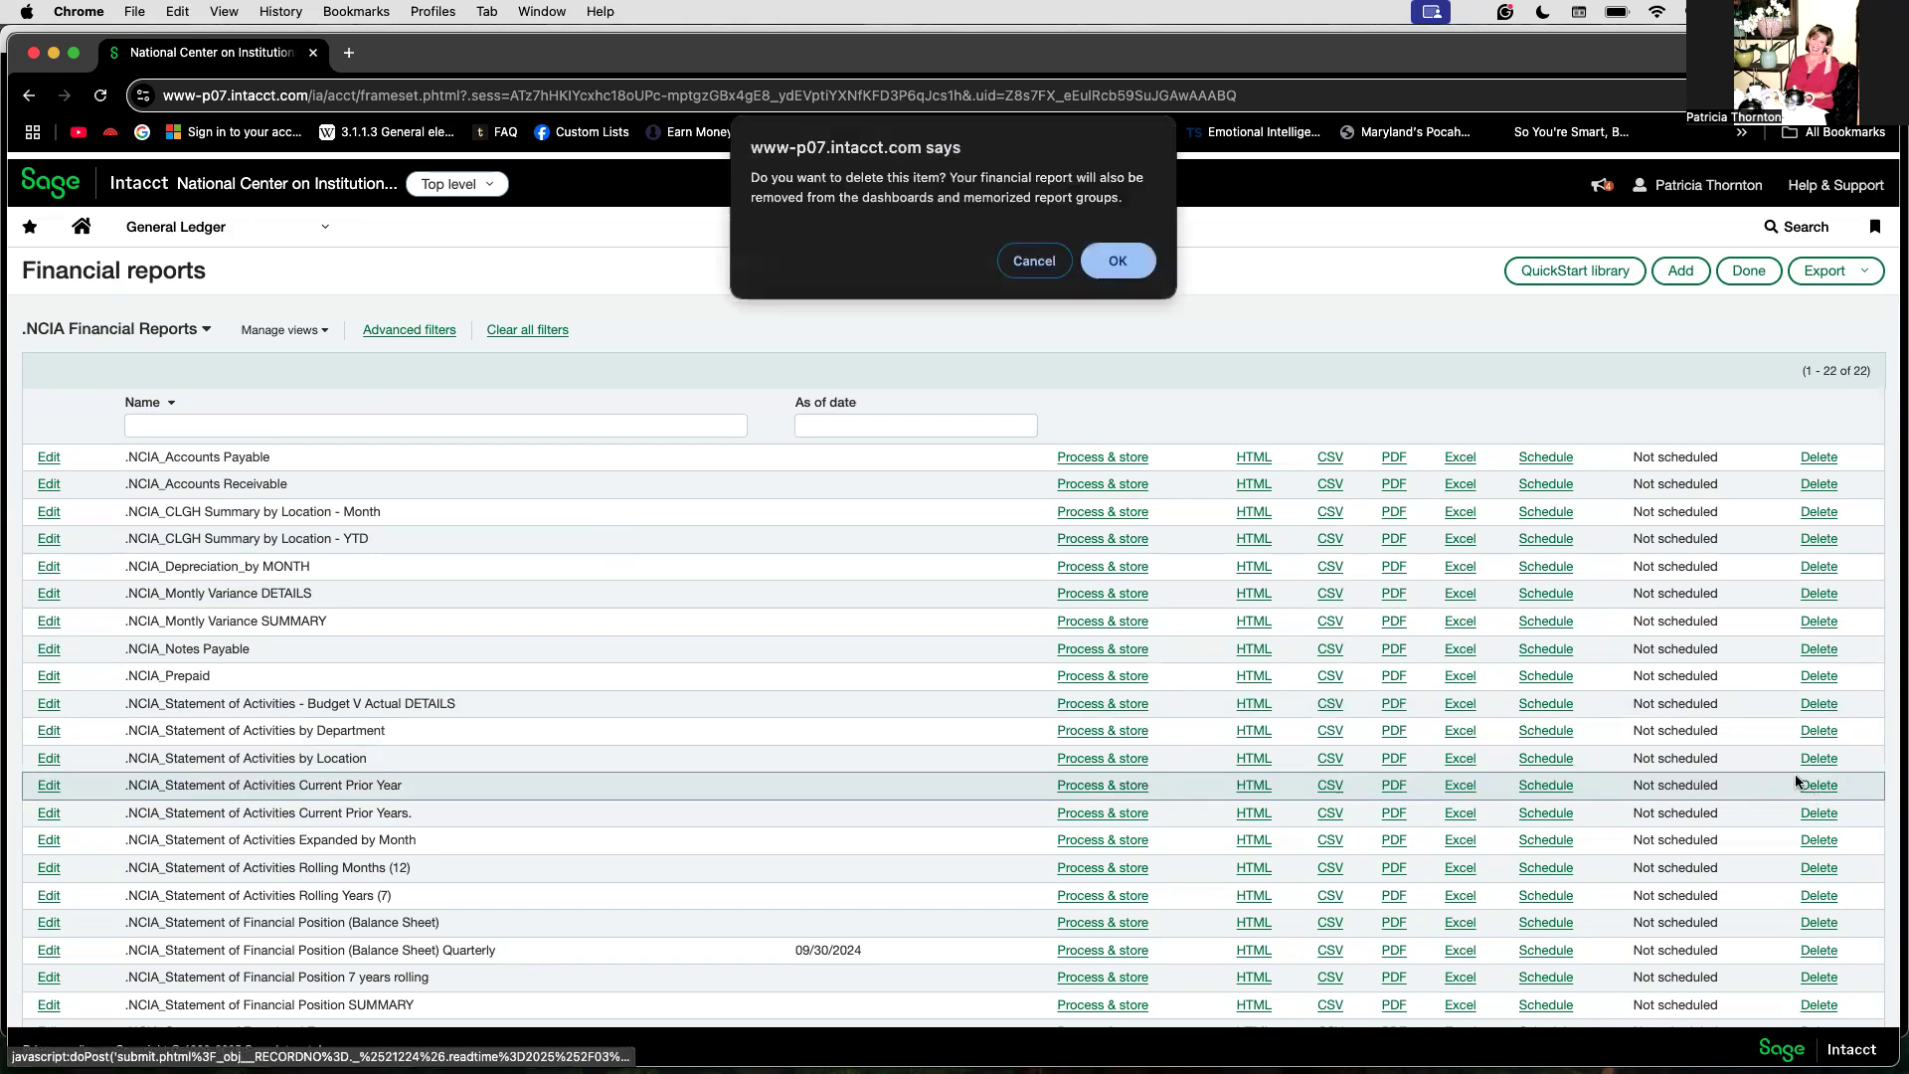
left_click(1125, 261)
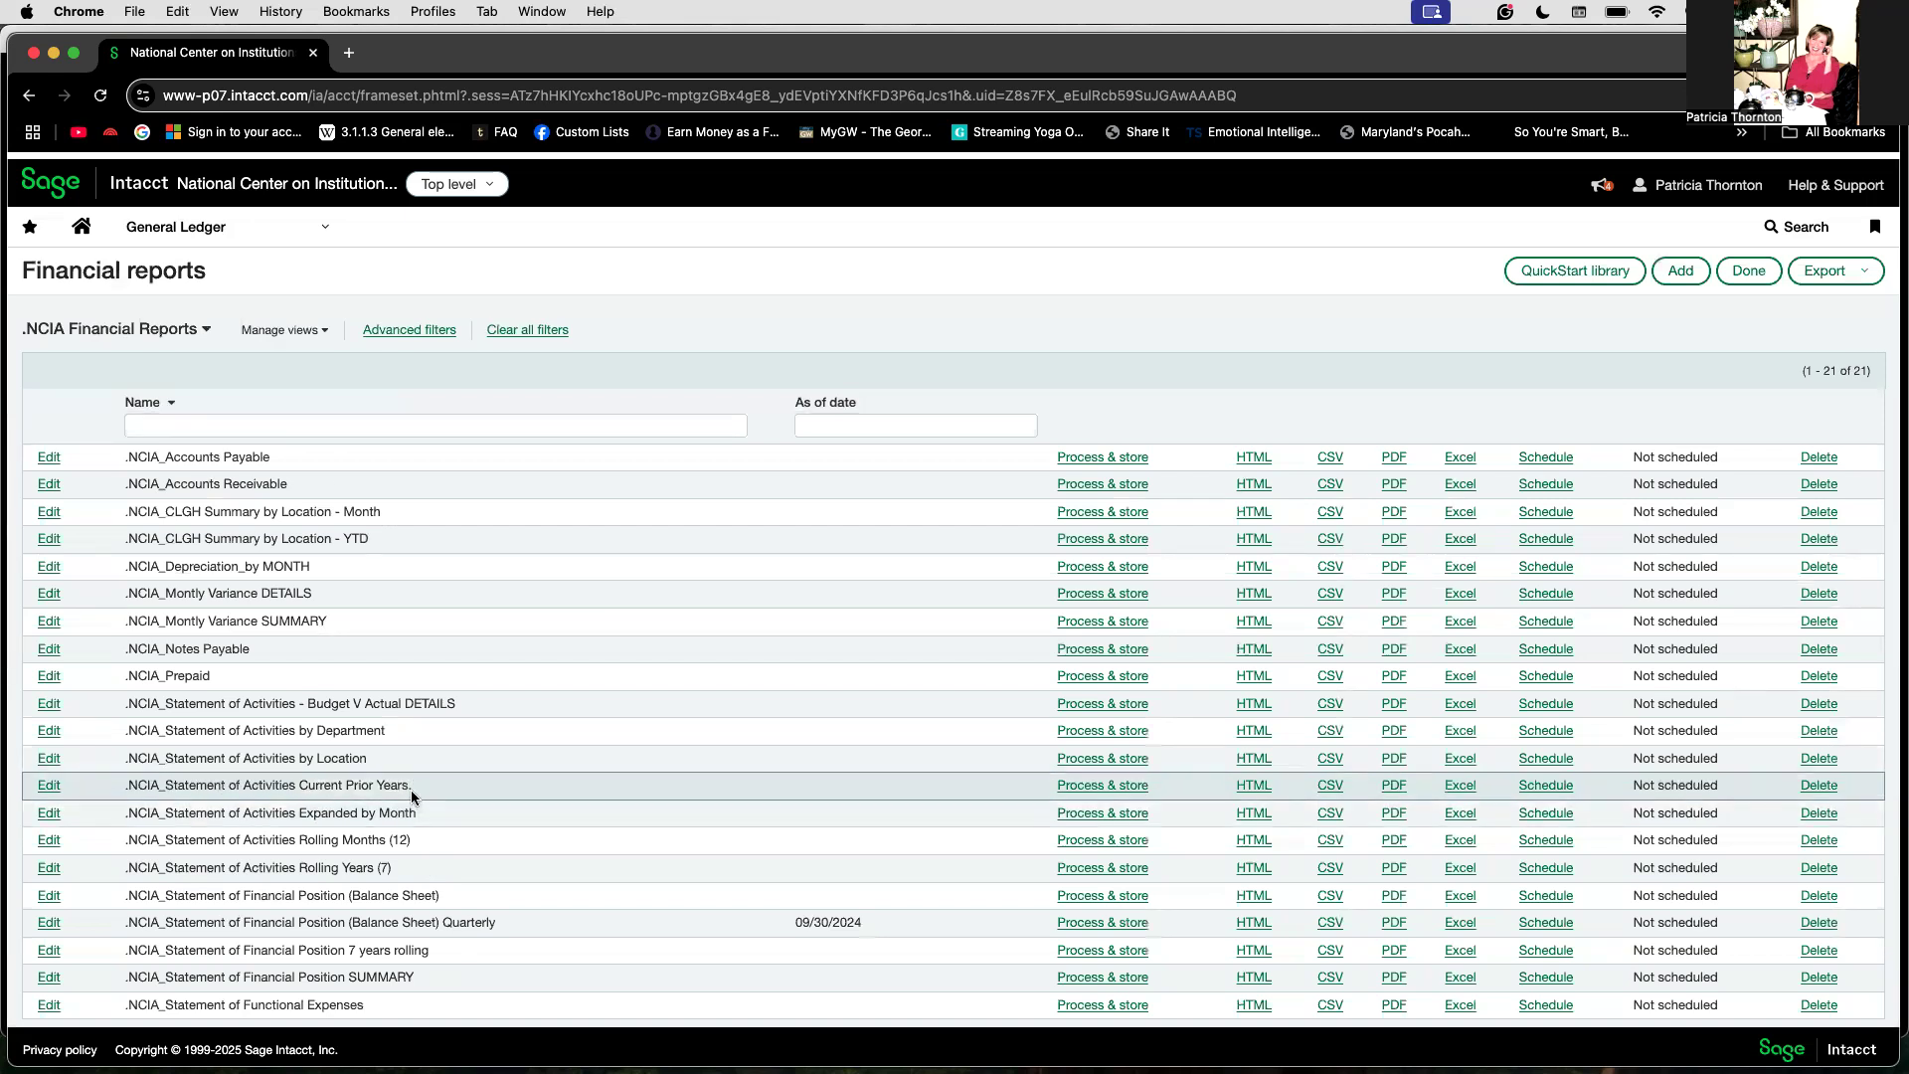
Step: Open the new .NCIA_Statement of Activities Current Prior Years. report and go to its row definition
left_click(50, 785)
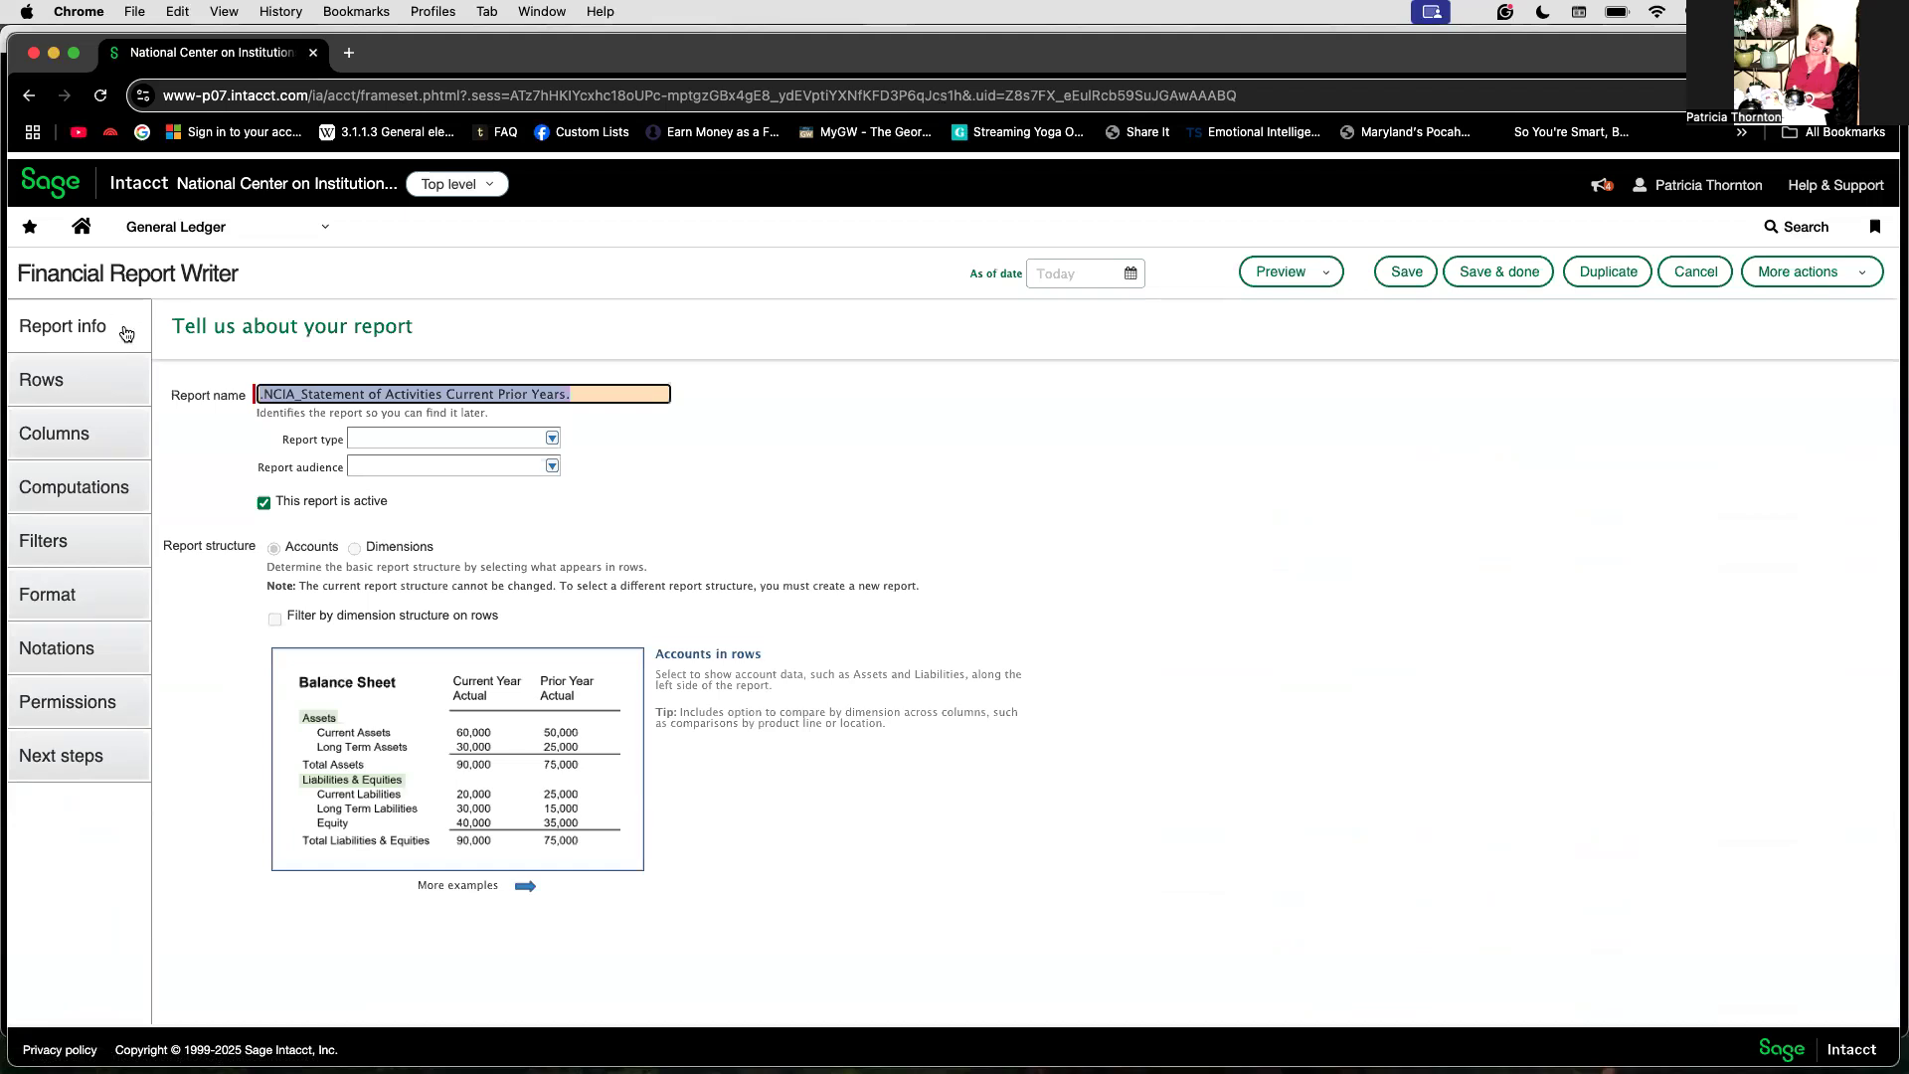
left_click(90, 383)
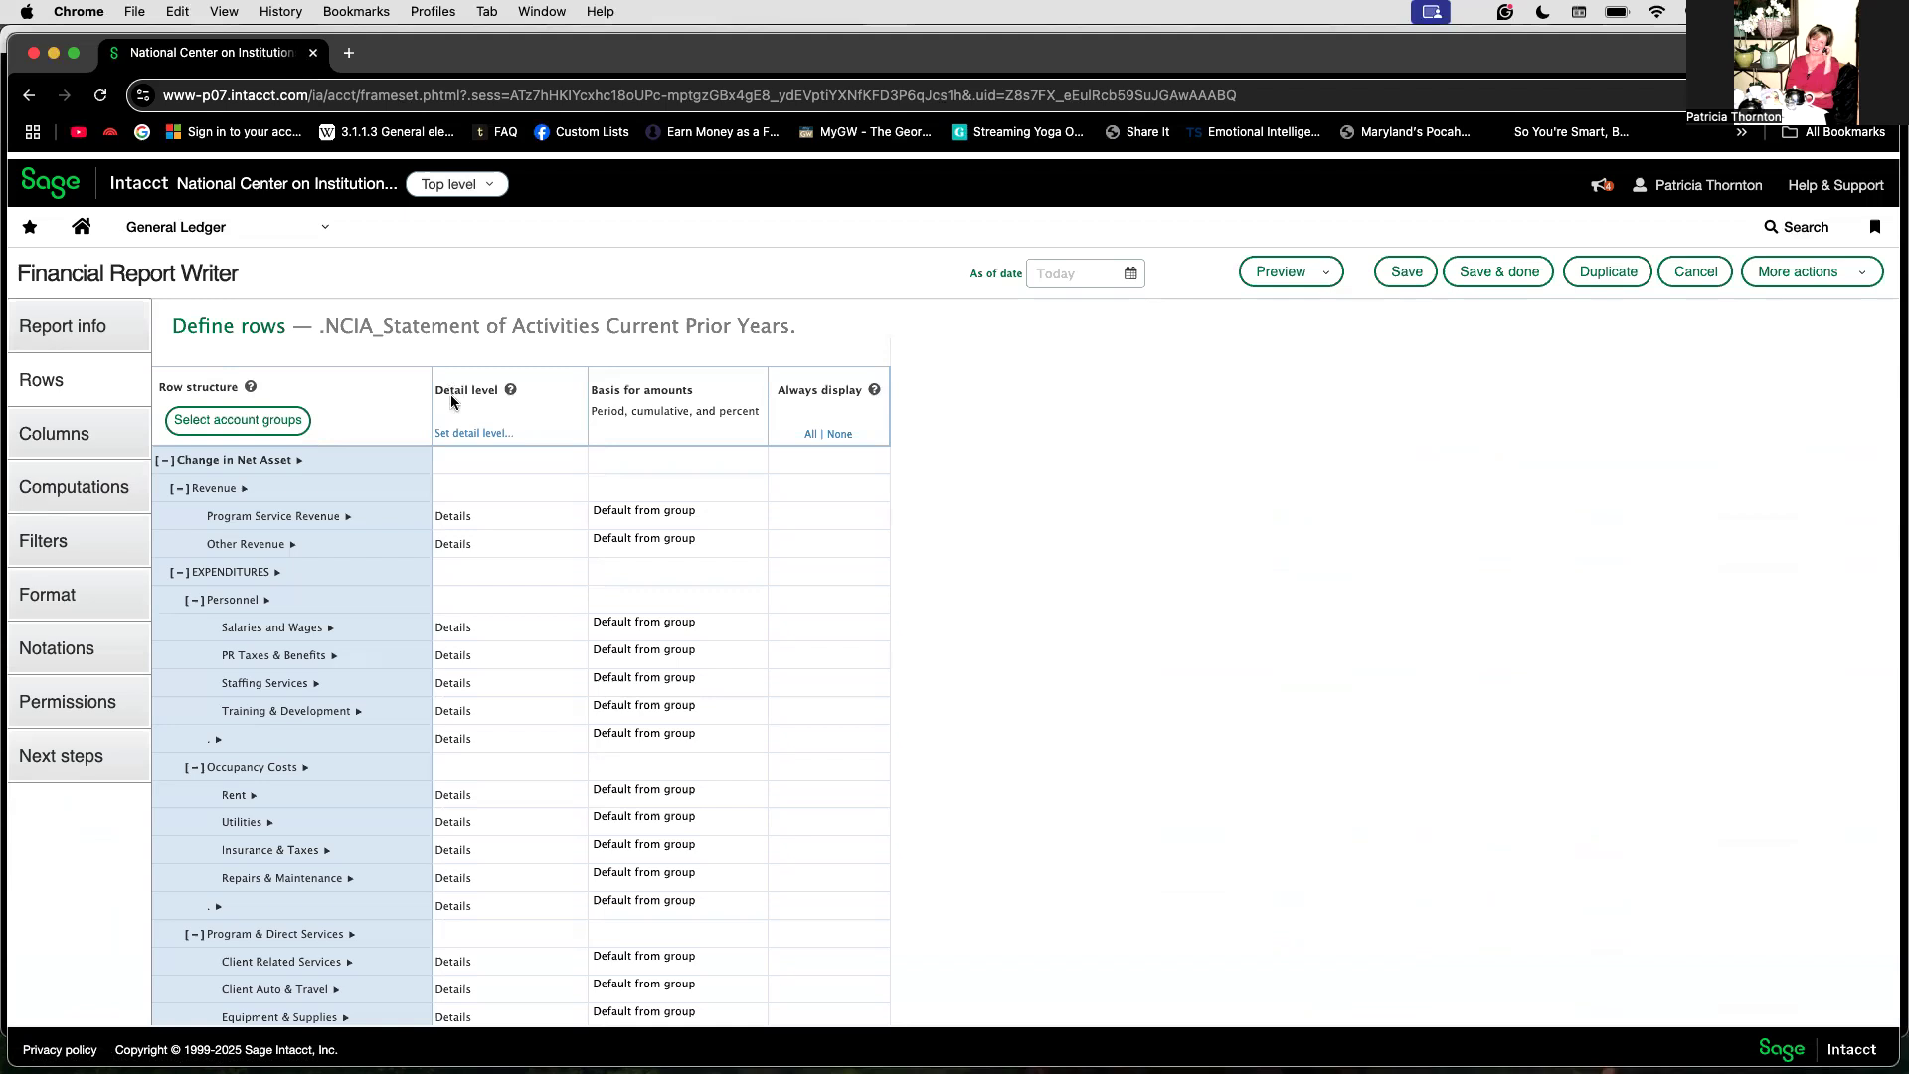
Step: Set the whole report's detail level to Summary - Hide accounts, then back to Details - Show accounts
left_click(452, 438)
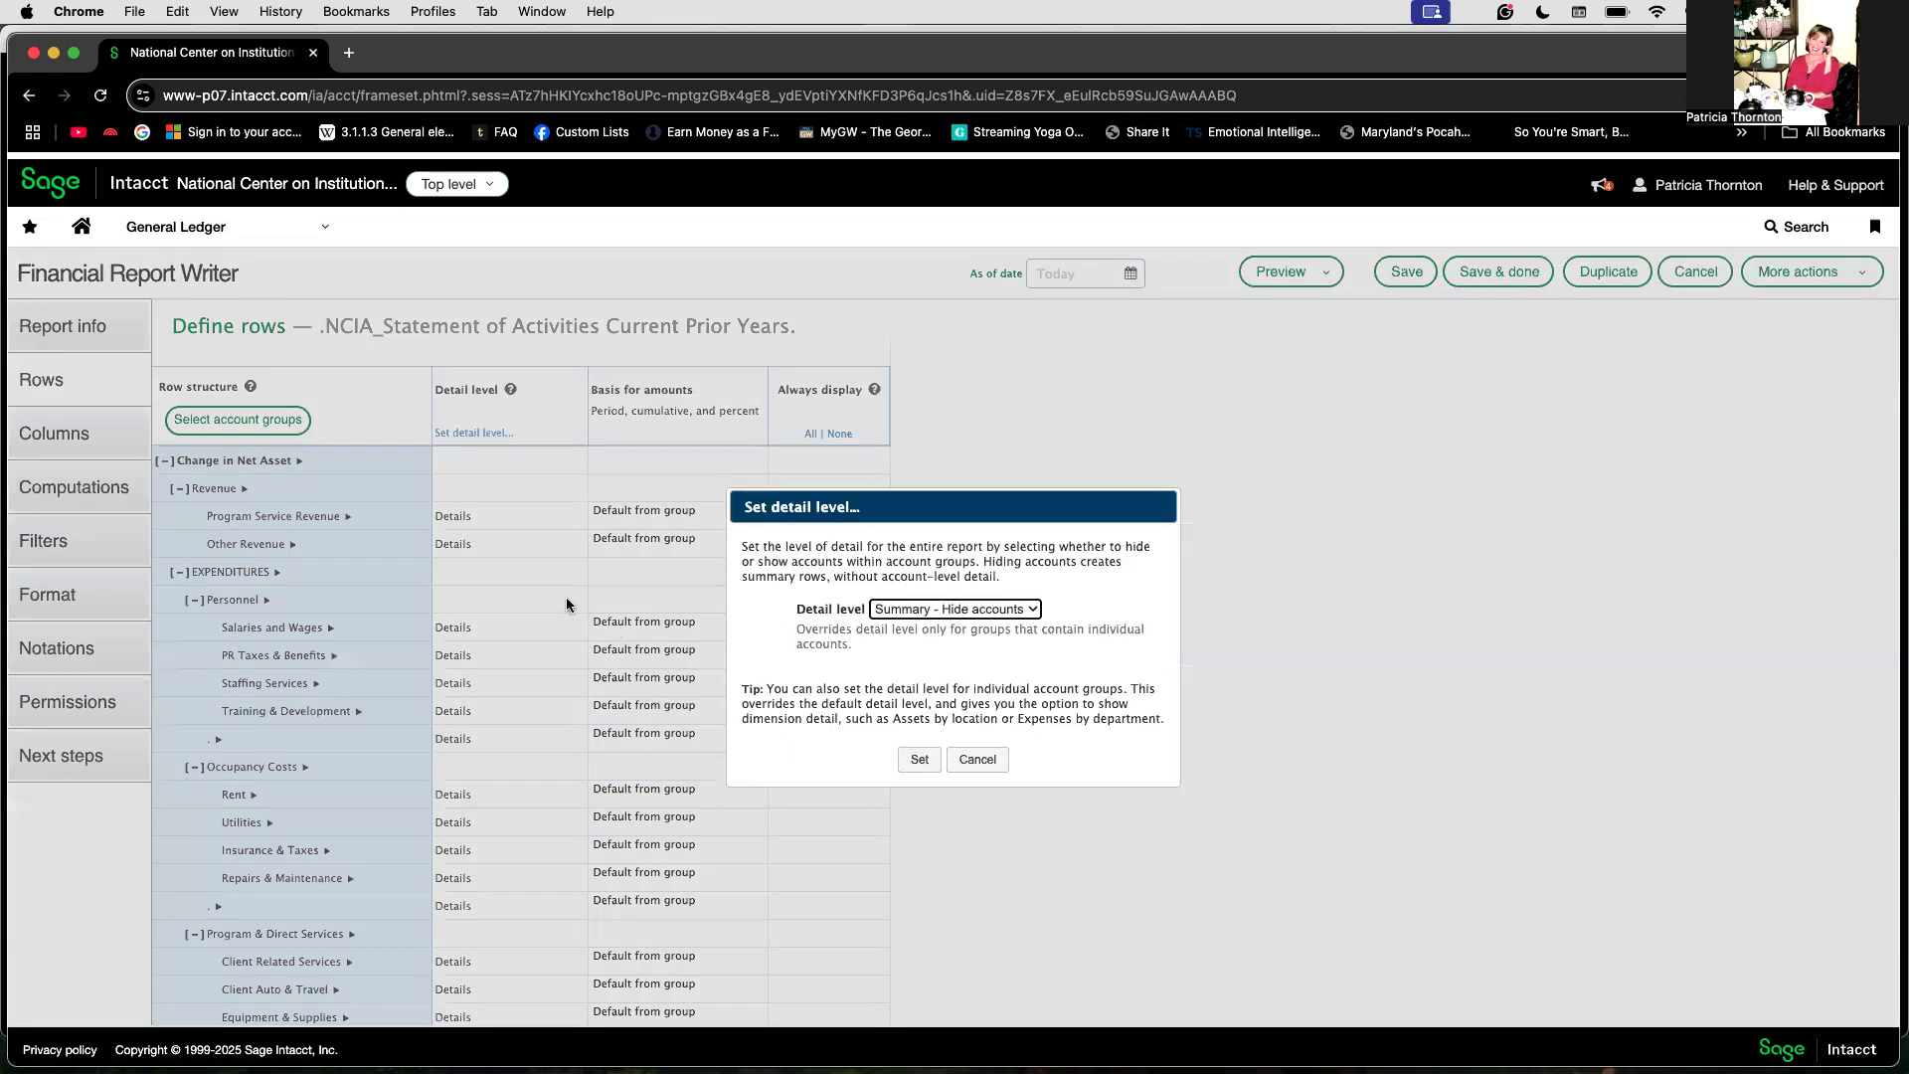
left_click(917, 761)
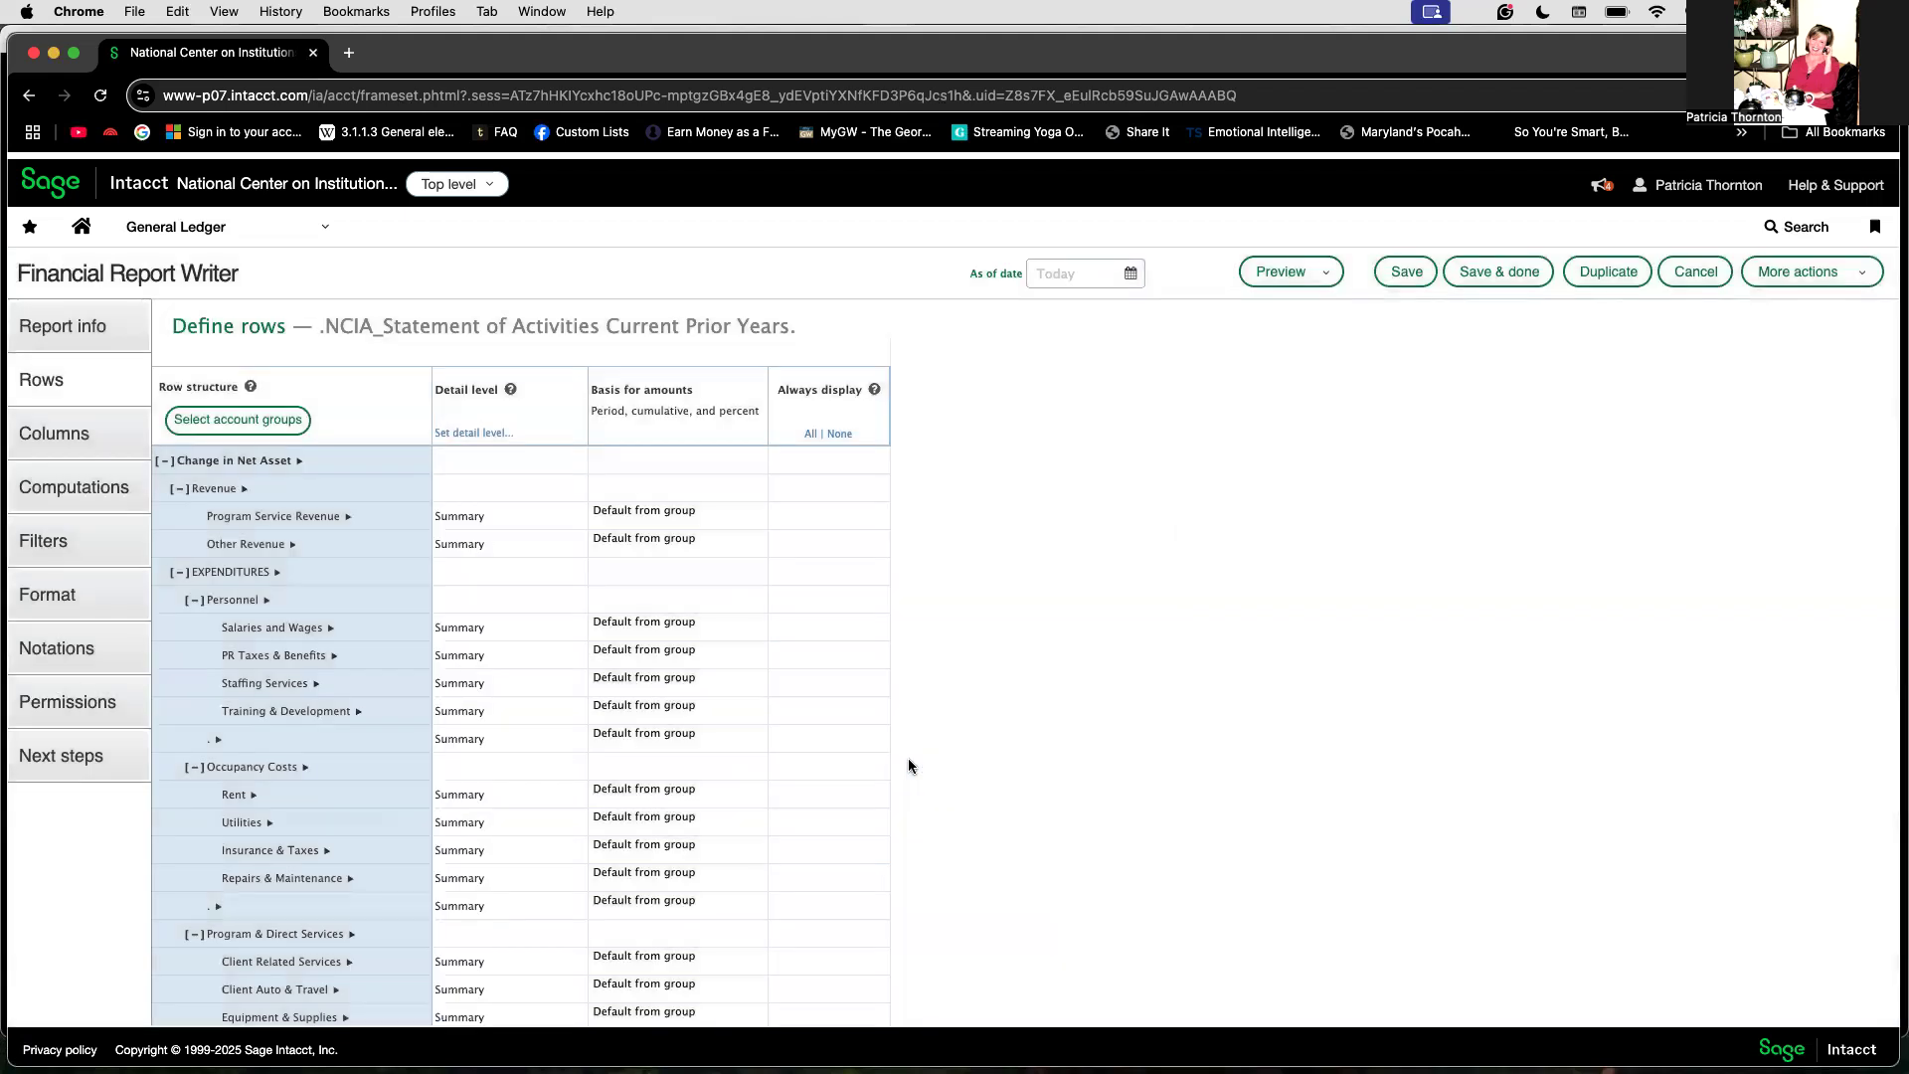
left_click(494, 435)
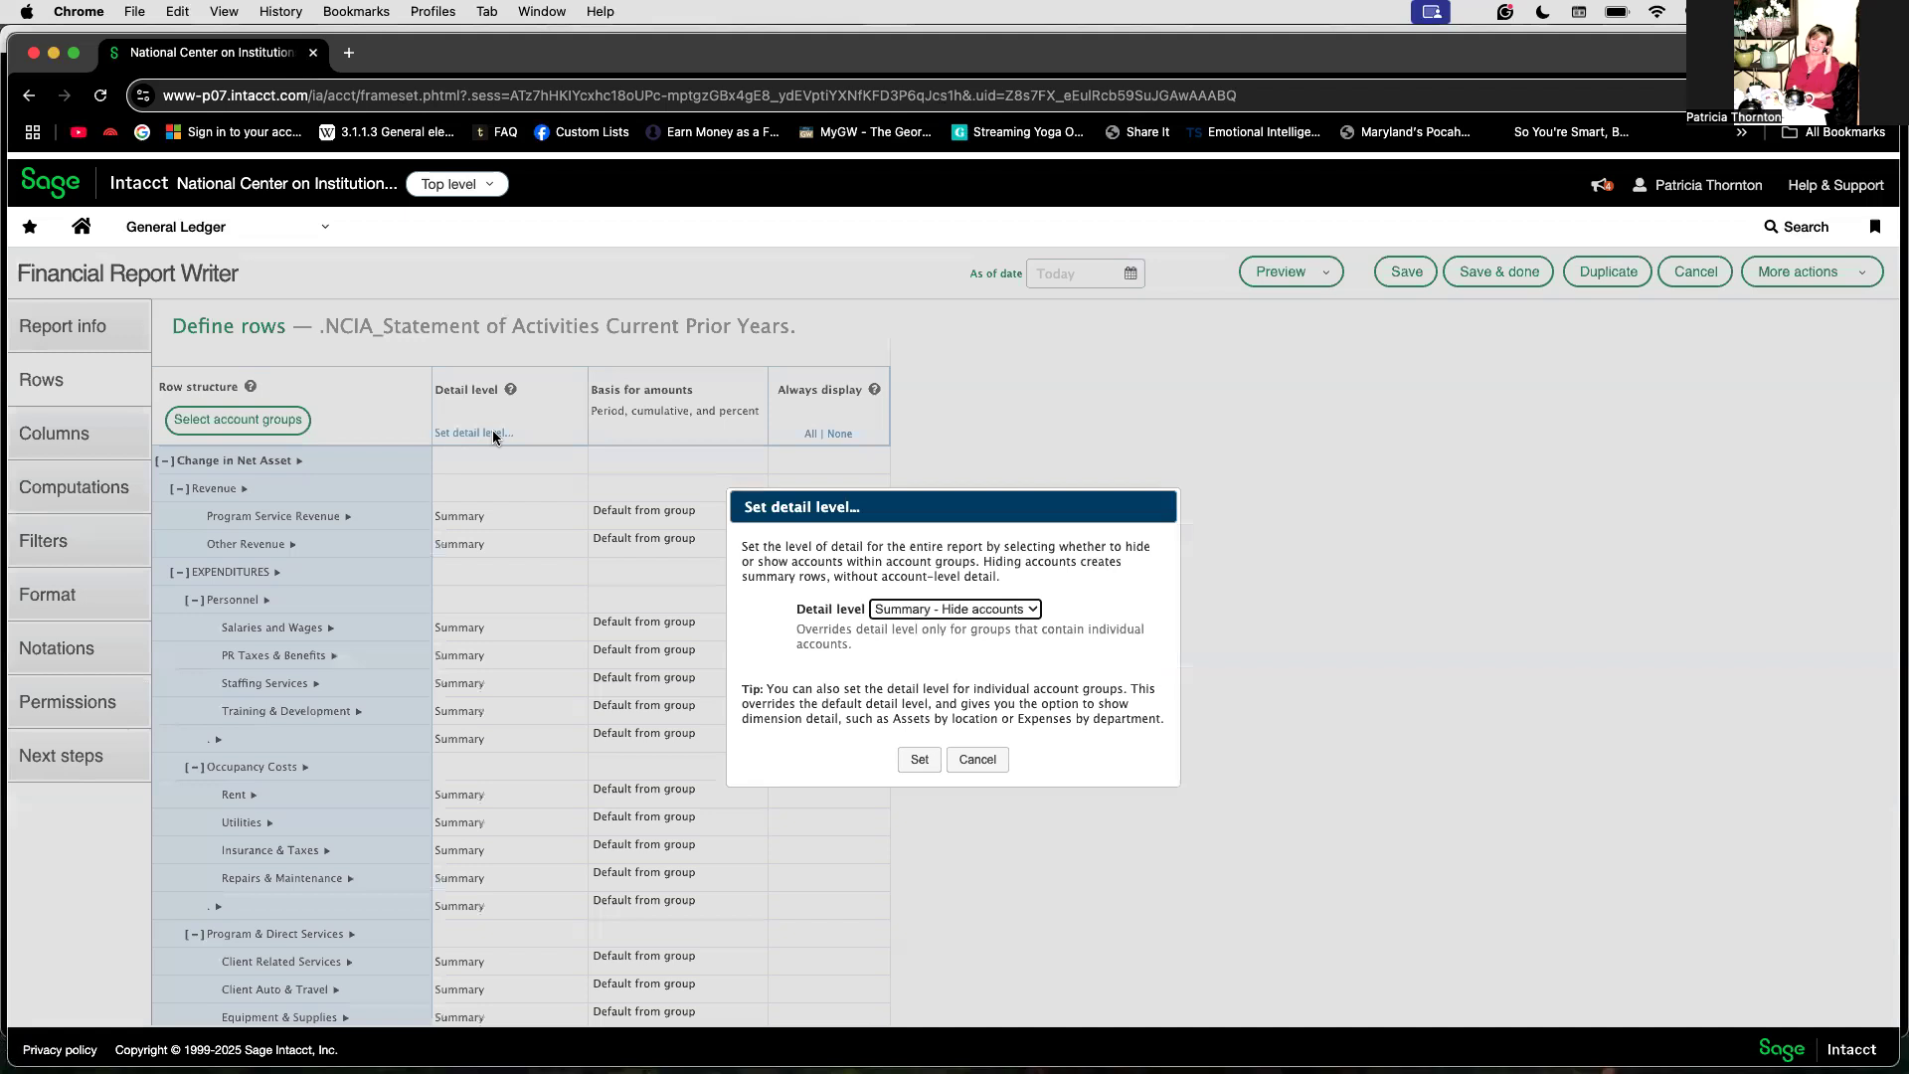
left_click(932, 609)
left_click(922, 630)
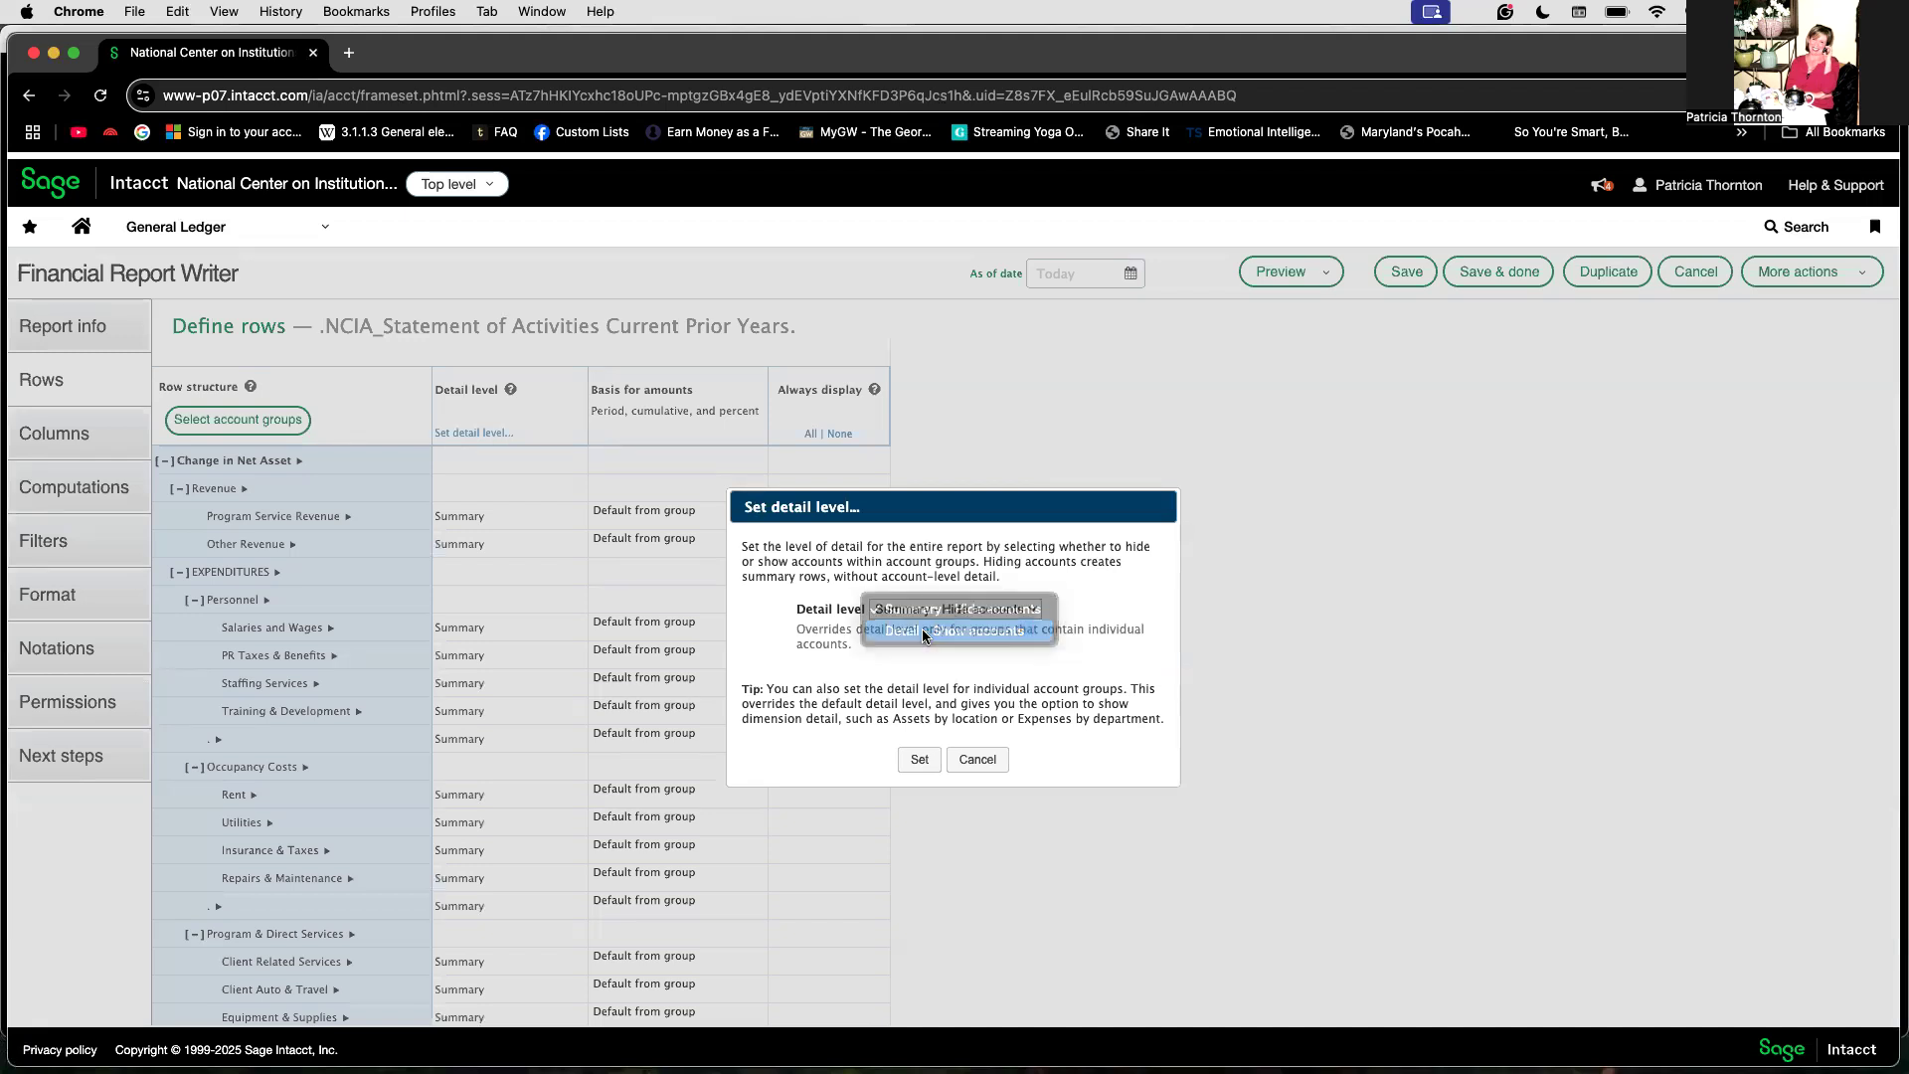
left_click(917, 758)
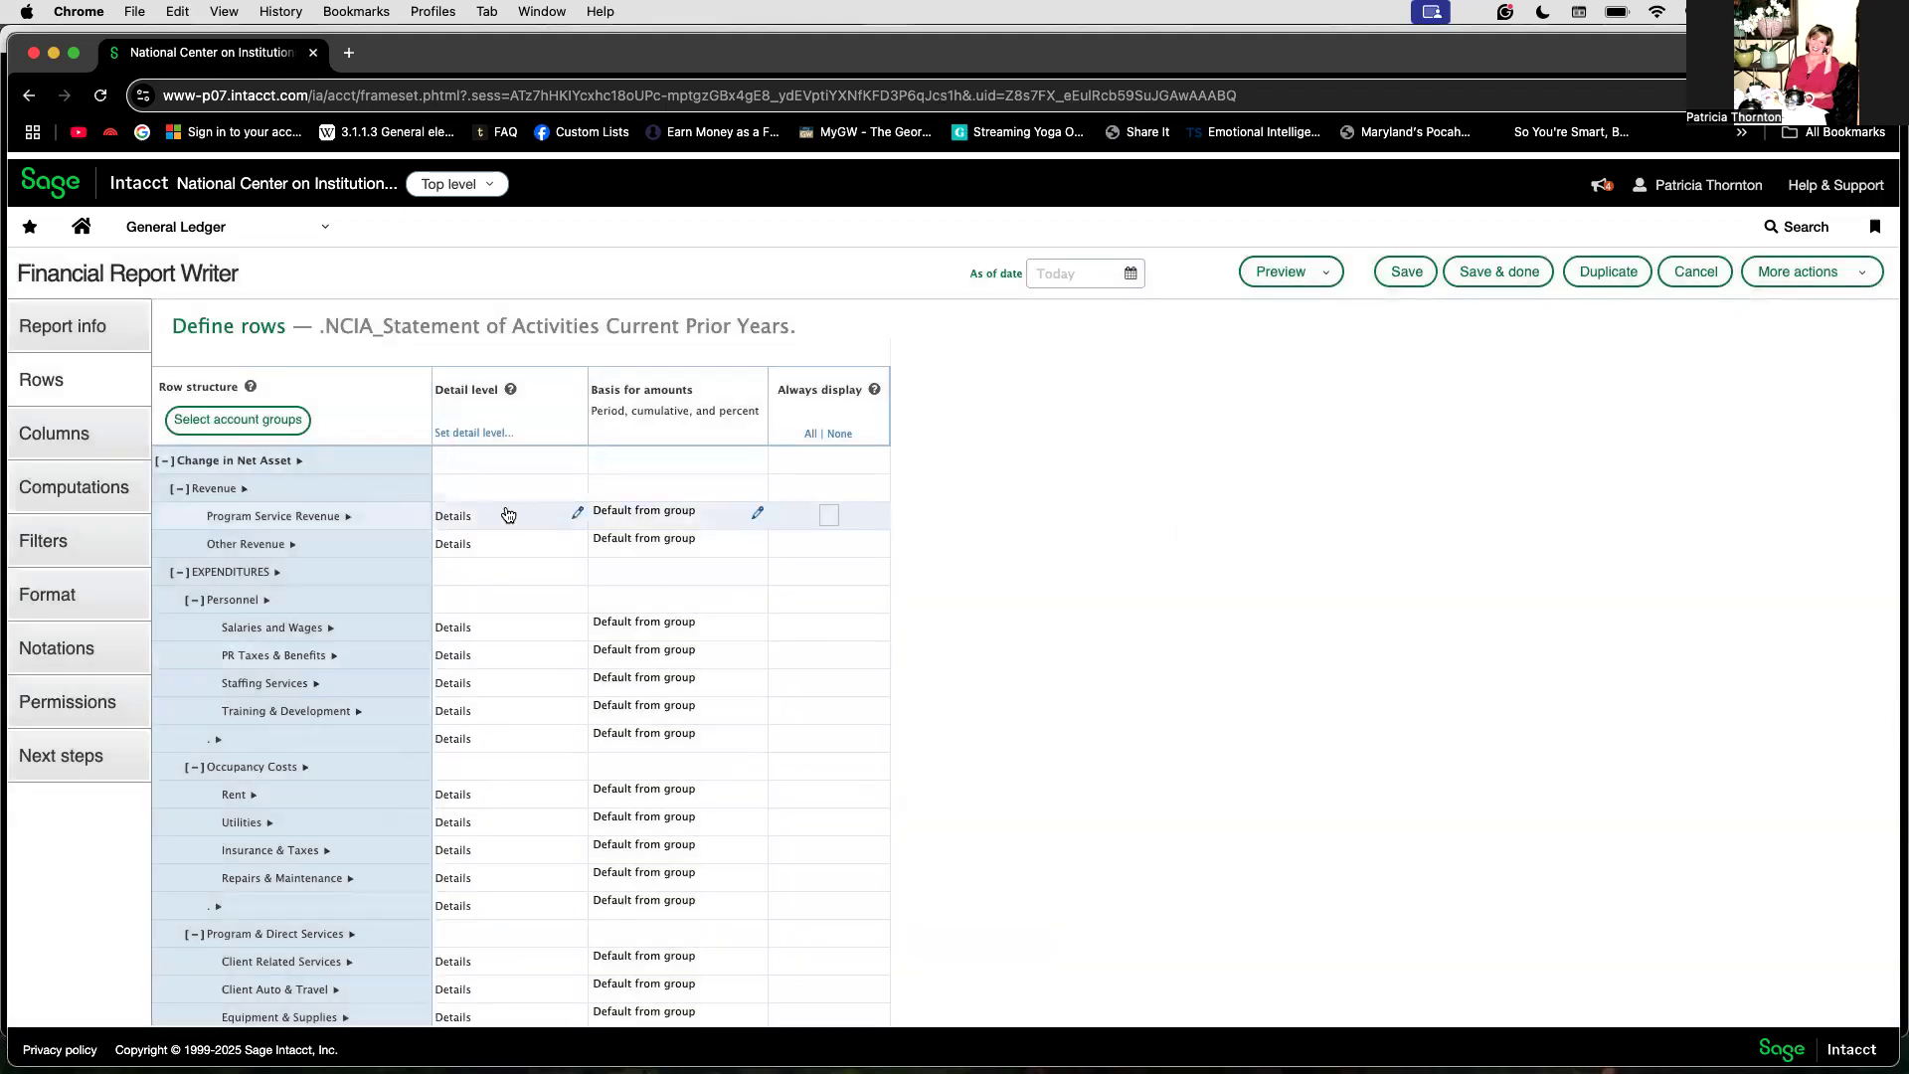
Step: Set the Program Service Revenue row's detail level to Summary - Hide accounts
left_click(577, 512)
left_click(662, 534)
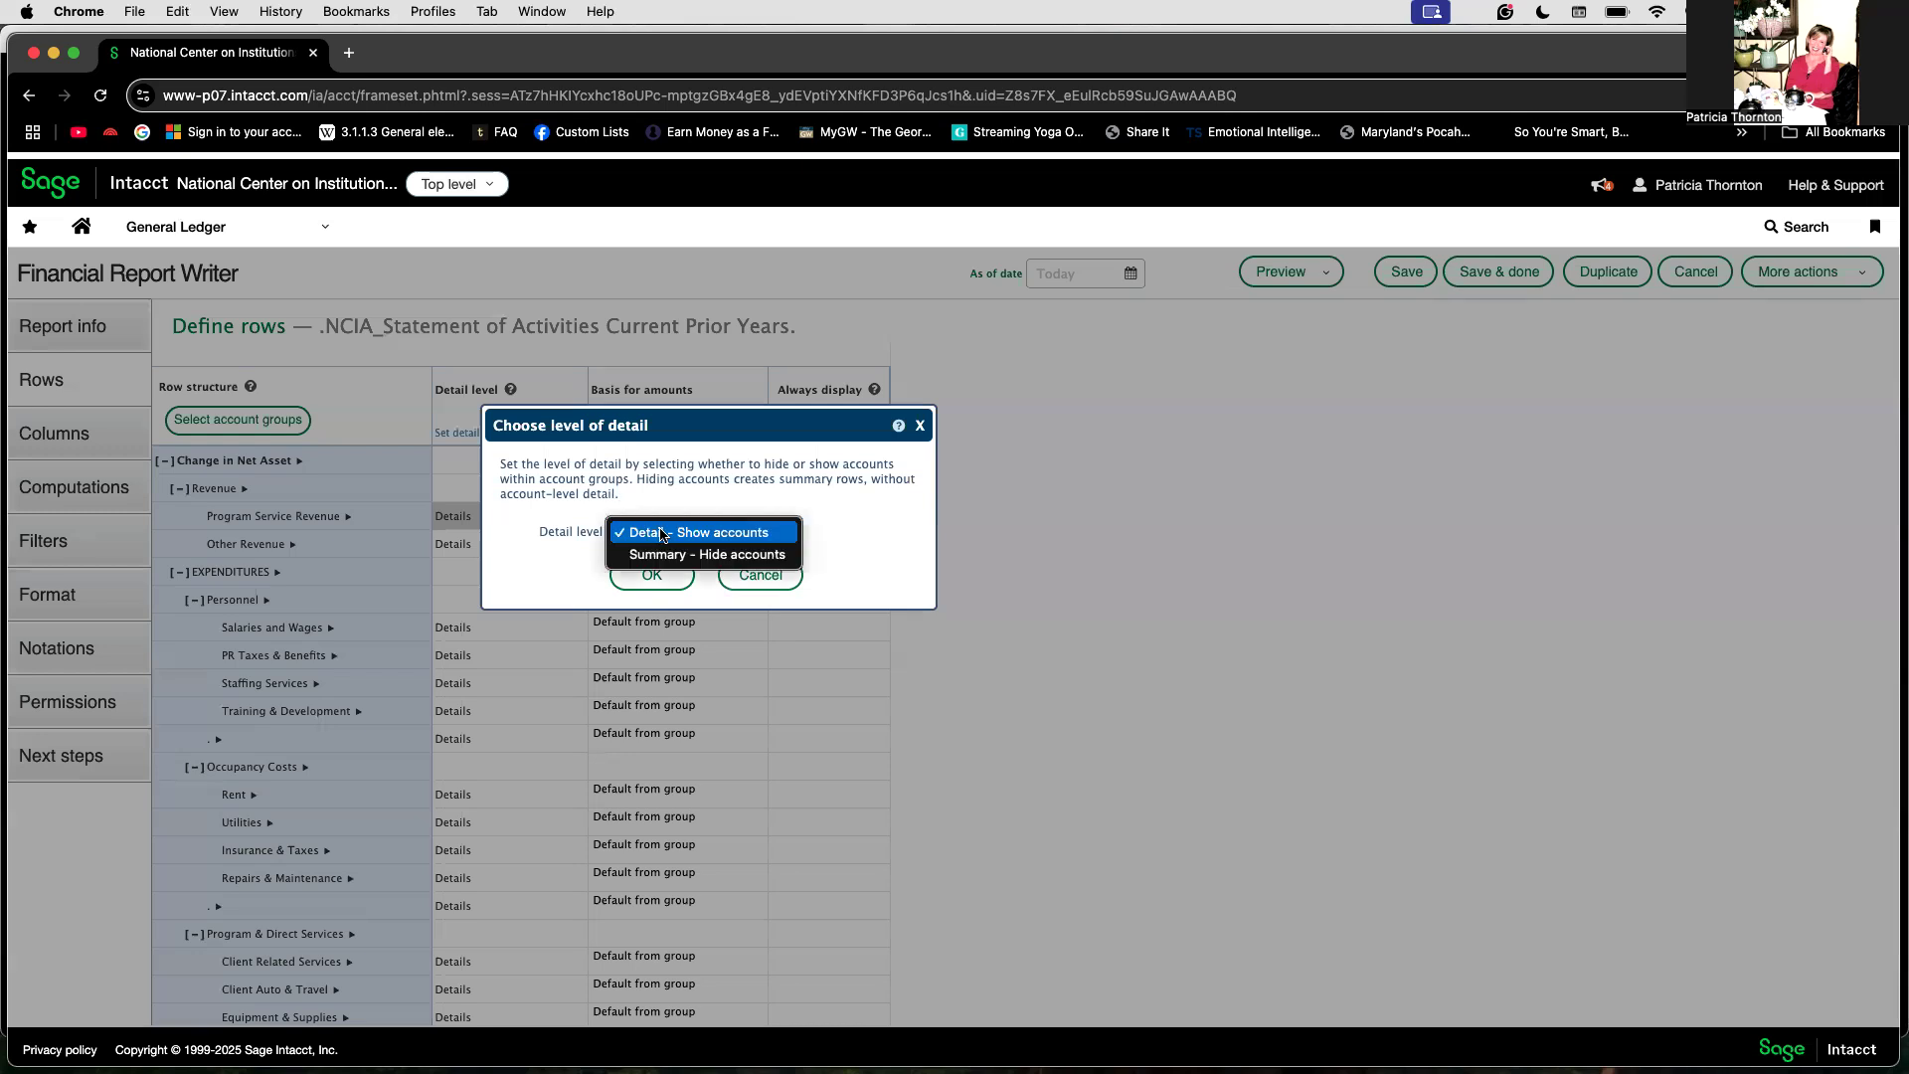
left_click(659, 554)
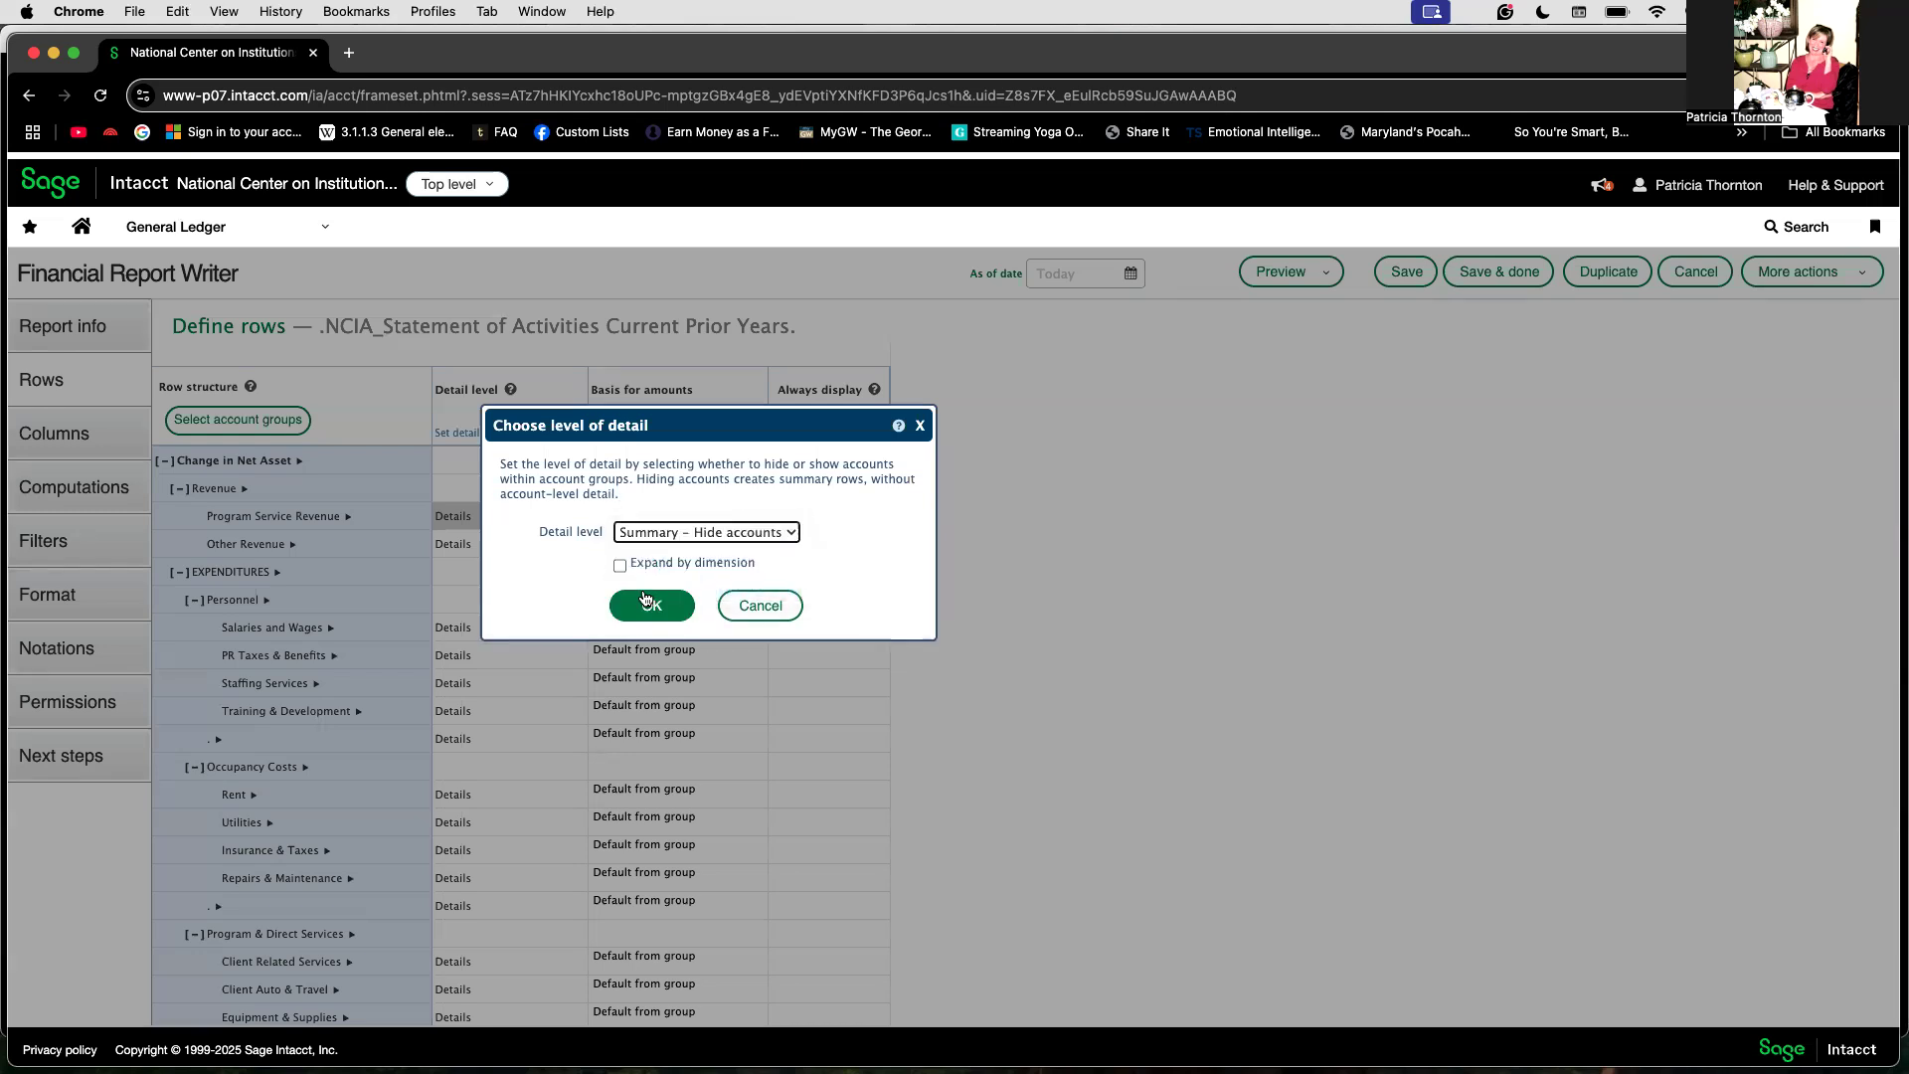
left_click(648, 603)
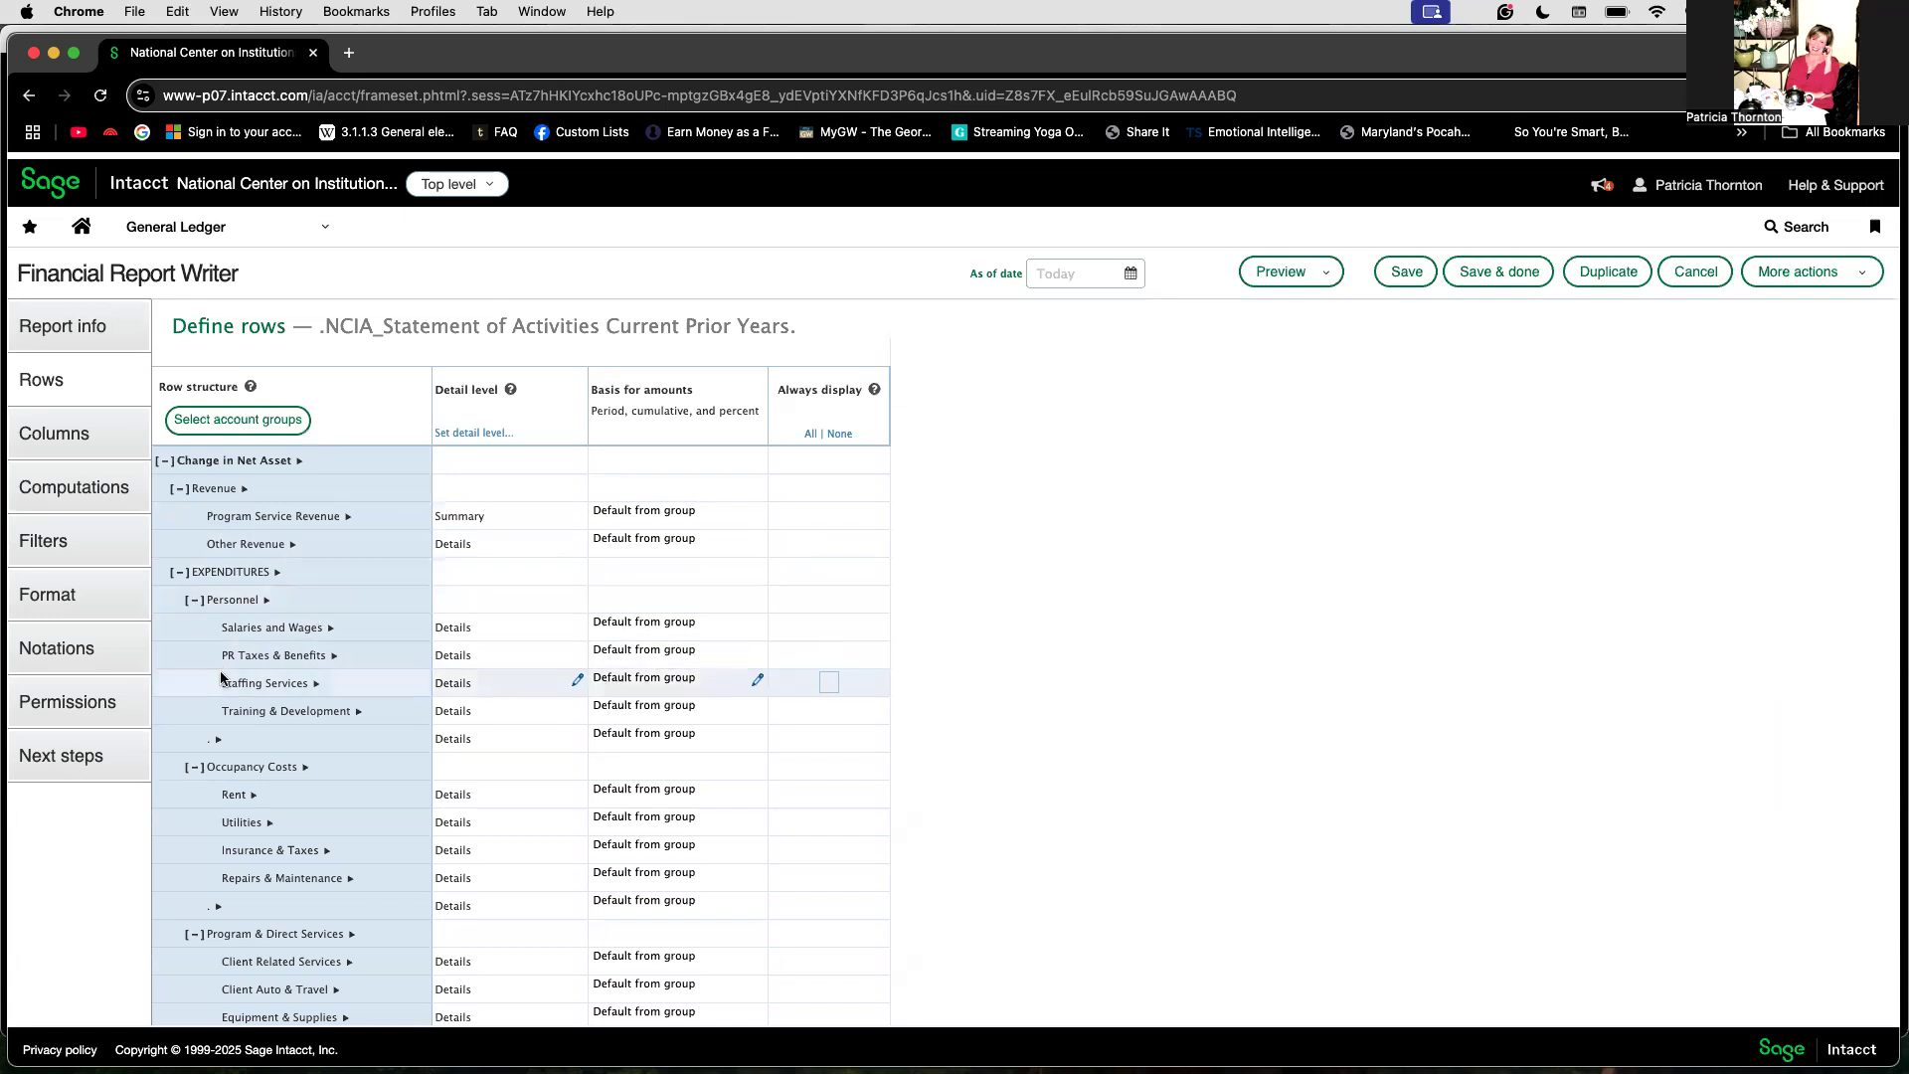
Step: Set the Program Service Revenue row's detail level back to Details - Show accounts
left_click(194, 601)
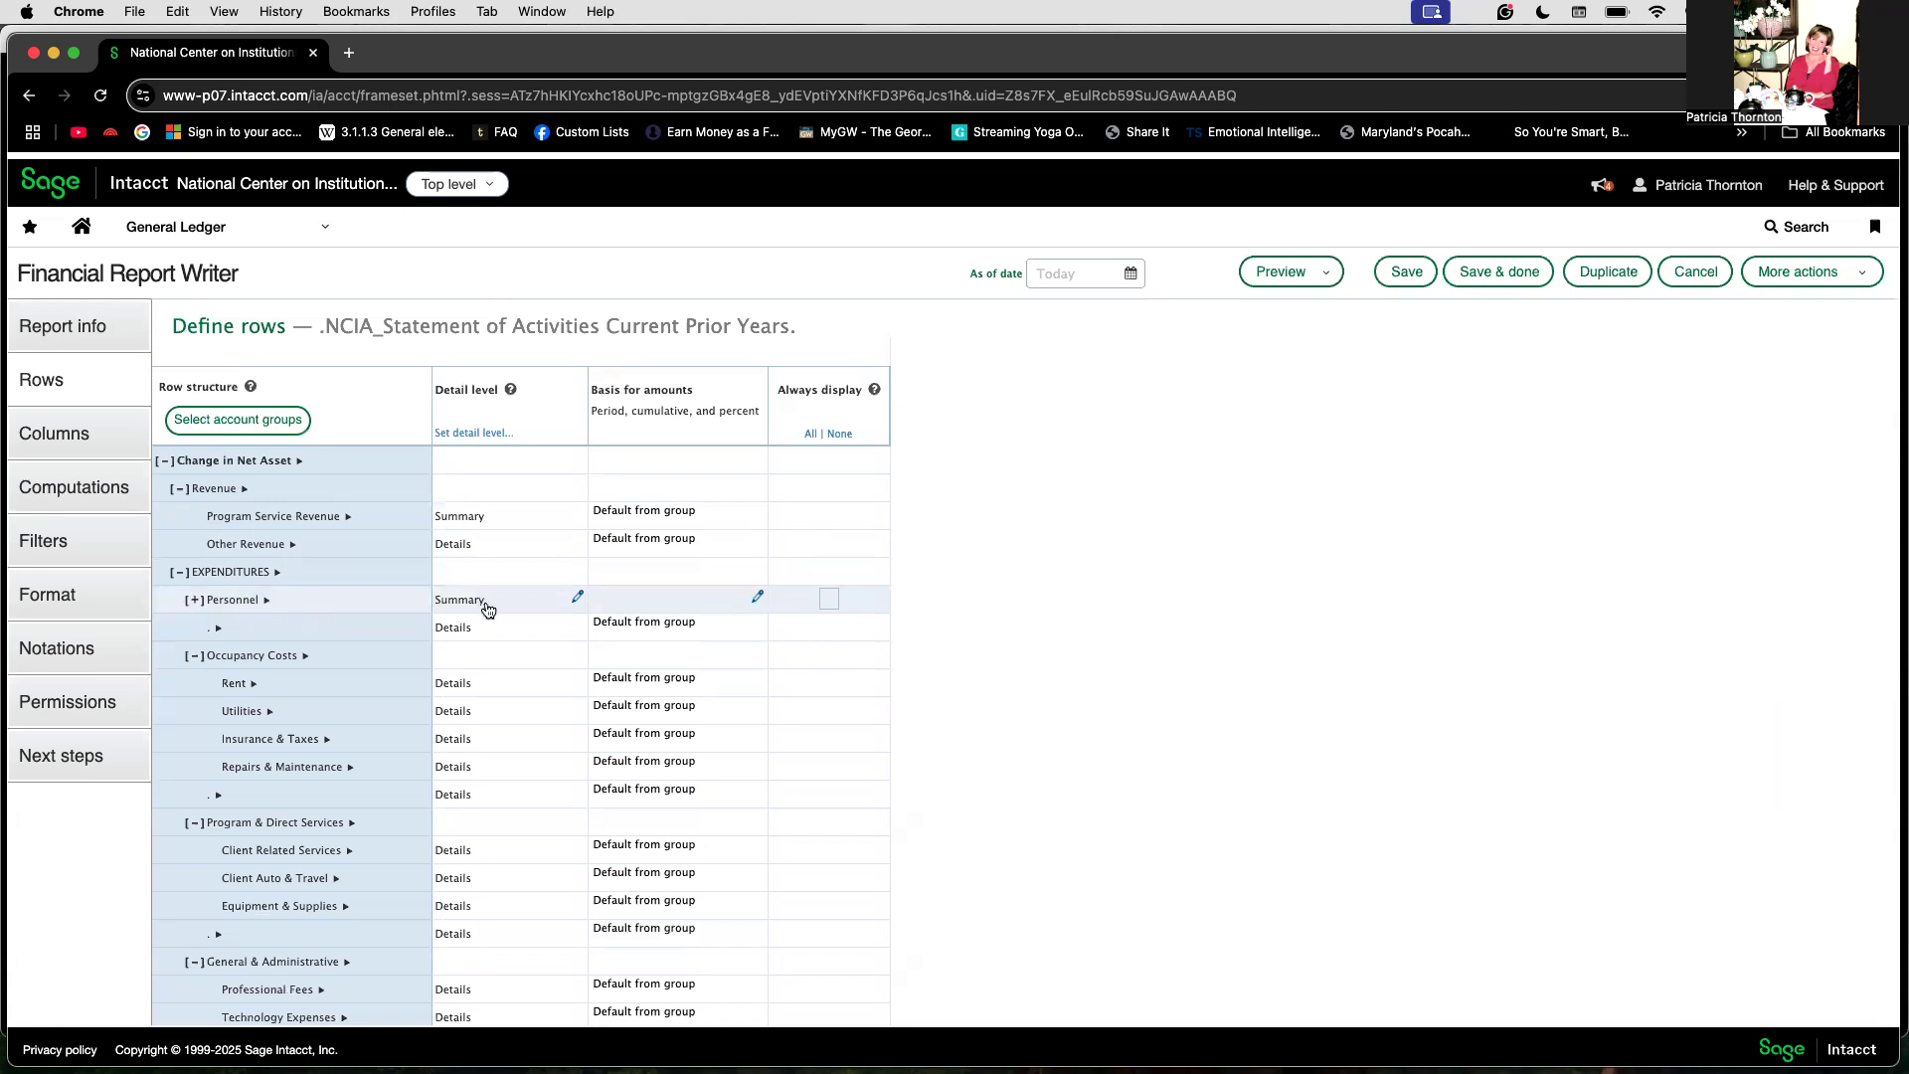
left_click(195, 601)
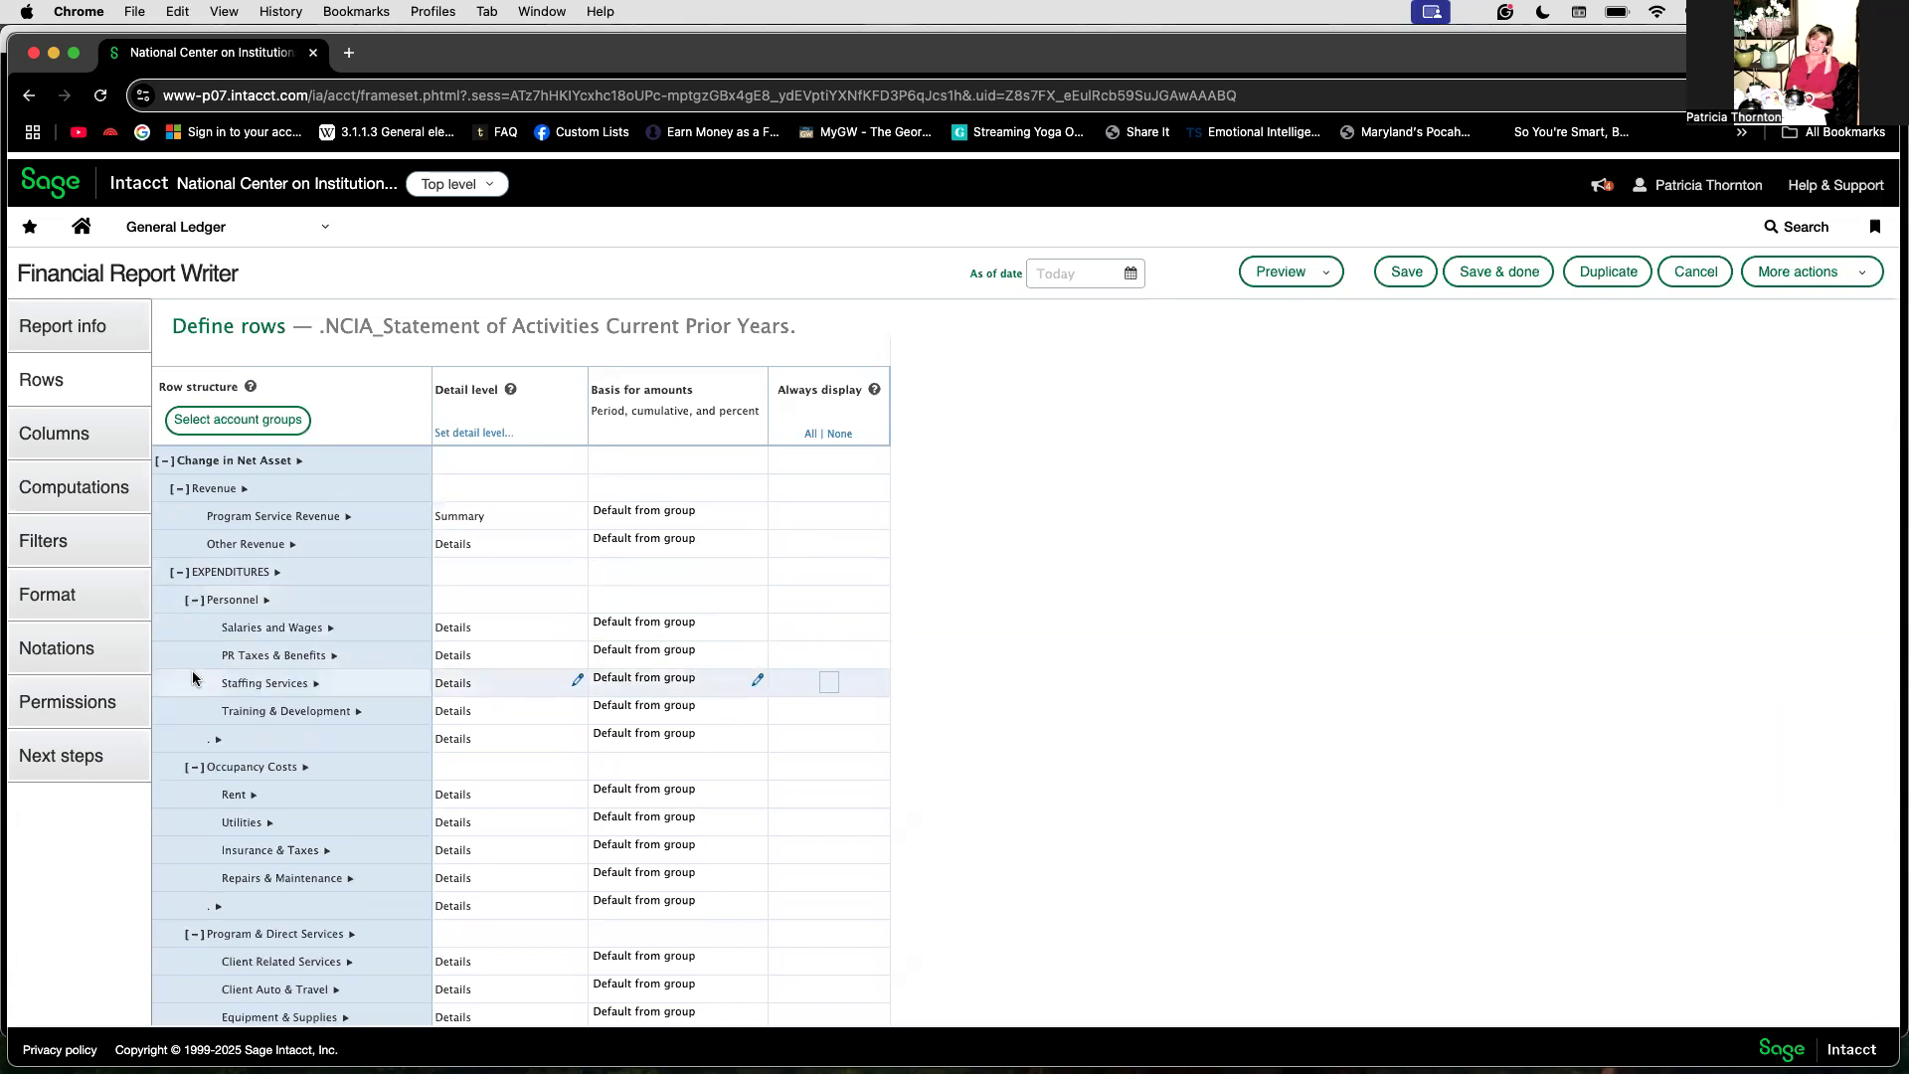
left_click(513, 524)
left_click(648, 532)
left_click(641, 575)
left_click(651, 604)
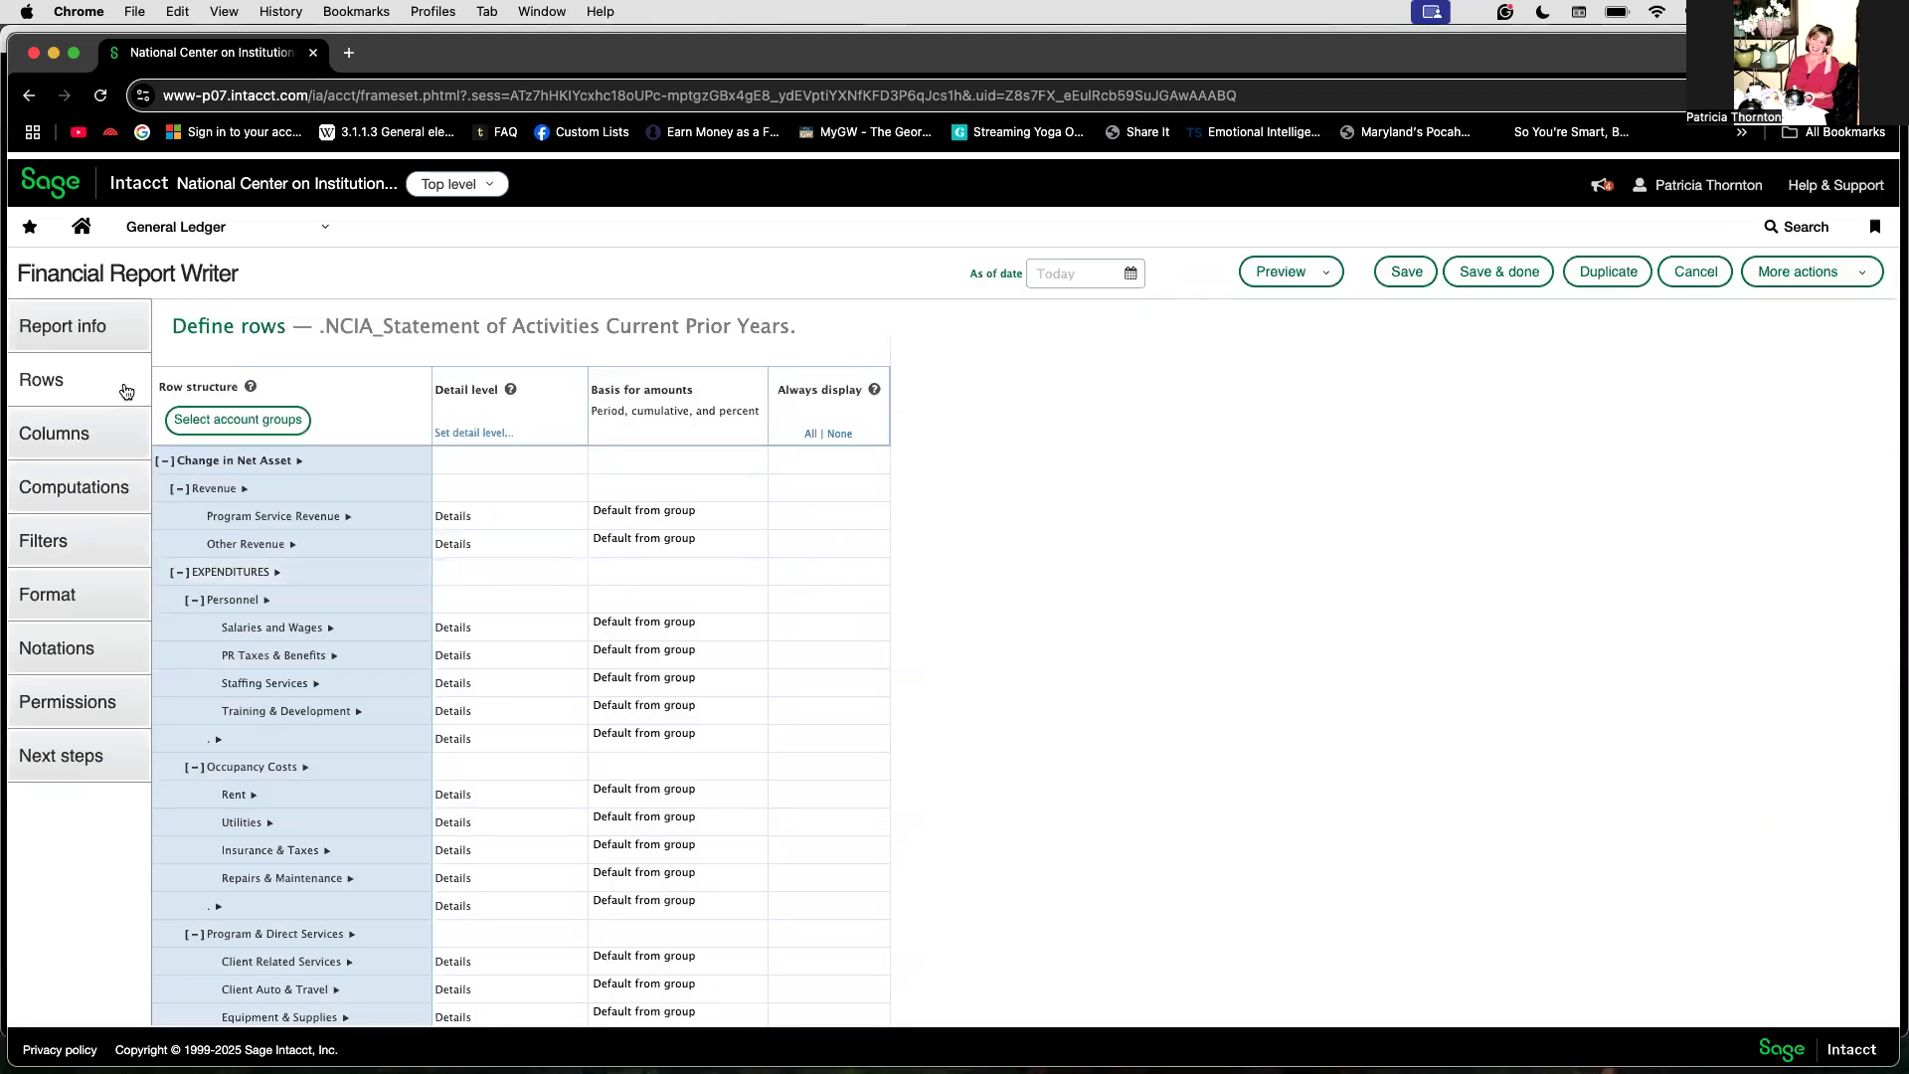
Step: In the column definition, change the third column's type to Actual
left_click(131, 430)
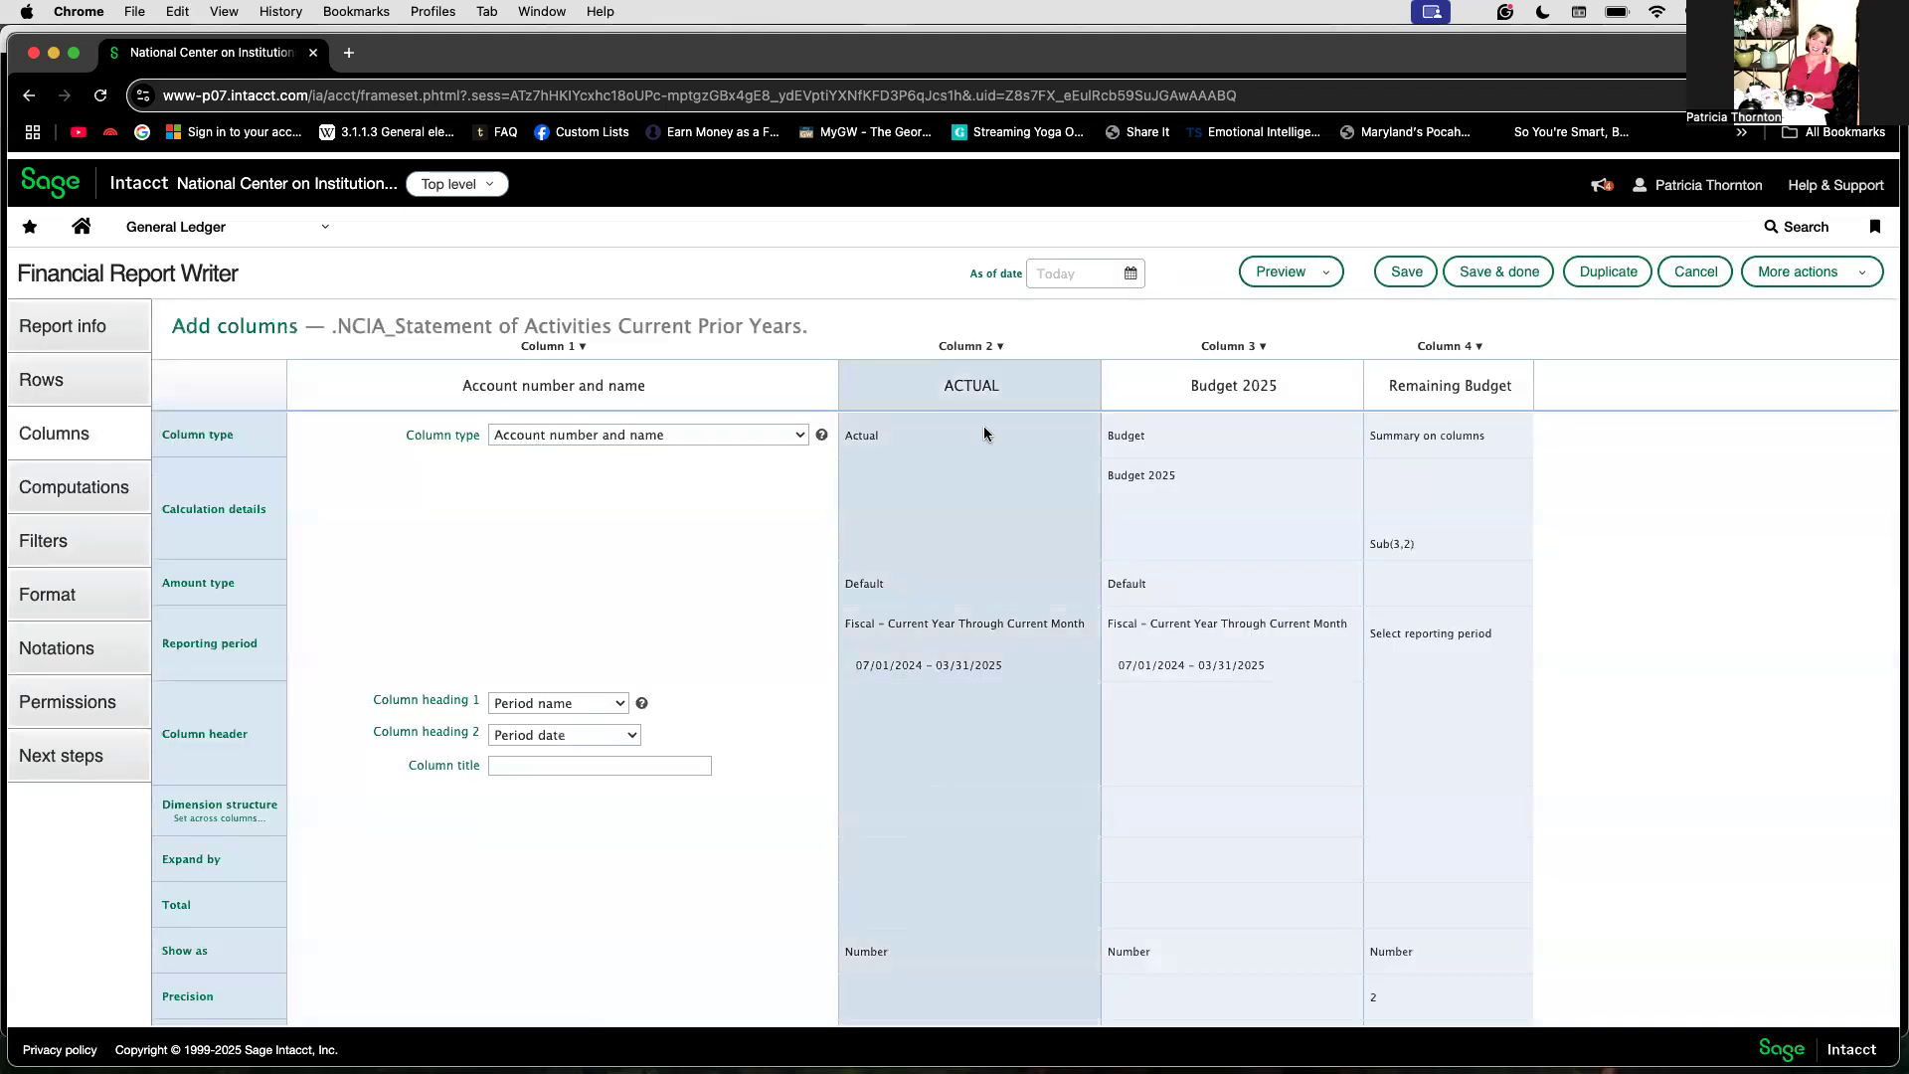
left_click(1149, 441)
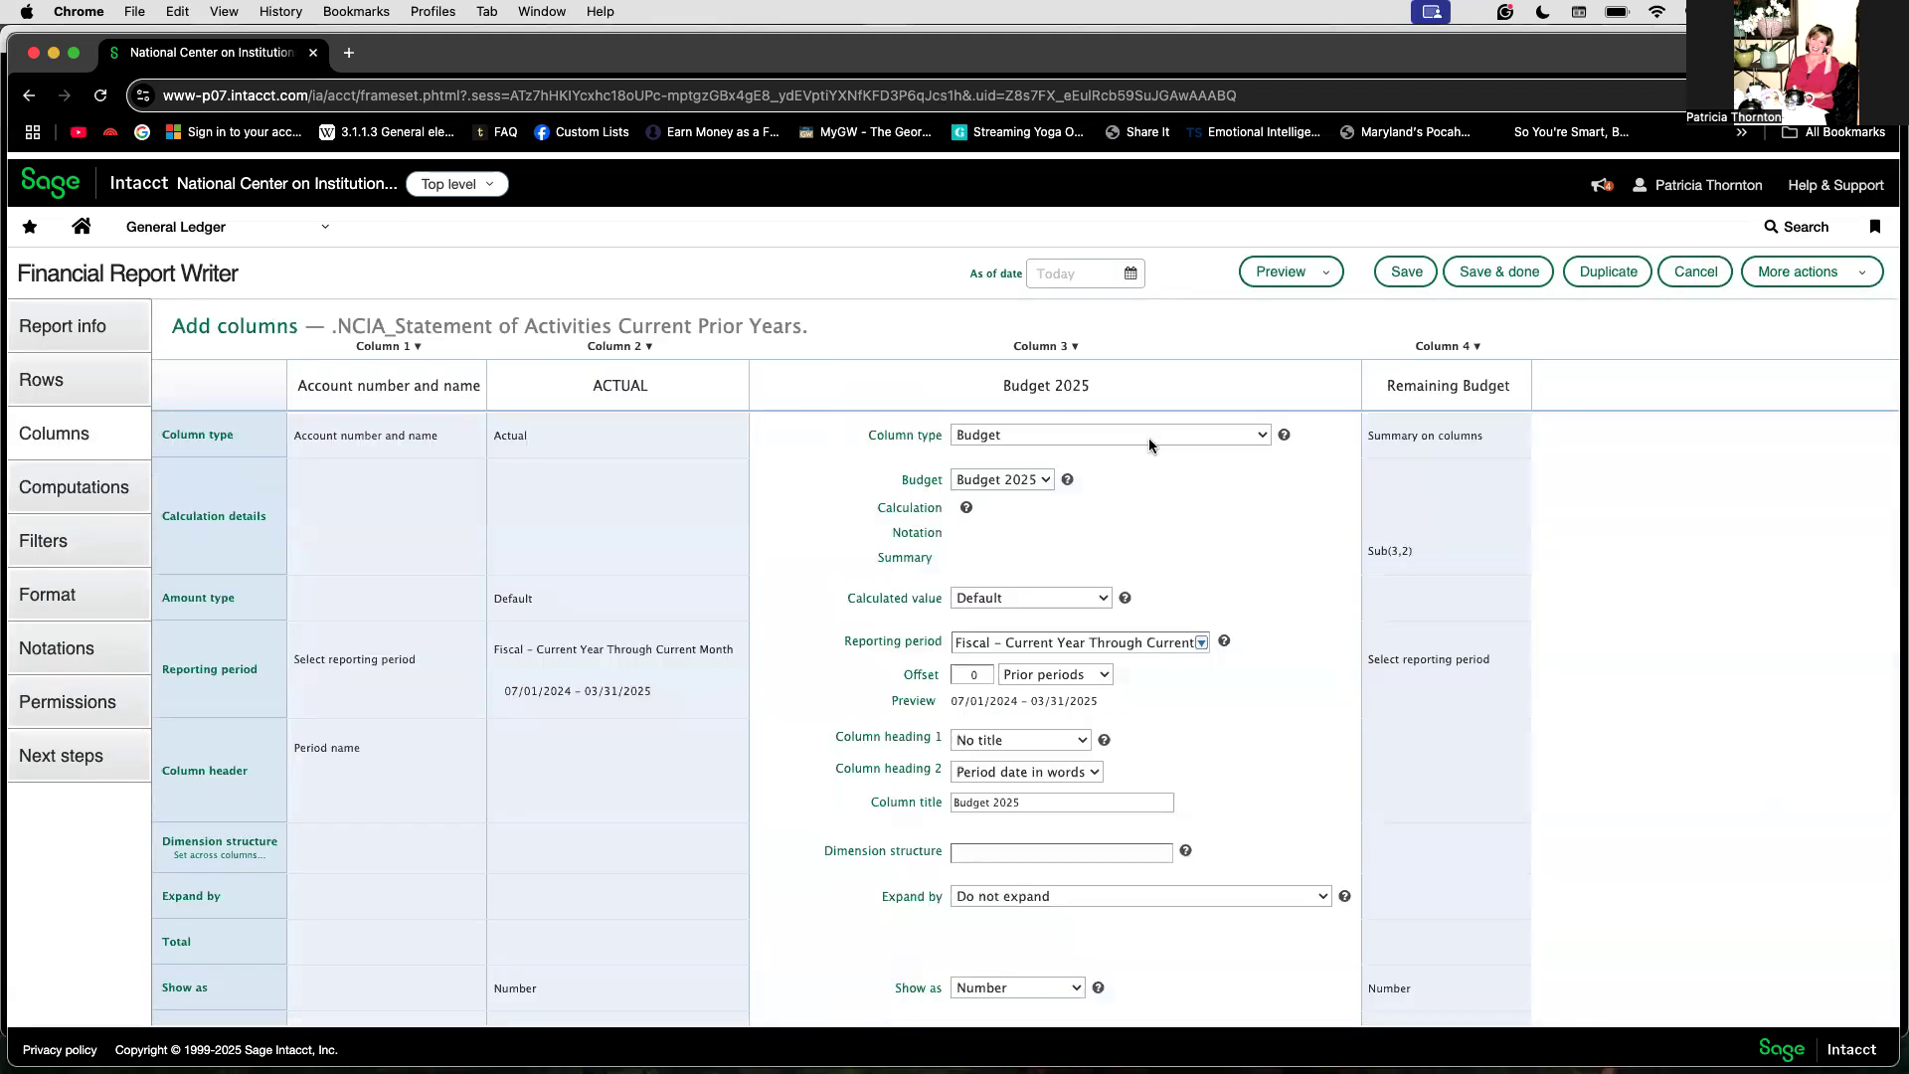
left_click(1265, 436)
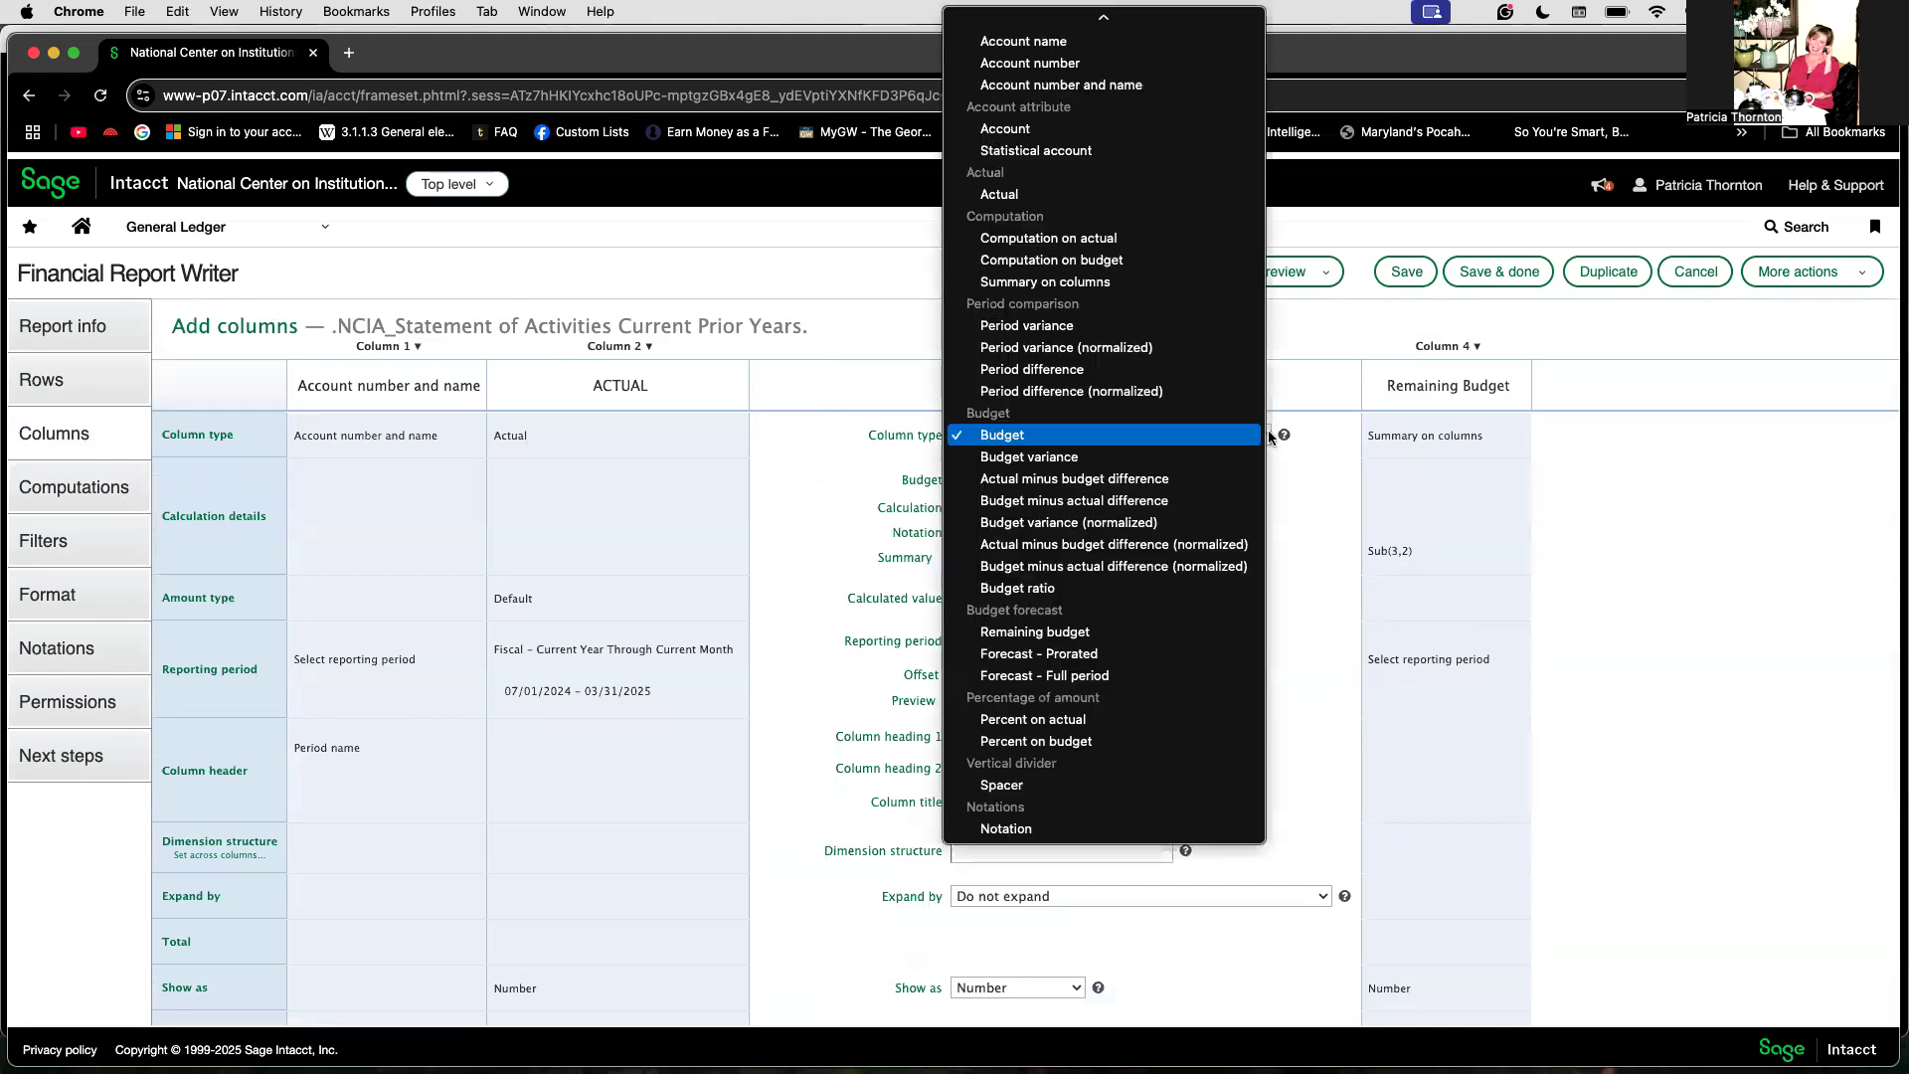
left_click(1101, 193)
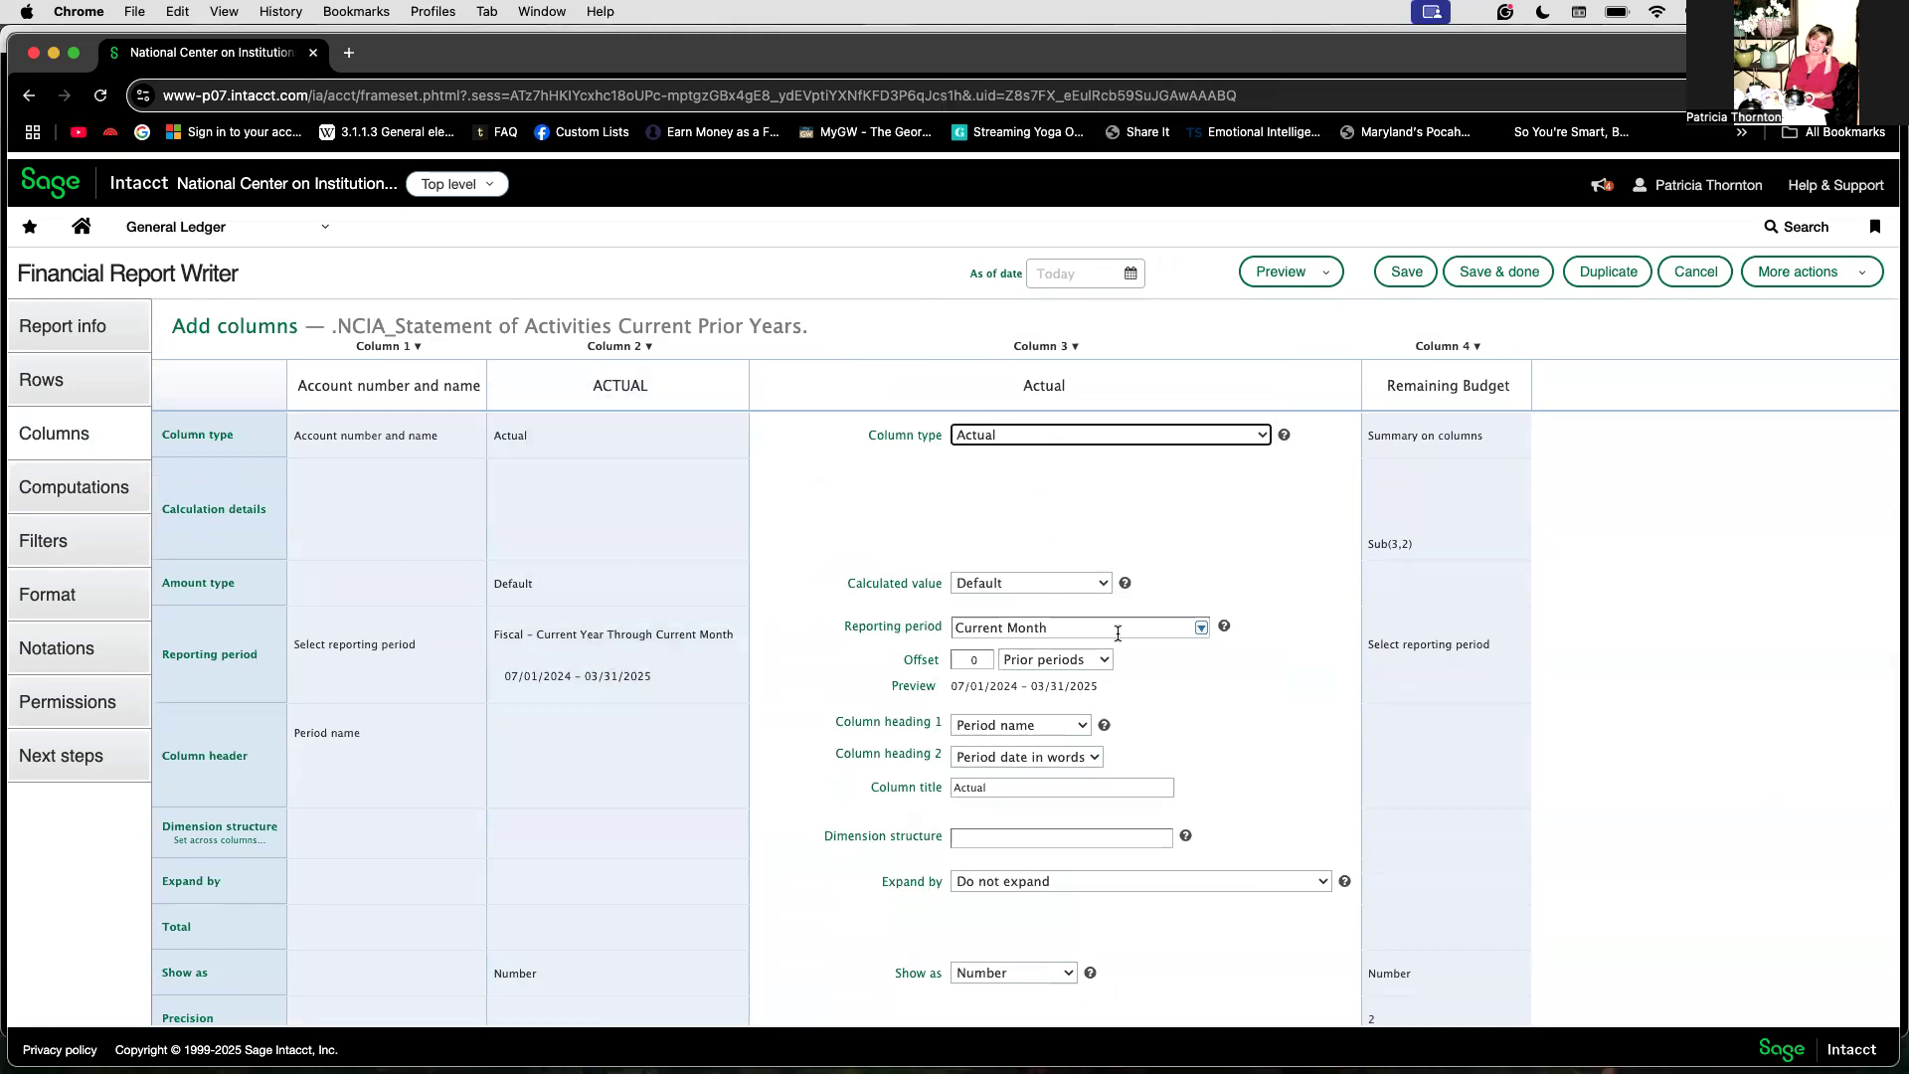
Step: Set the third column's reporting period to Fiscal - Prior Year To Date
left_click(1203, 629)
scroll(1142, 773, "down", 2)
scroll(1142, 782, "down", 5)
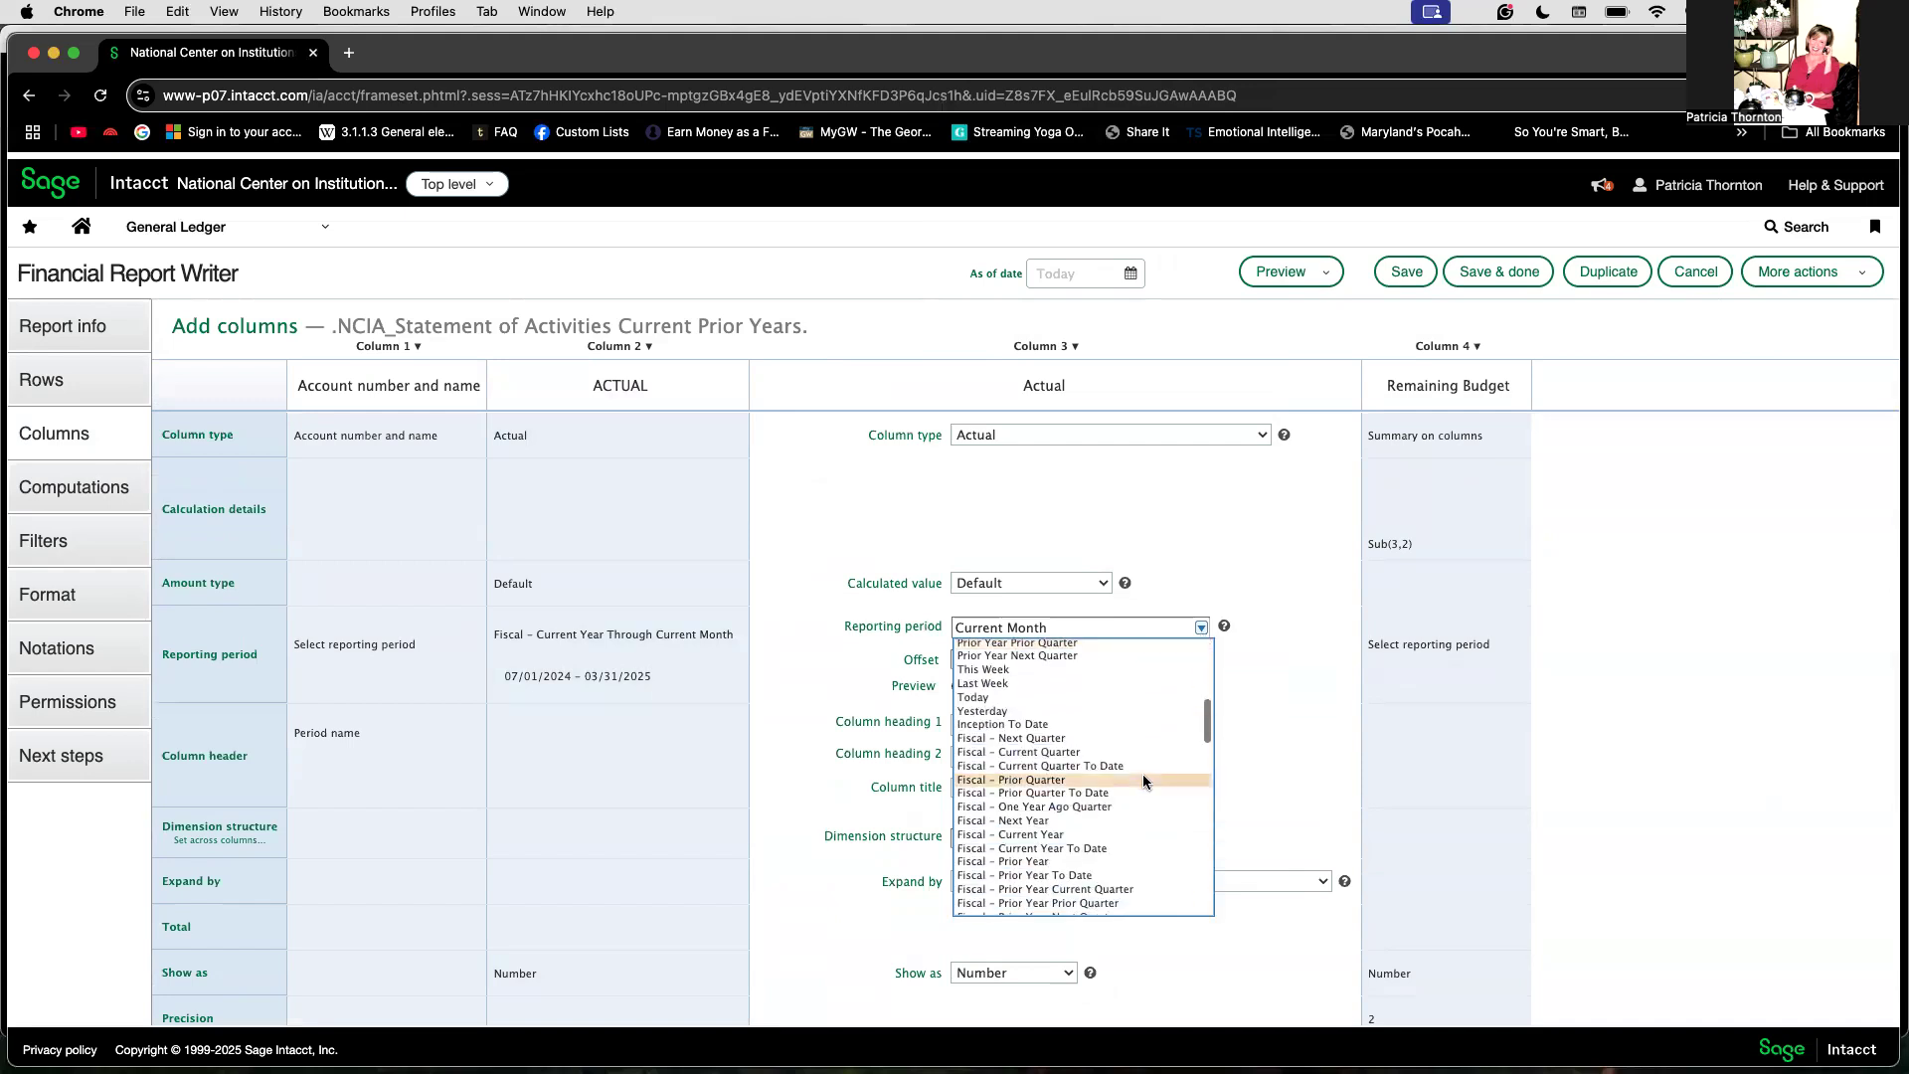
left_click(1106, 787)
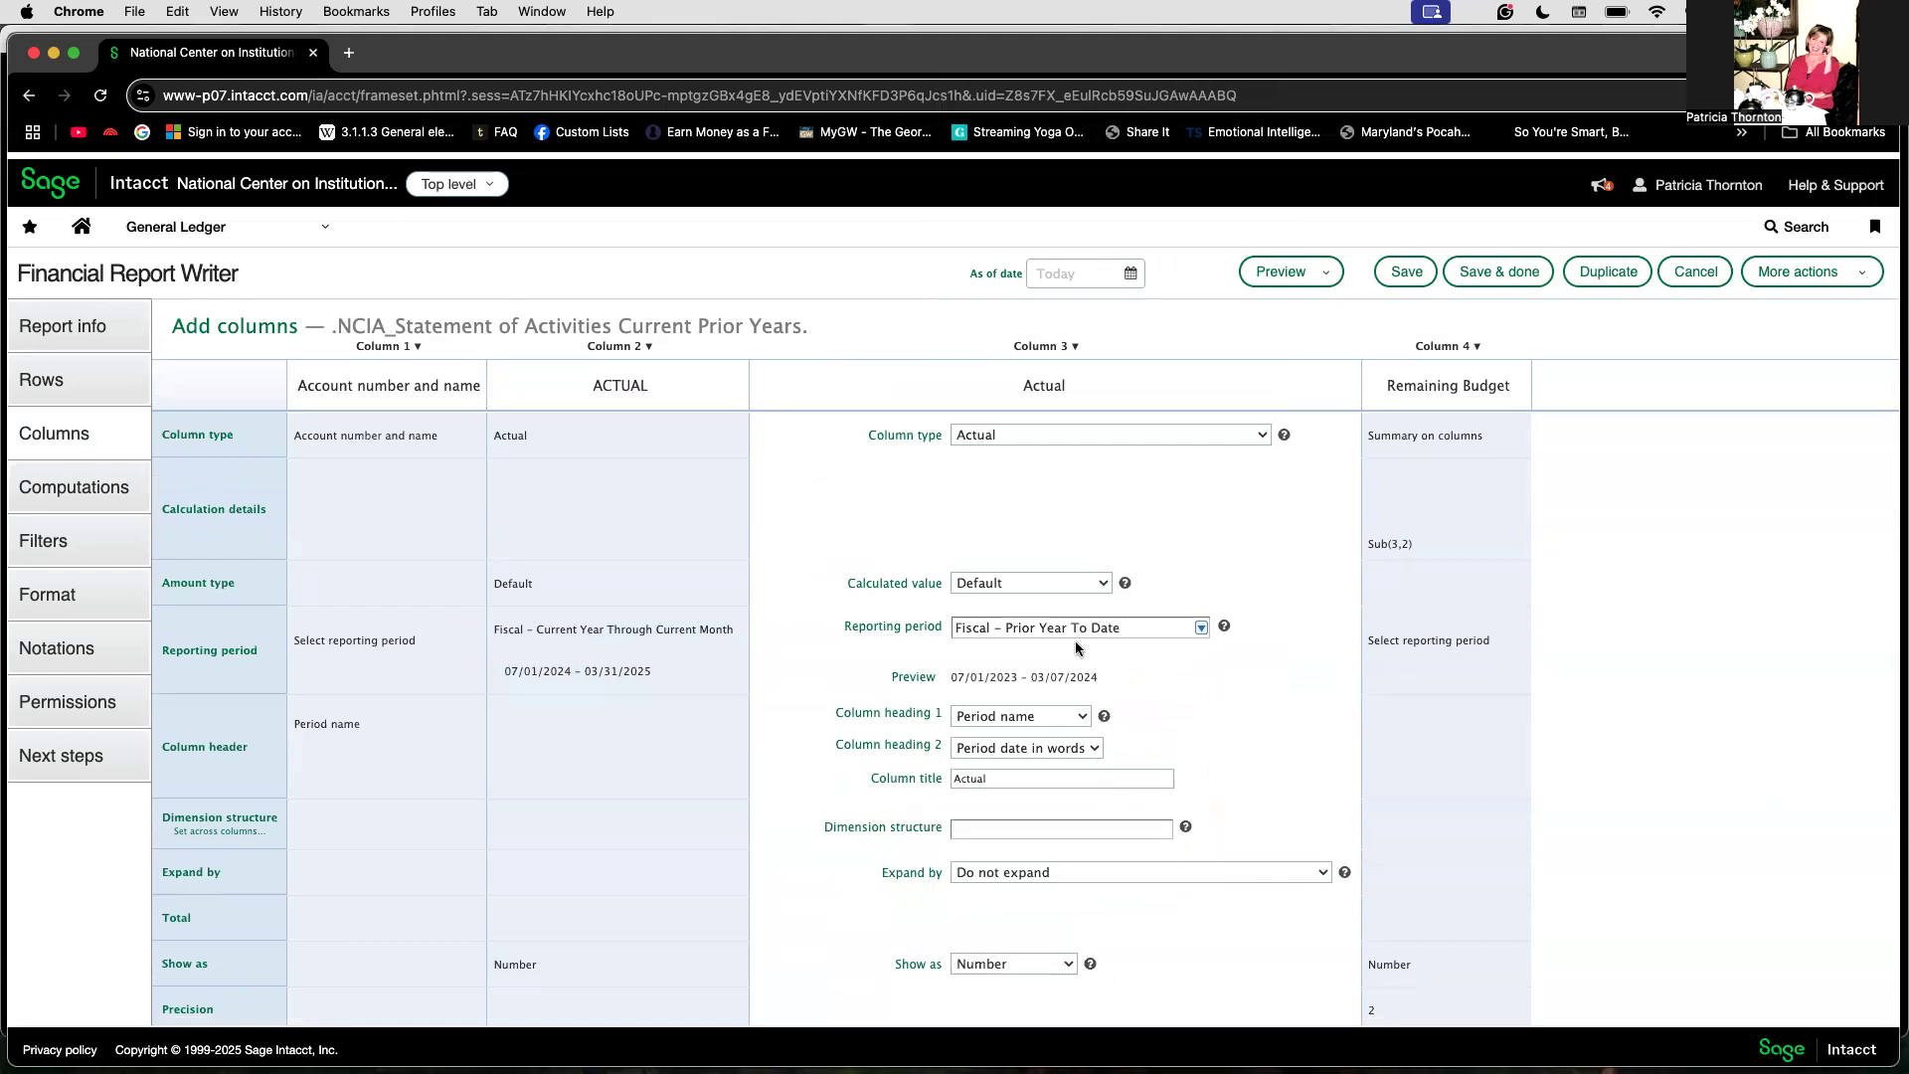
Step: Set the second column's reporting period to Fiscal - Current Year To Date
left_click(615, 640)
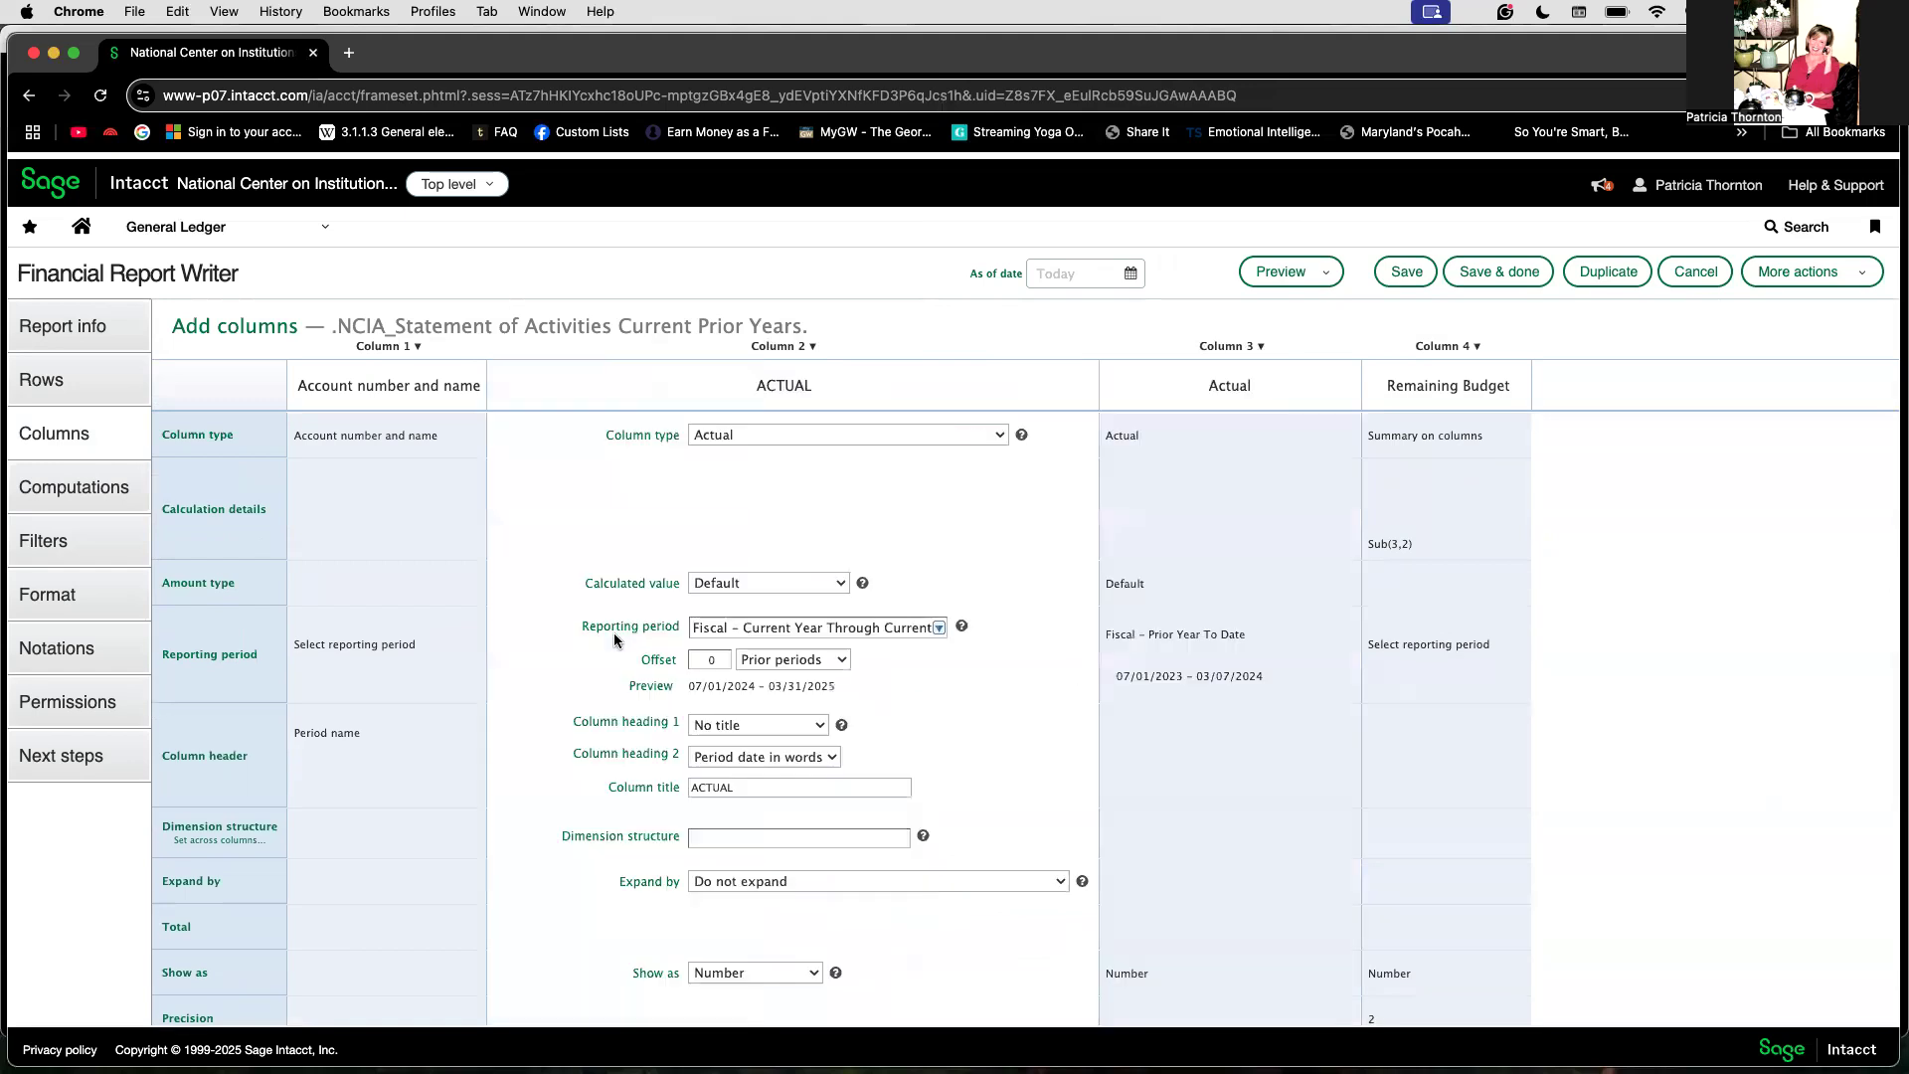
left_click(938, 628)
scroll(863, 772, "down", 10)
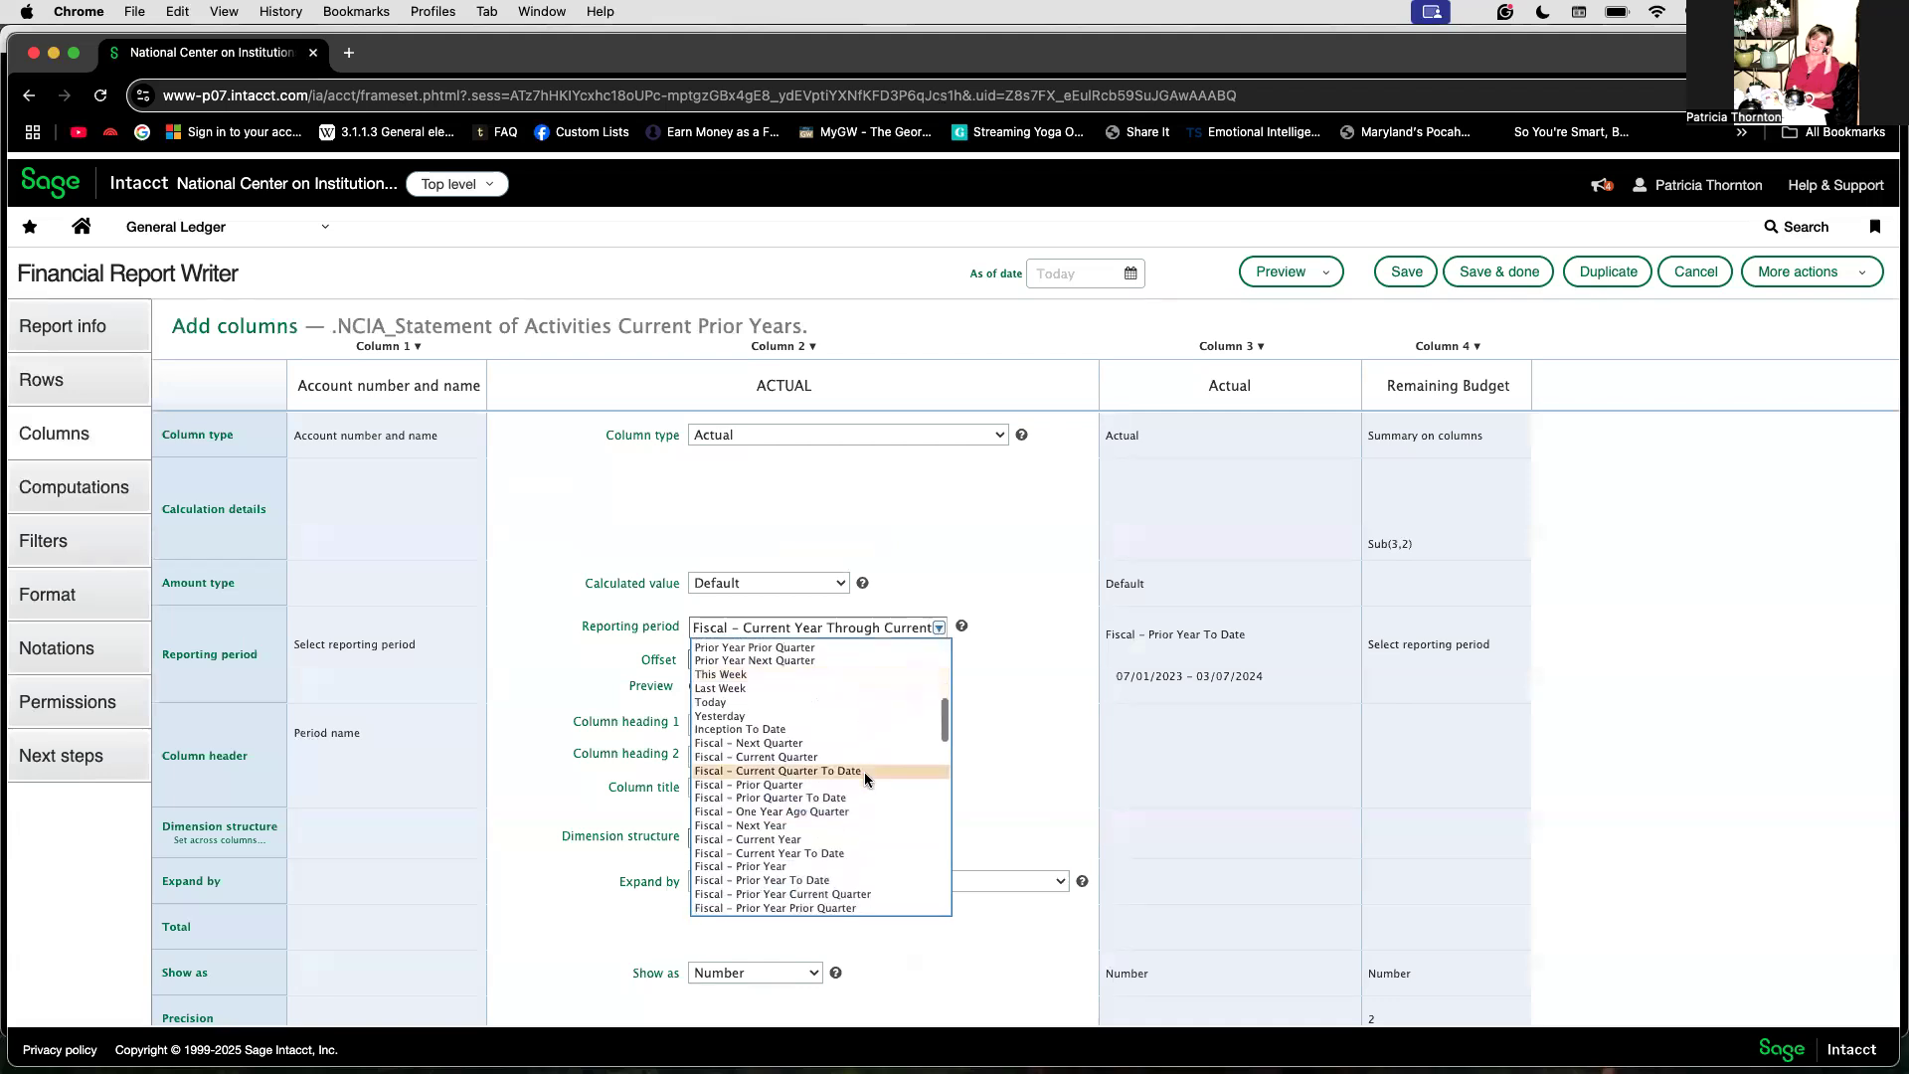
scroll(863, 772, "down", 3)
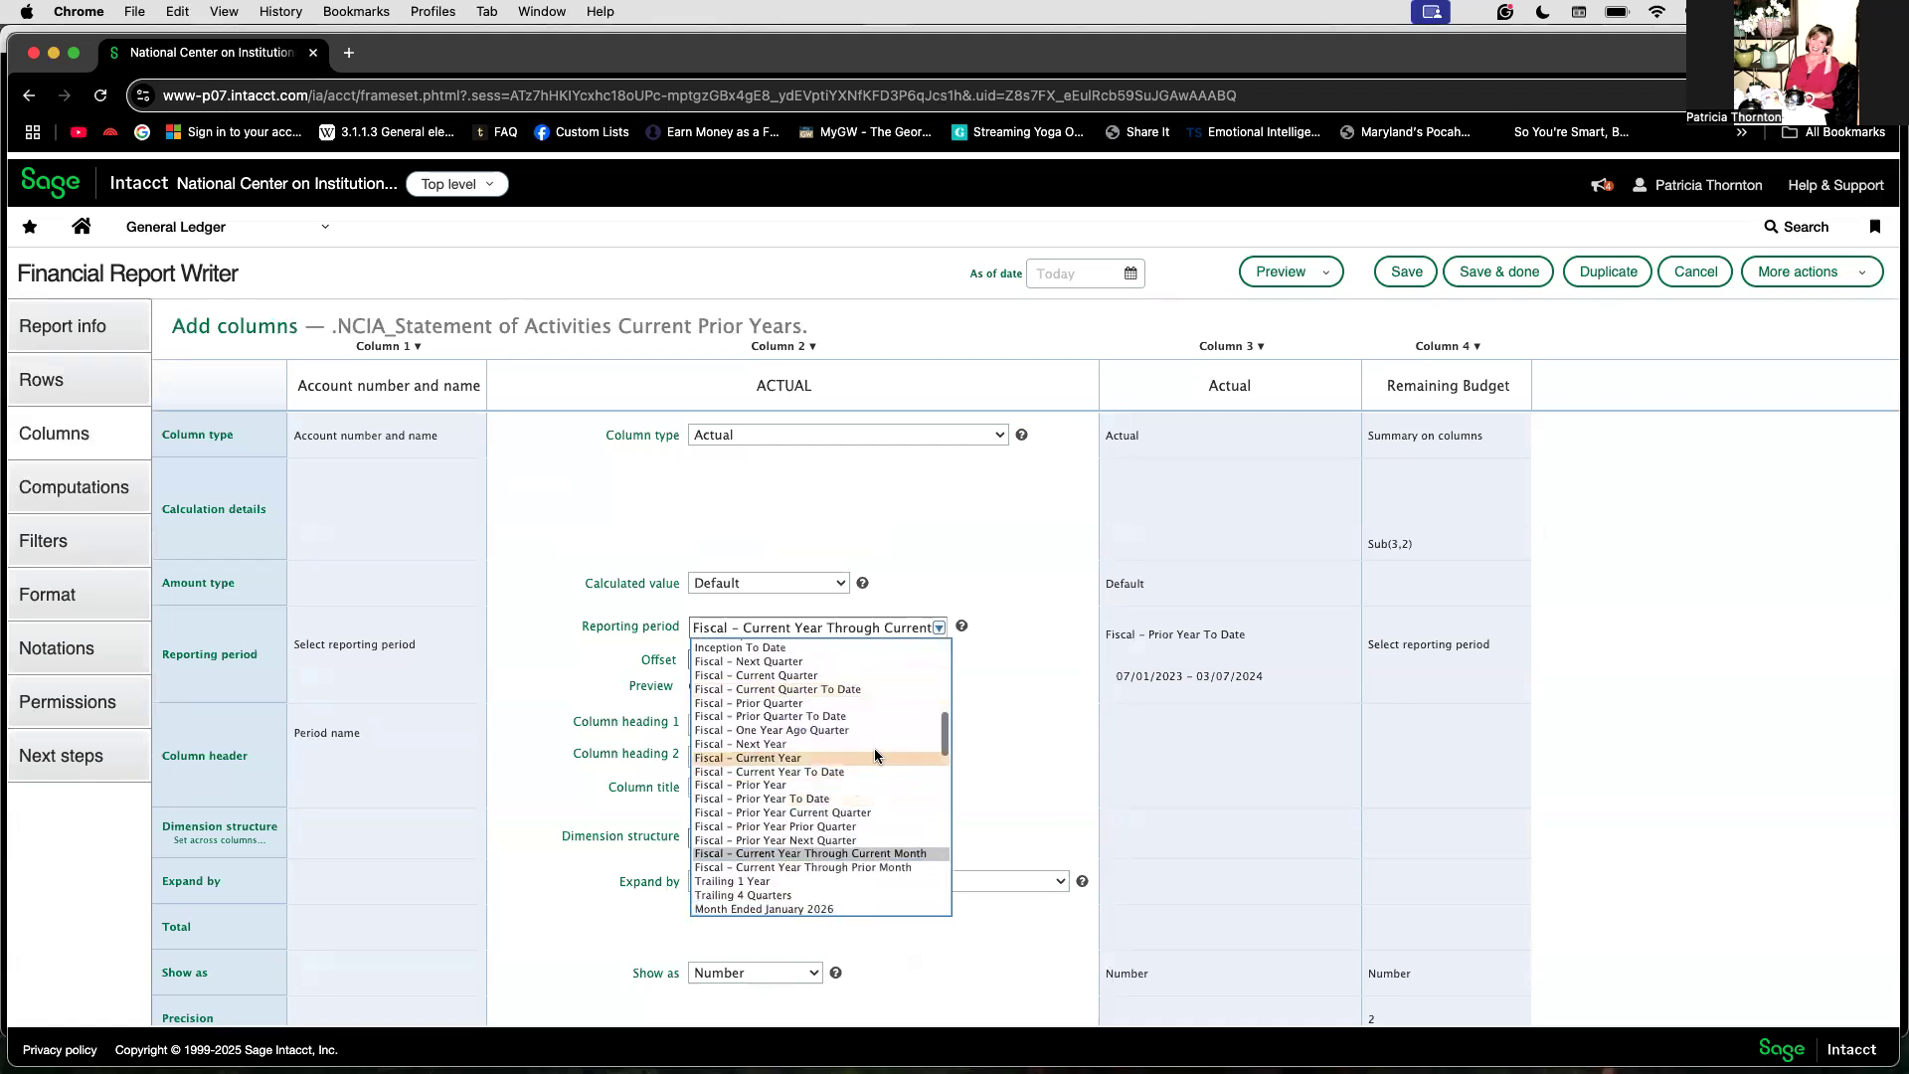
left_click(868, 773)
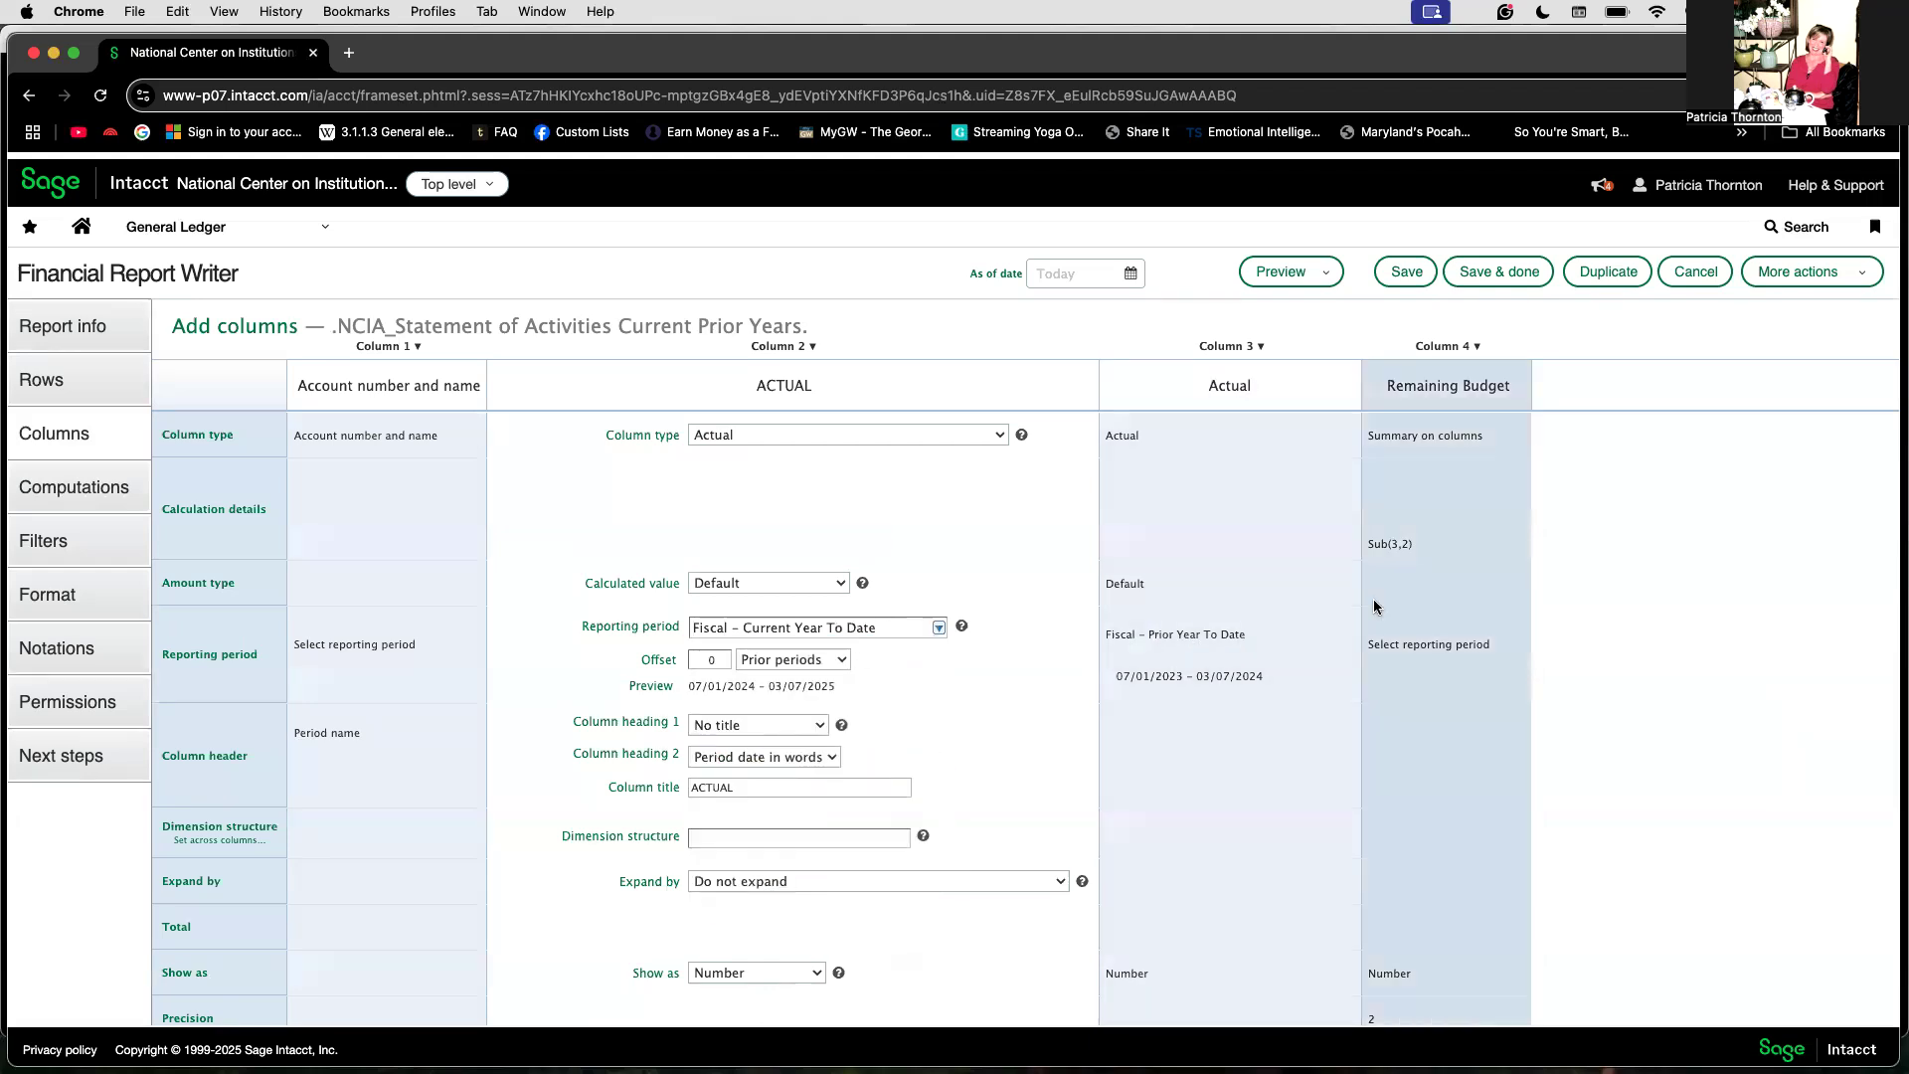
Step: Rename the fourth column's title to Difference and save the report definition
left_click(1404, 587)
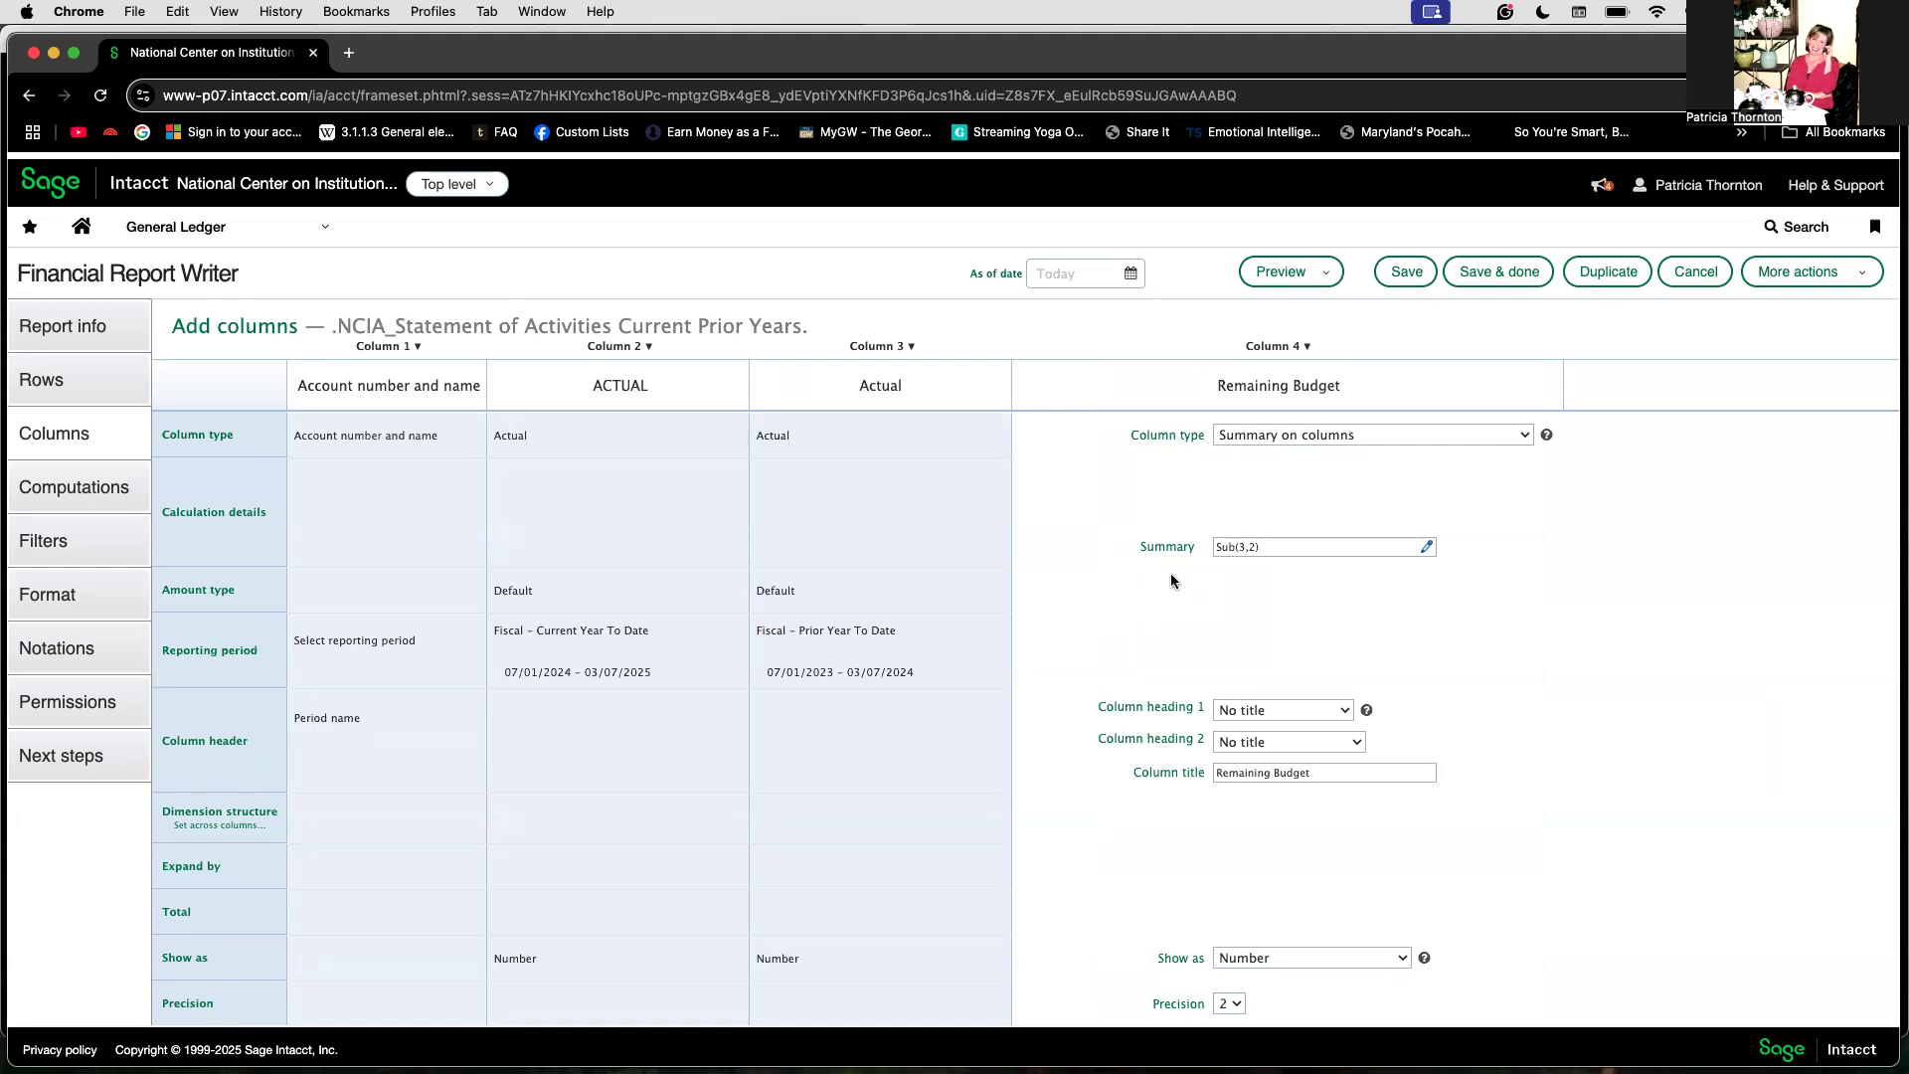
scroll(1125, 930, "down", 1)
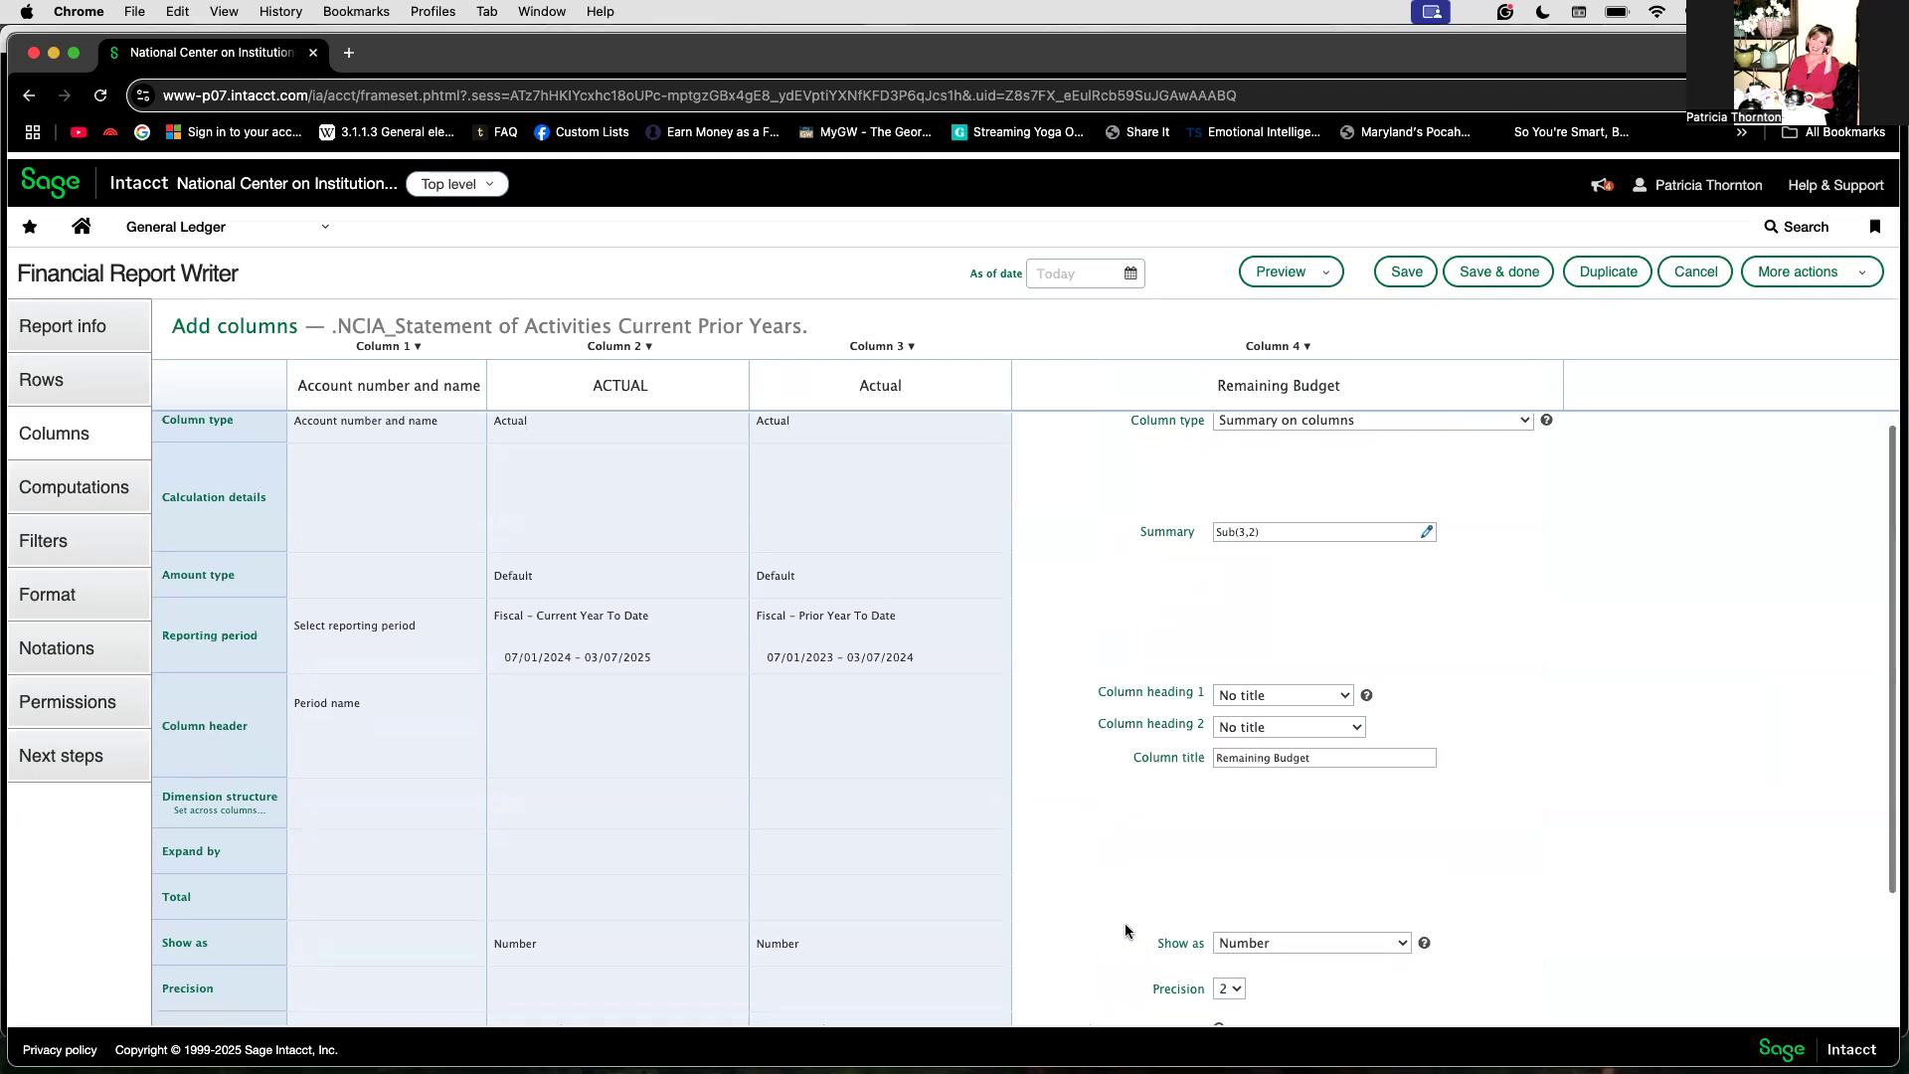
left_click_drag(1321, 761, 1185, 753)
type("Difference")
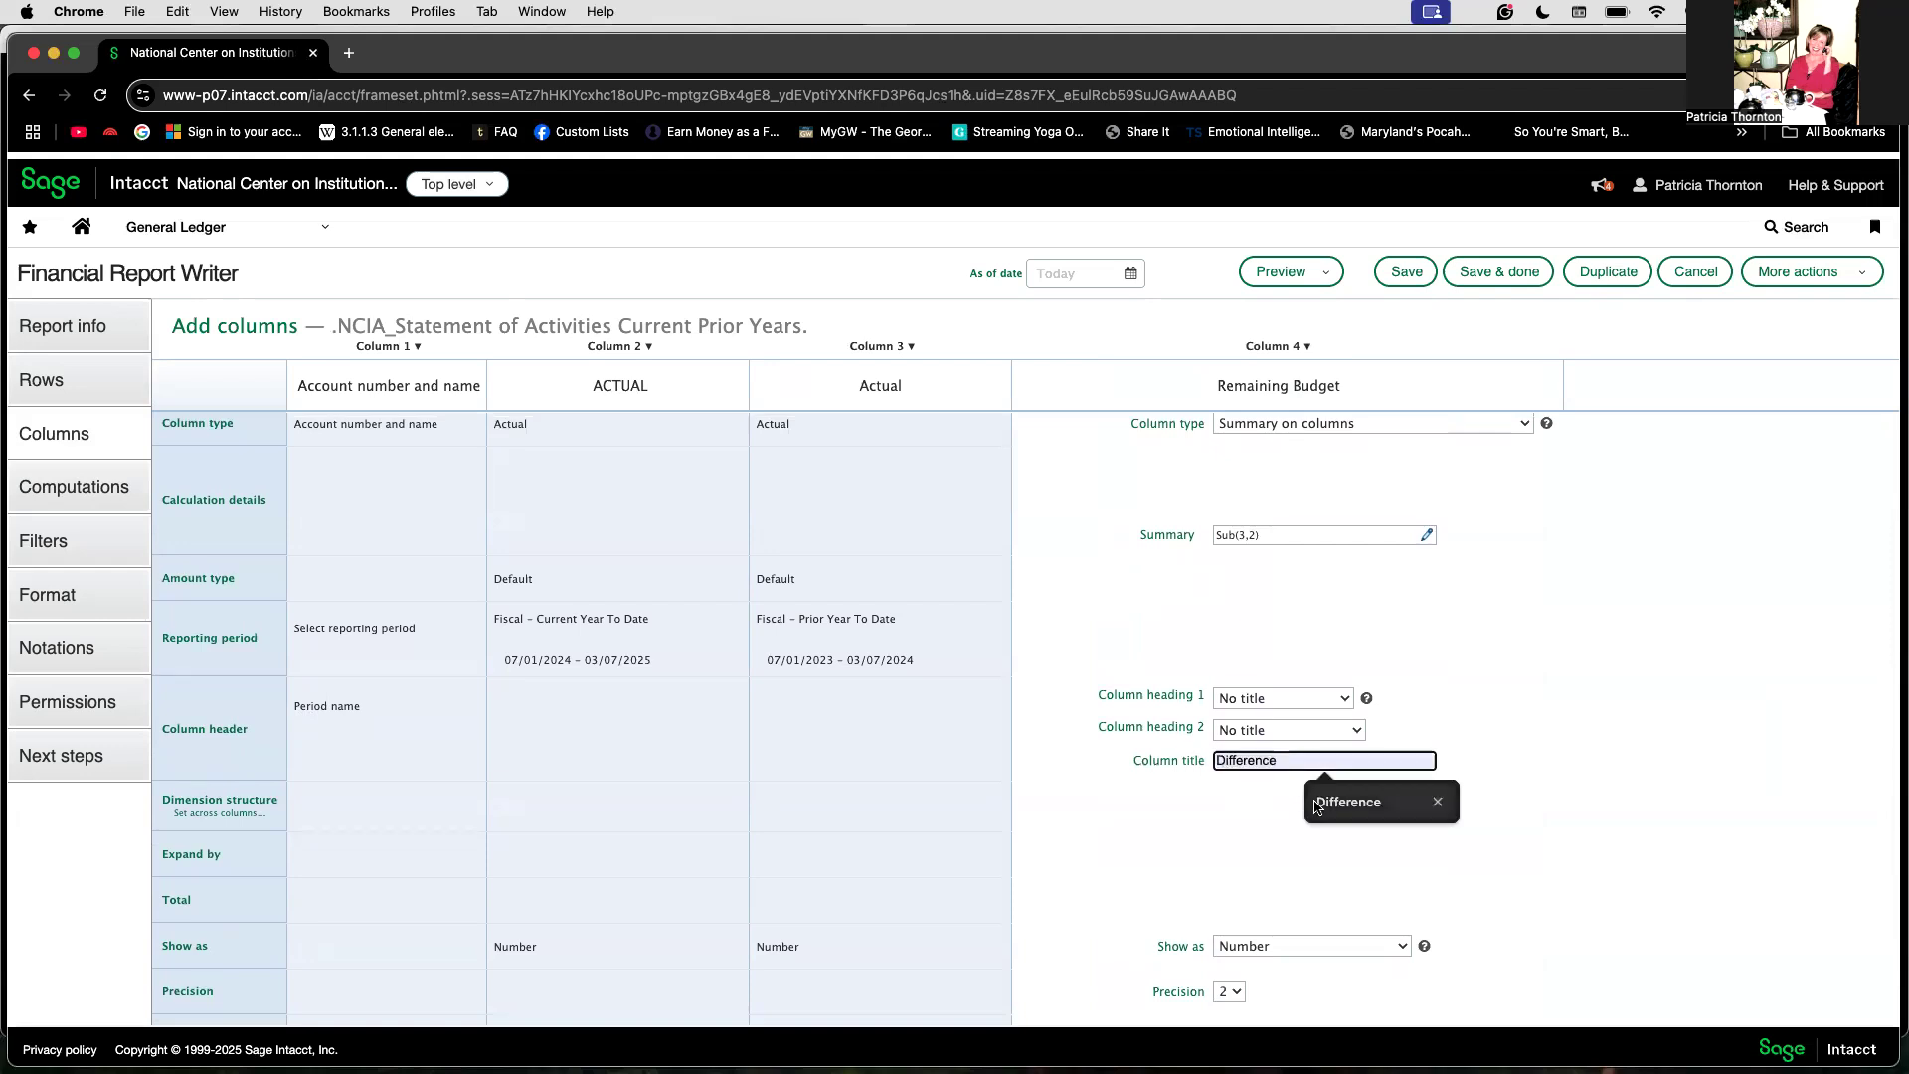
left_click(1315, 801)
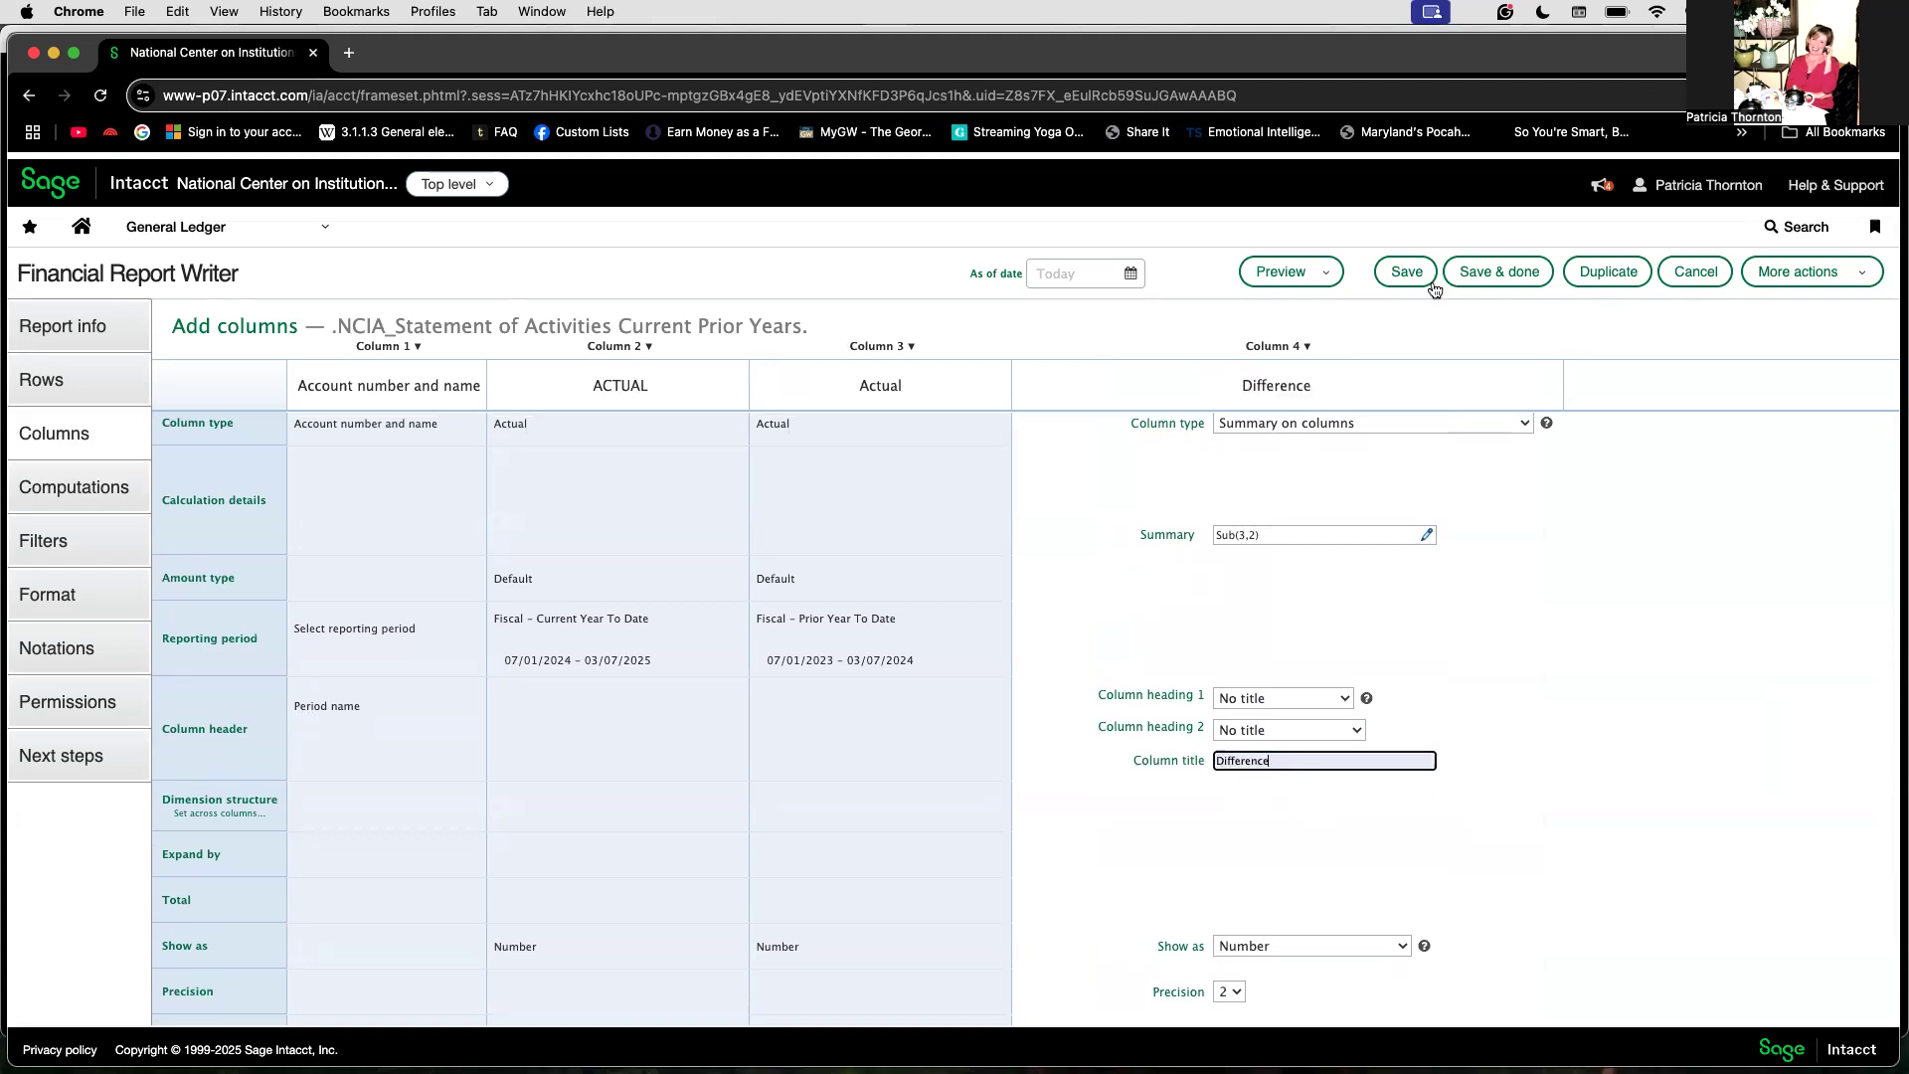
left_click(1501, 273)
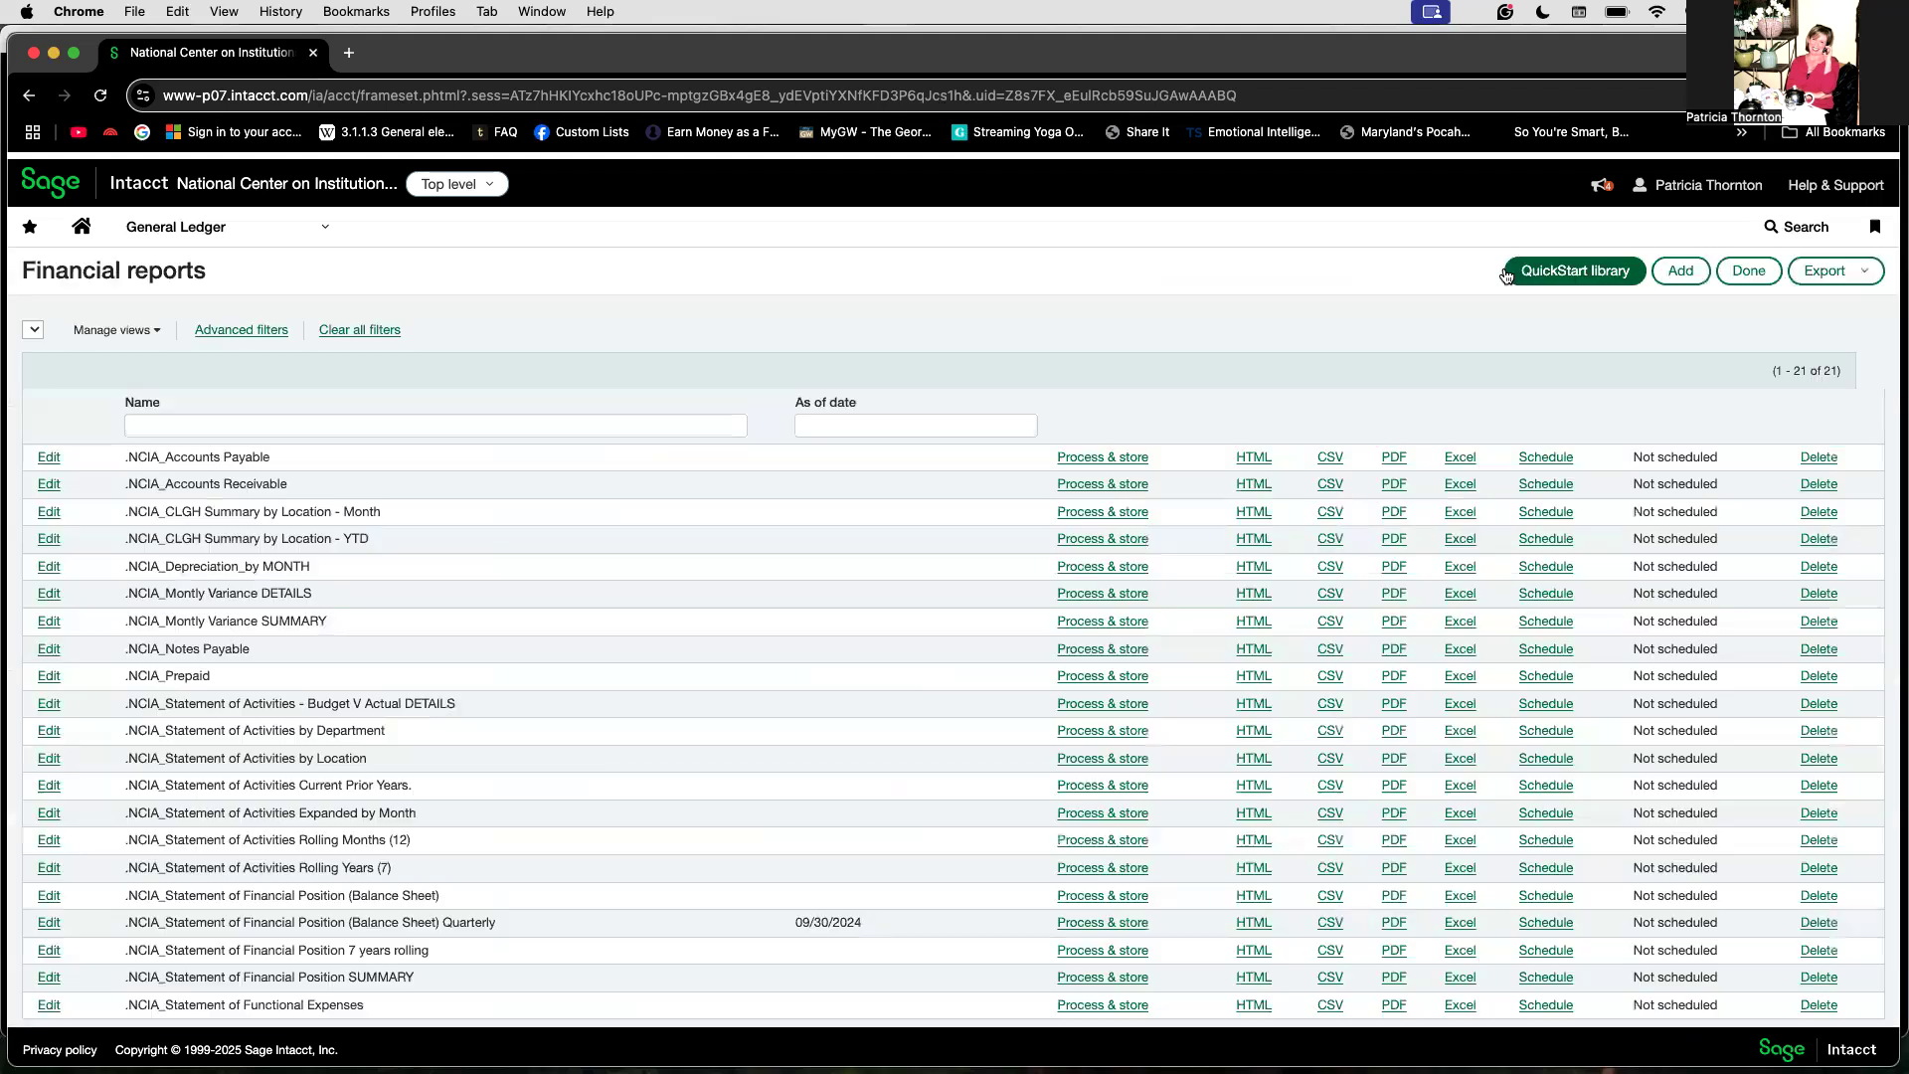
Step: Open the Statement of Activities dashboard view 01. SOA Current Prior Year
left_click(298, 224)
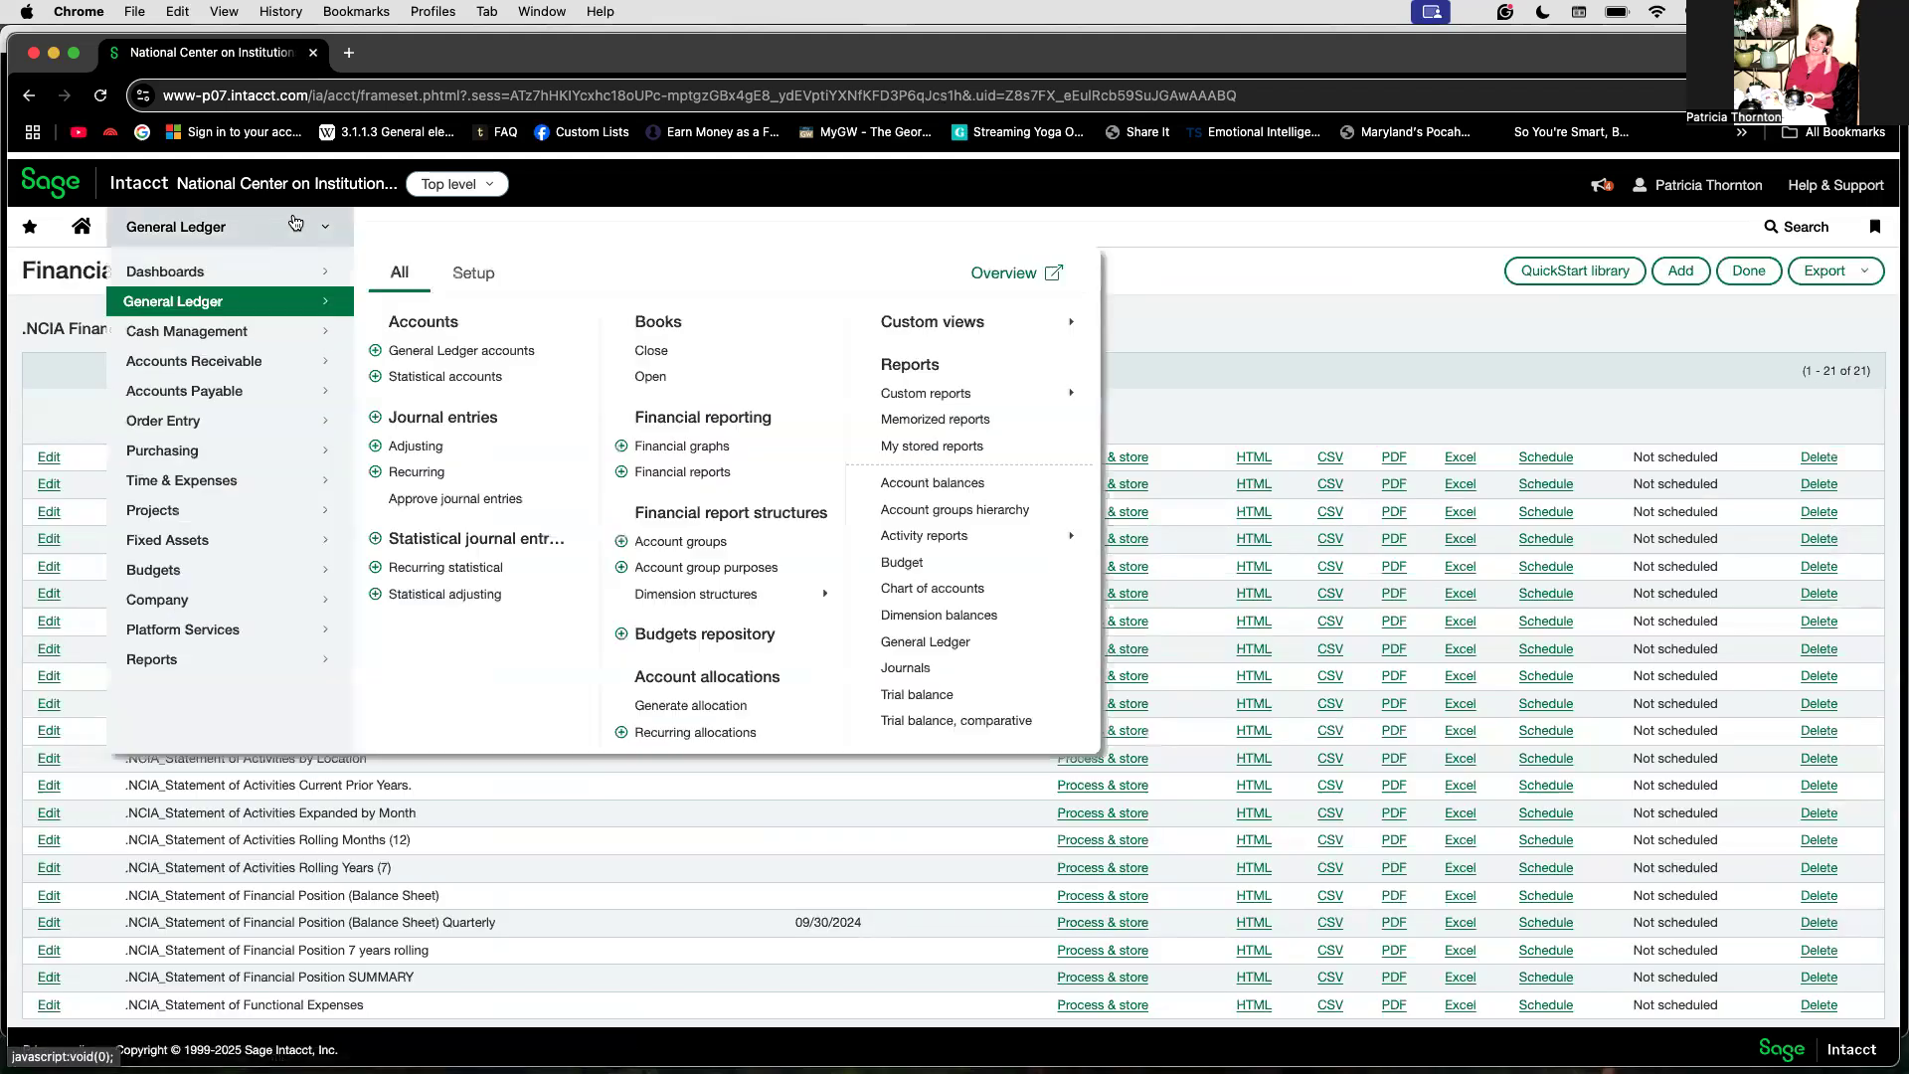
left_click(280, 275)
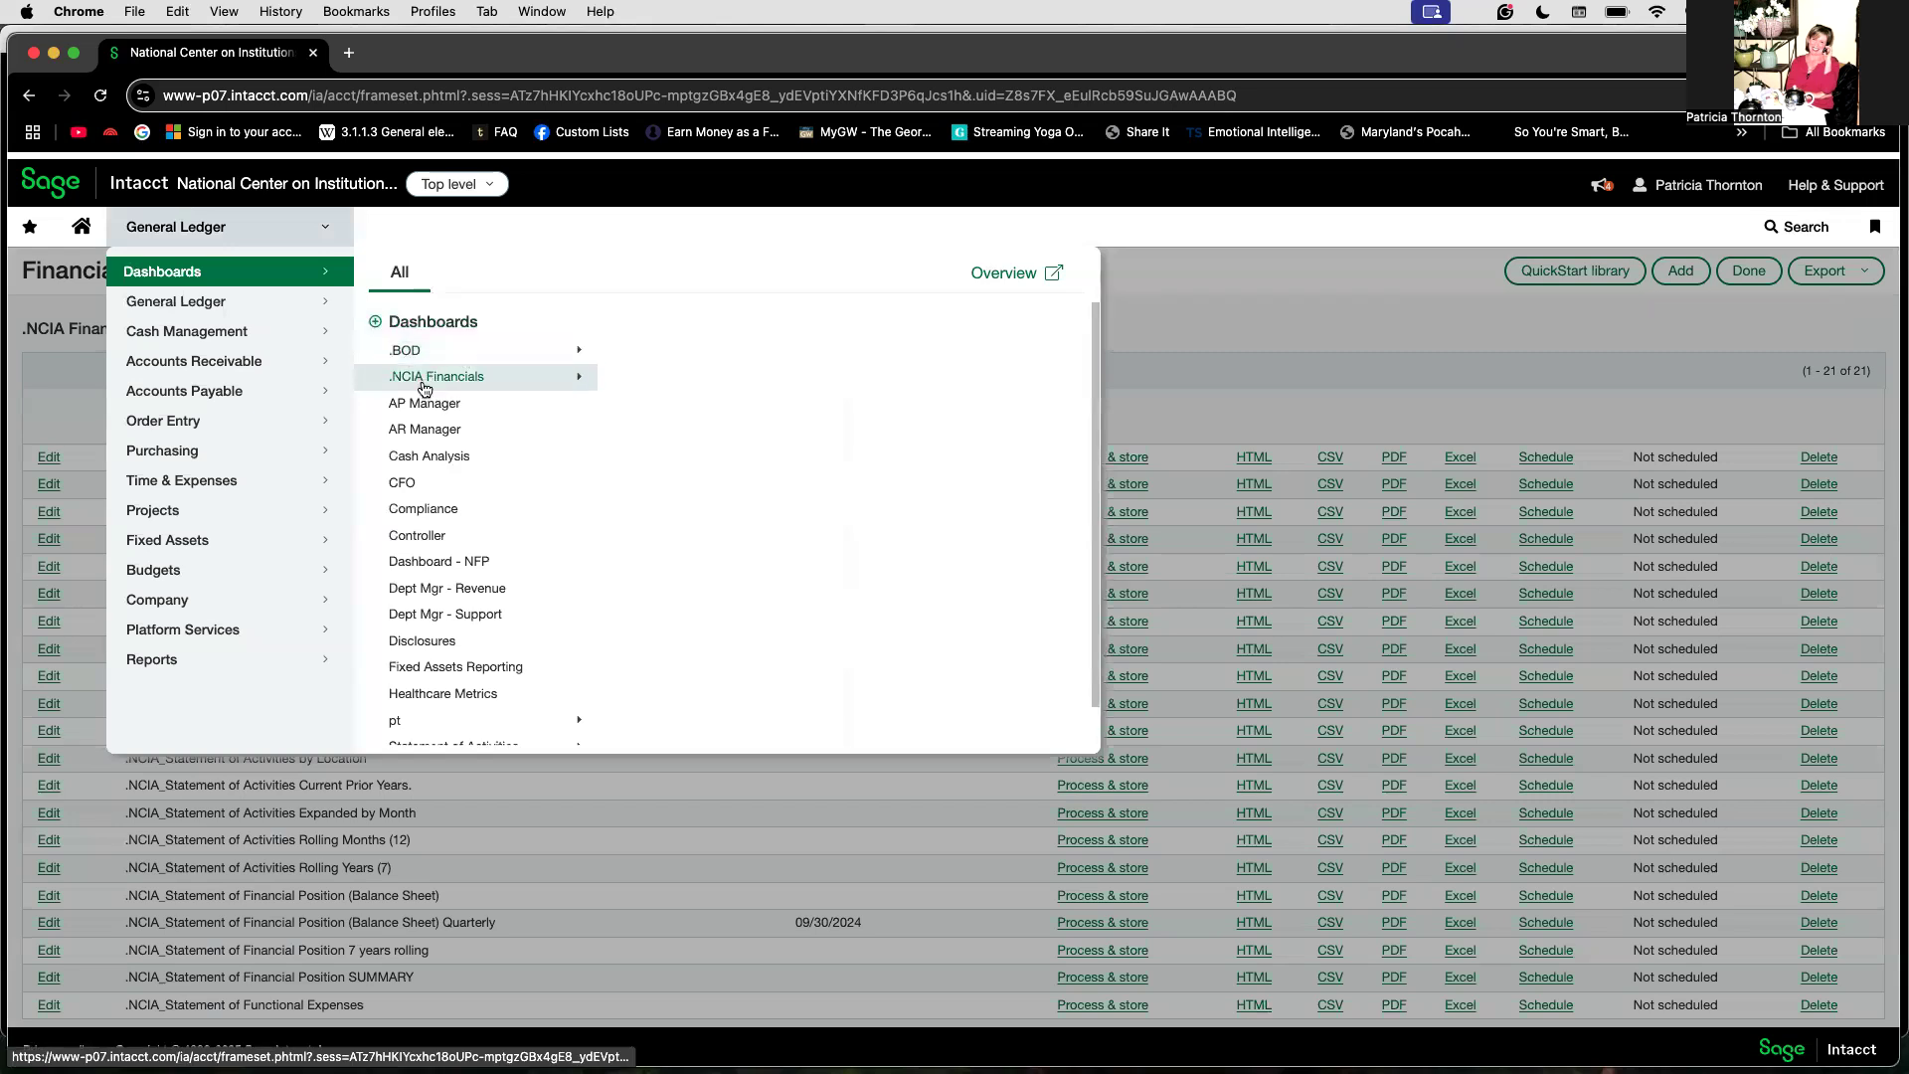
scroll(450, 649, "down", 1)
mouse_move(452, 708)
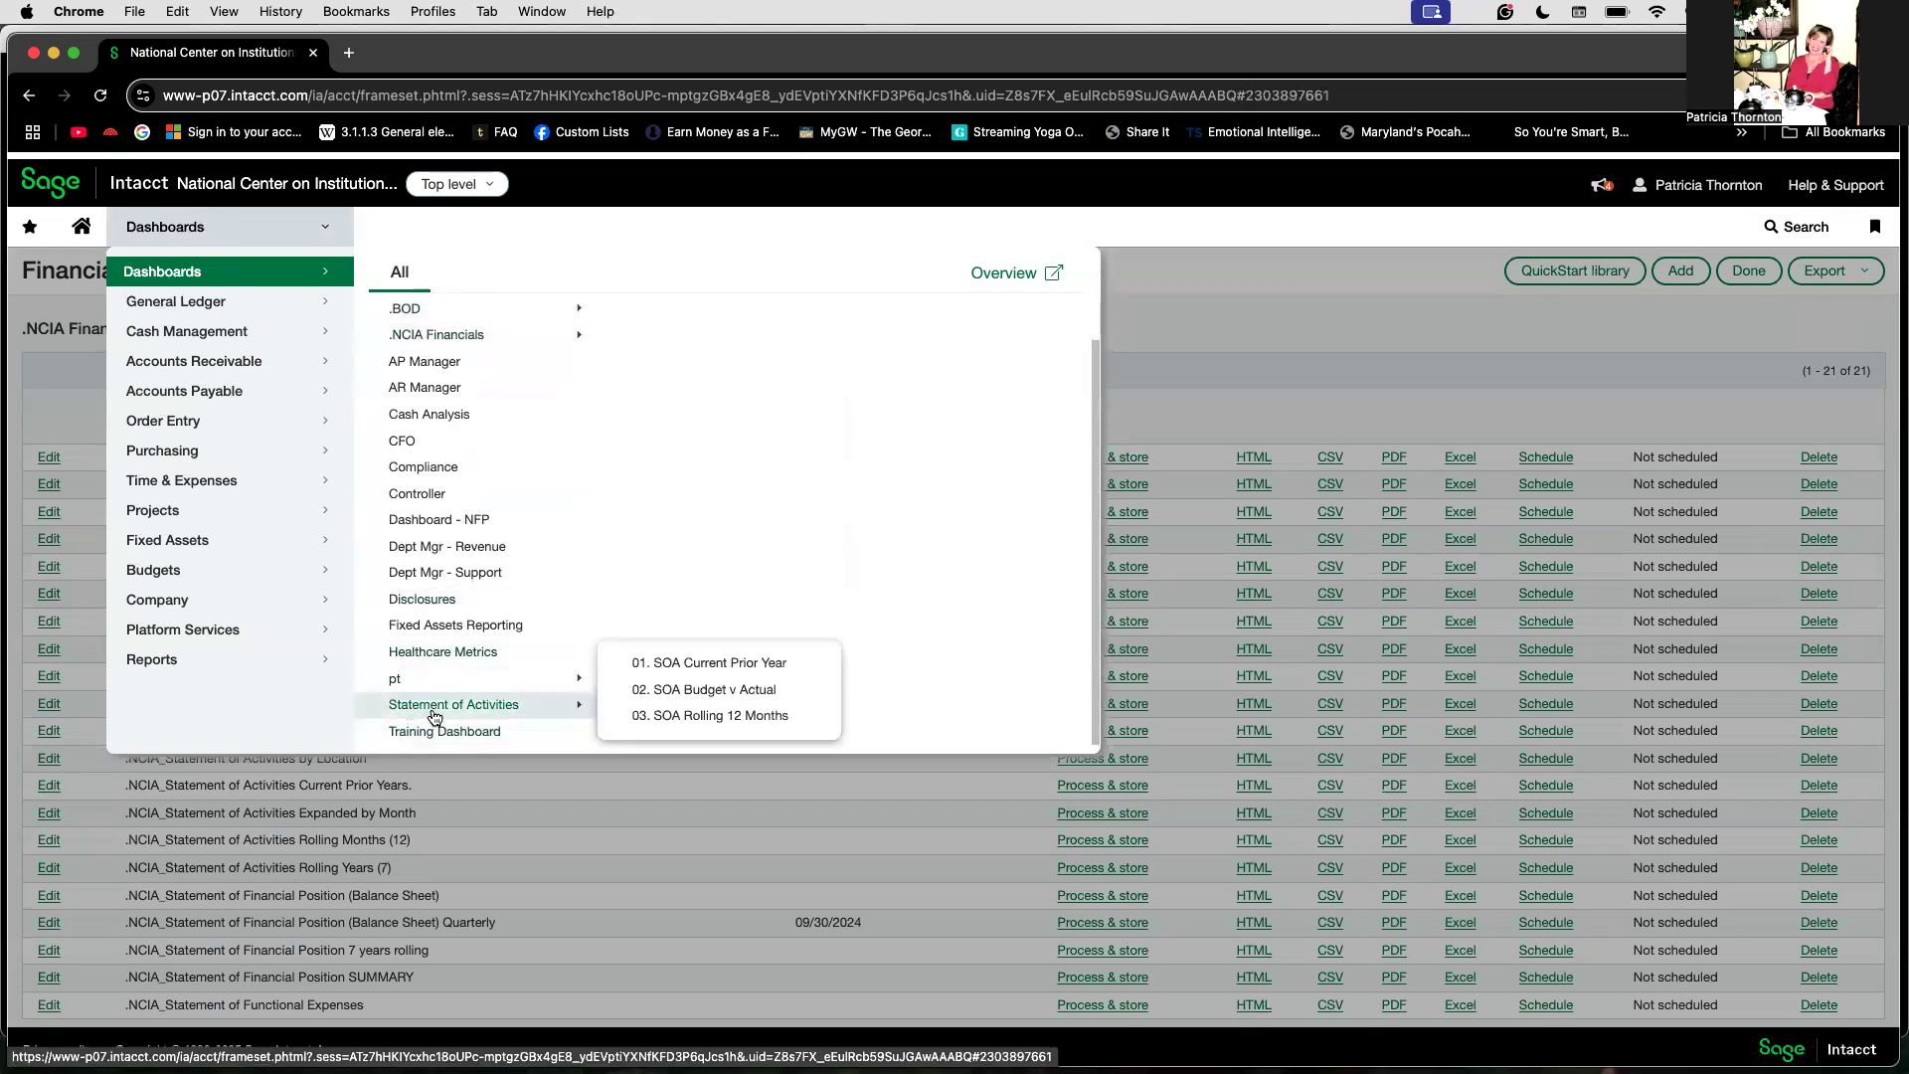
left_click(753, 663)
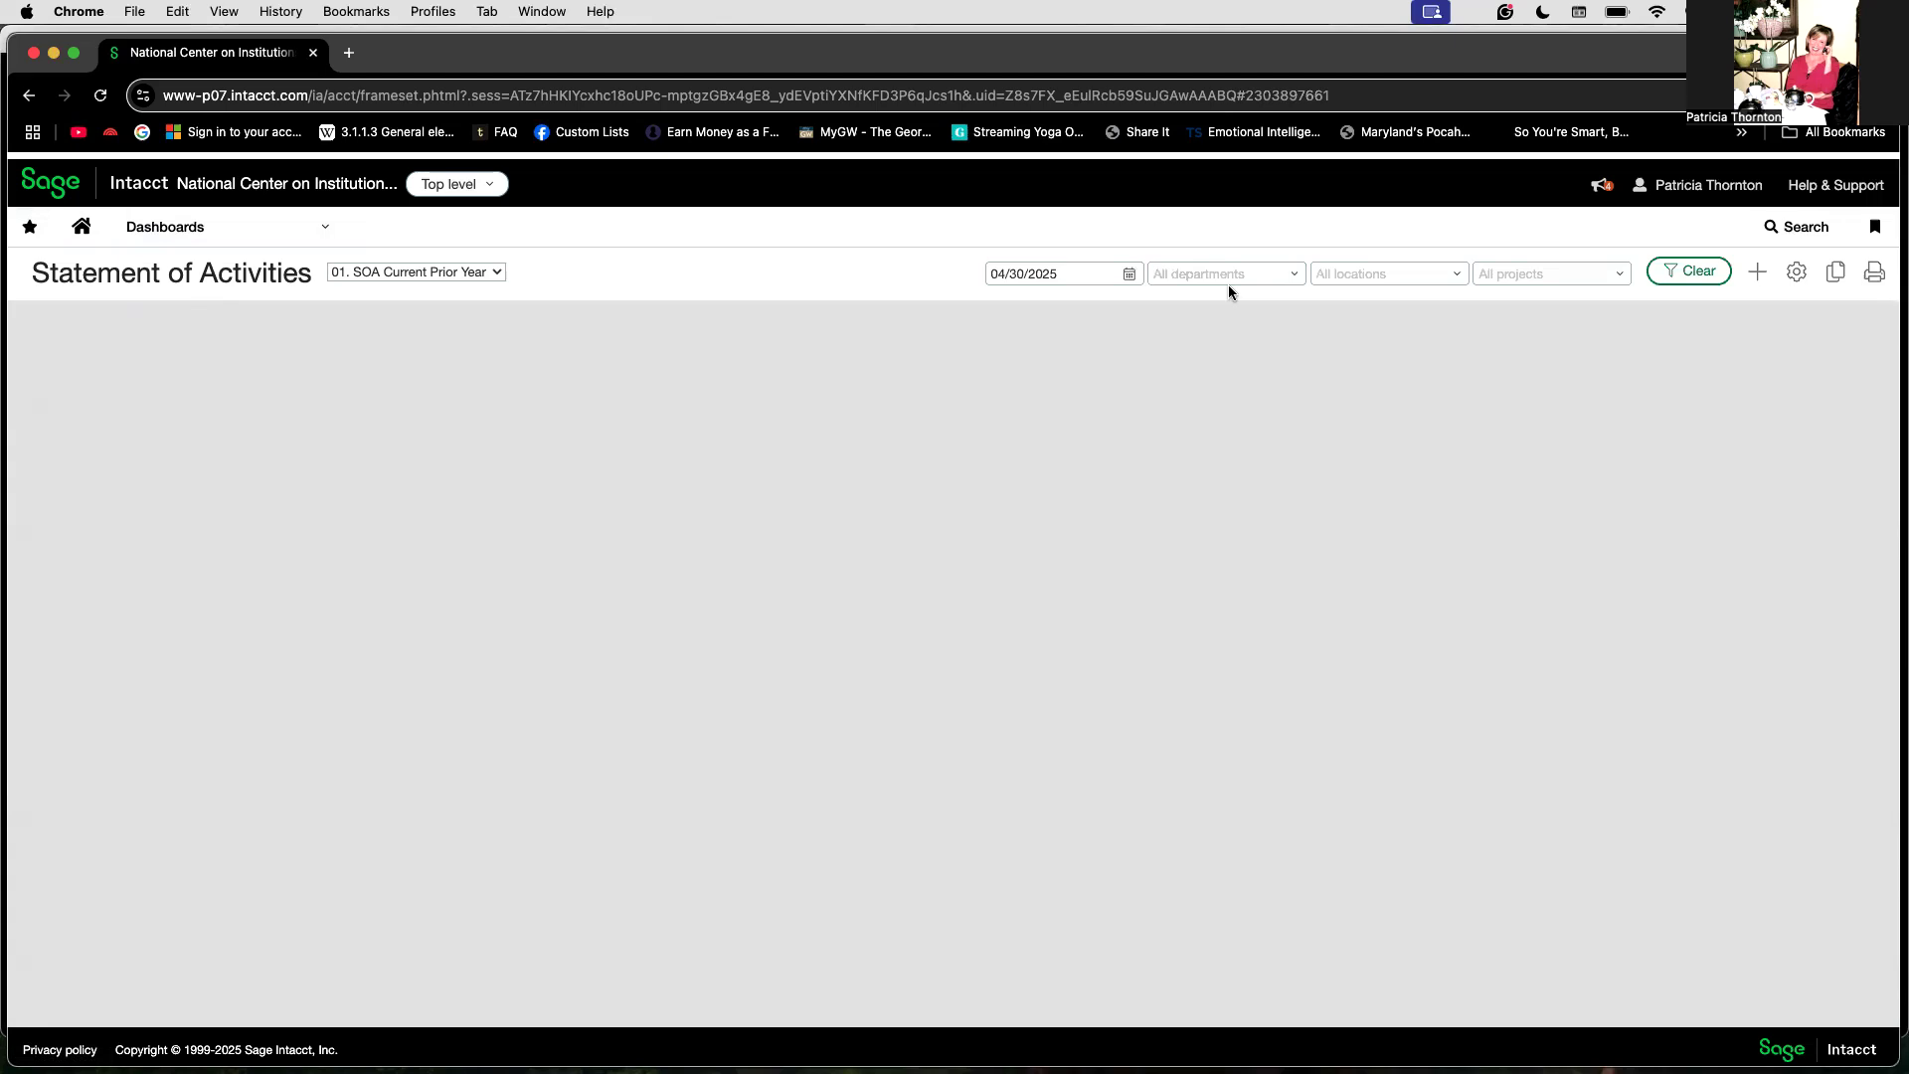
Step: Add a Report component to the dashboard using the .NCIA_Statement of Activities Current Prior Years. financial report
left_click(1758, 277)
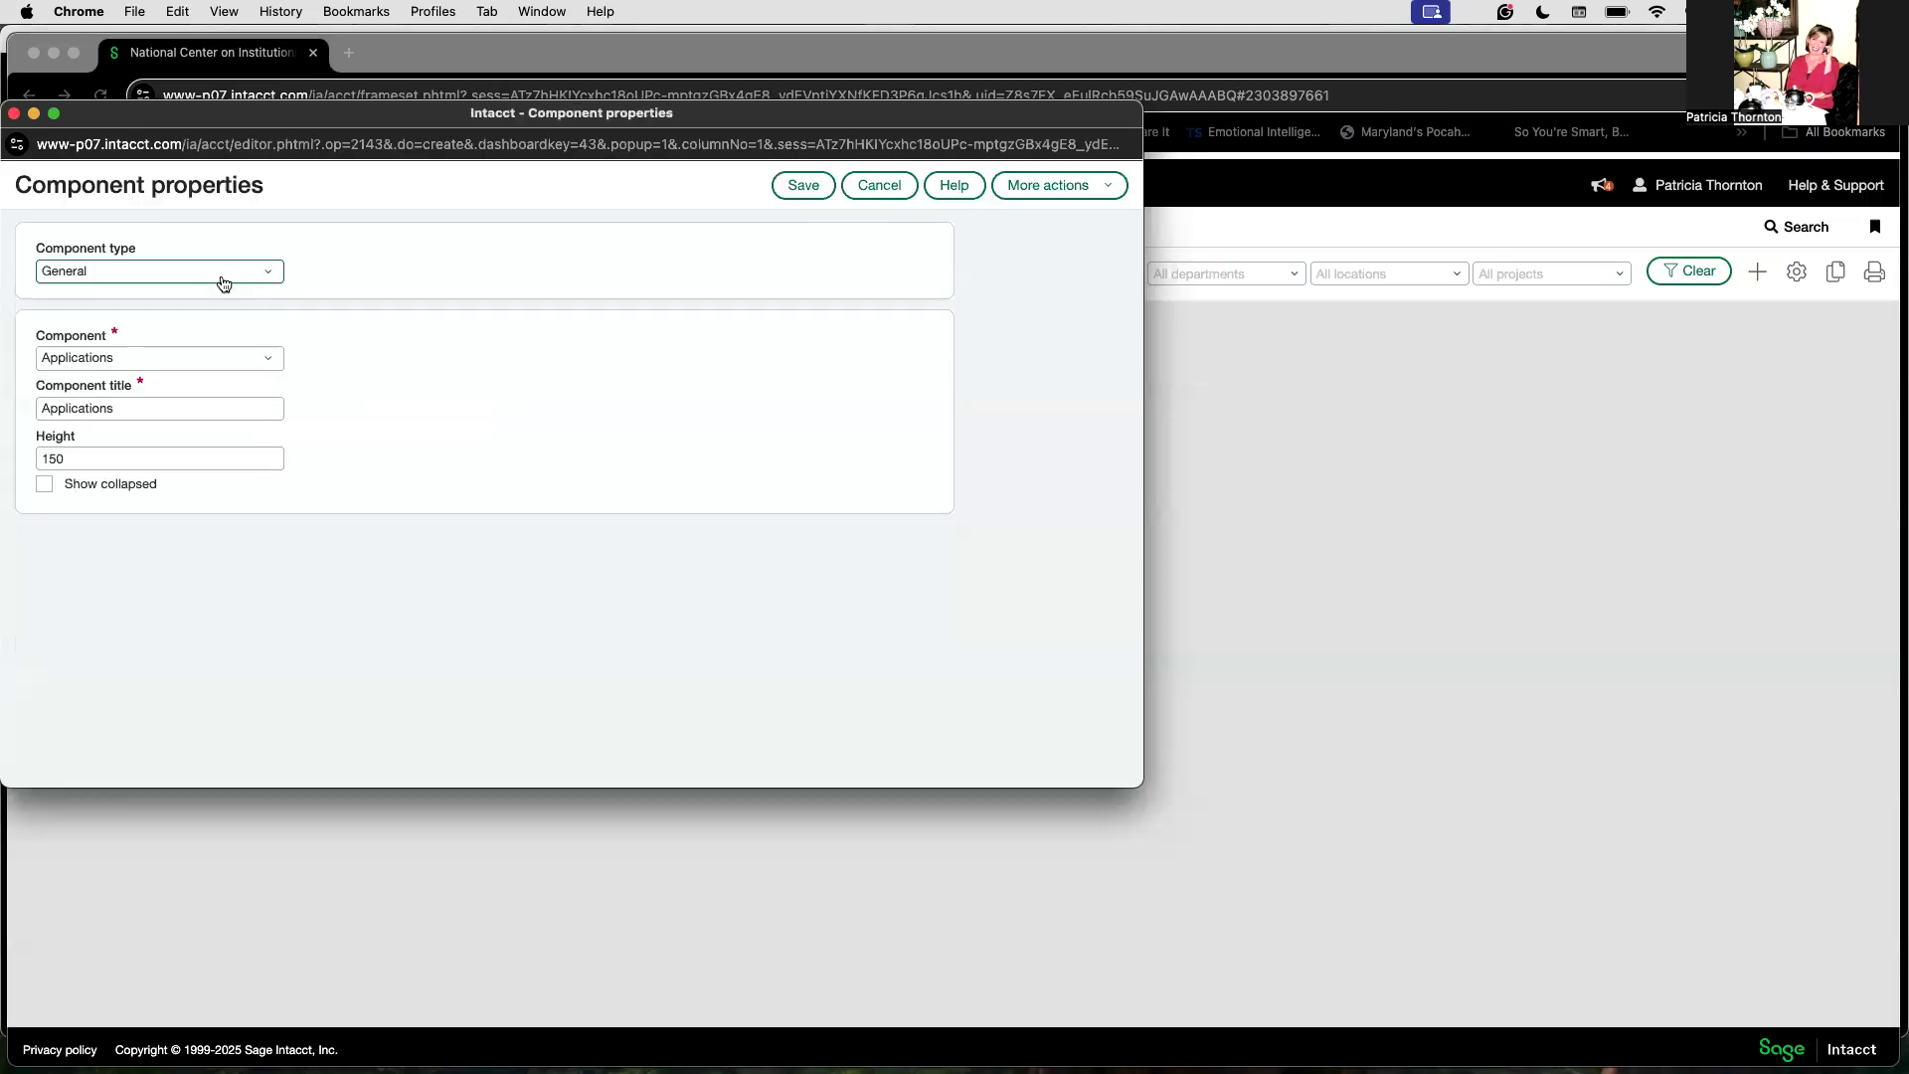
left_click(224, 284)
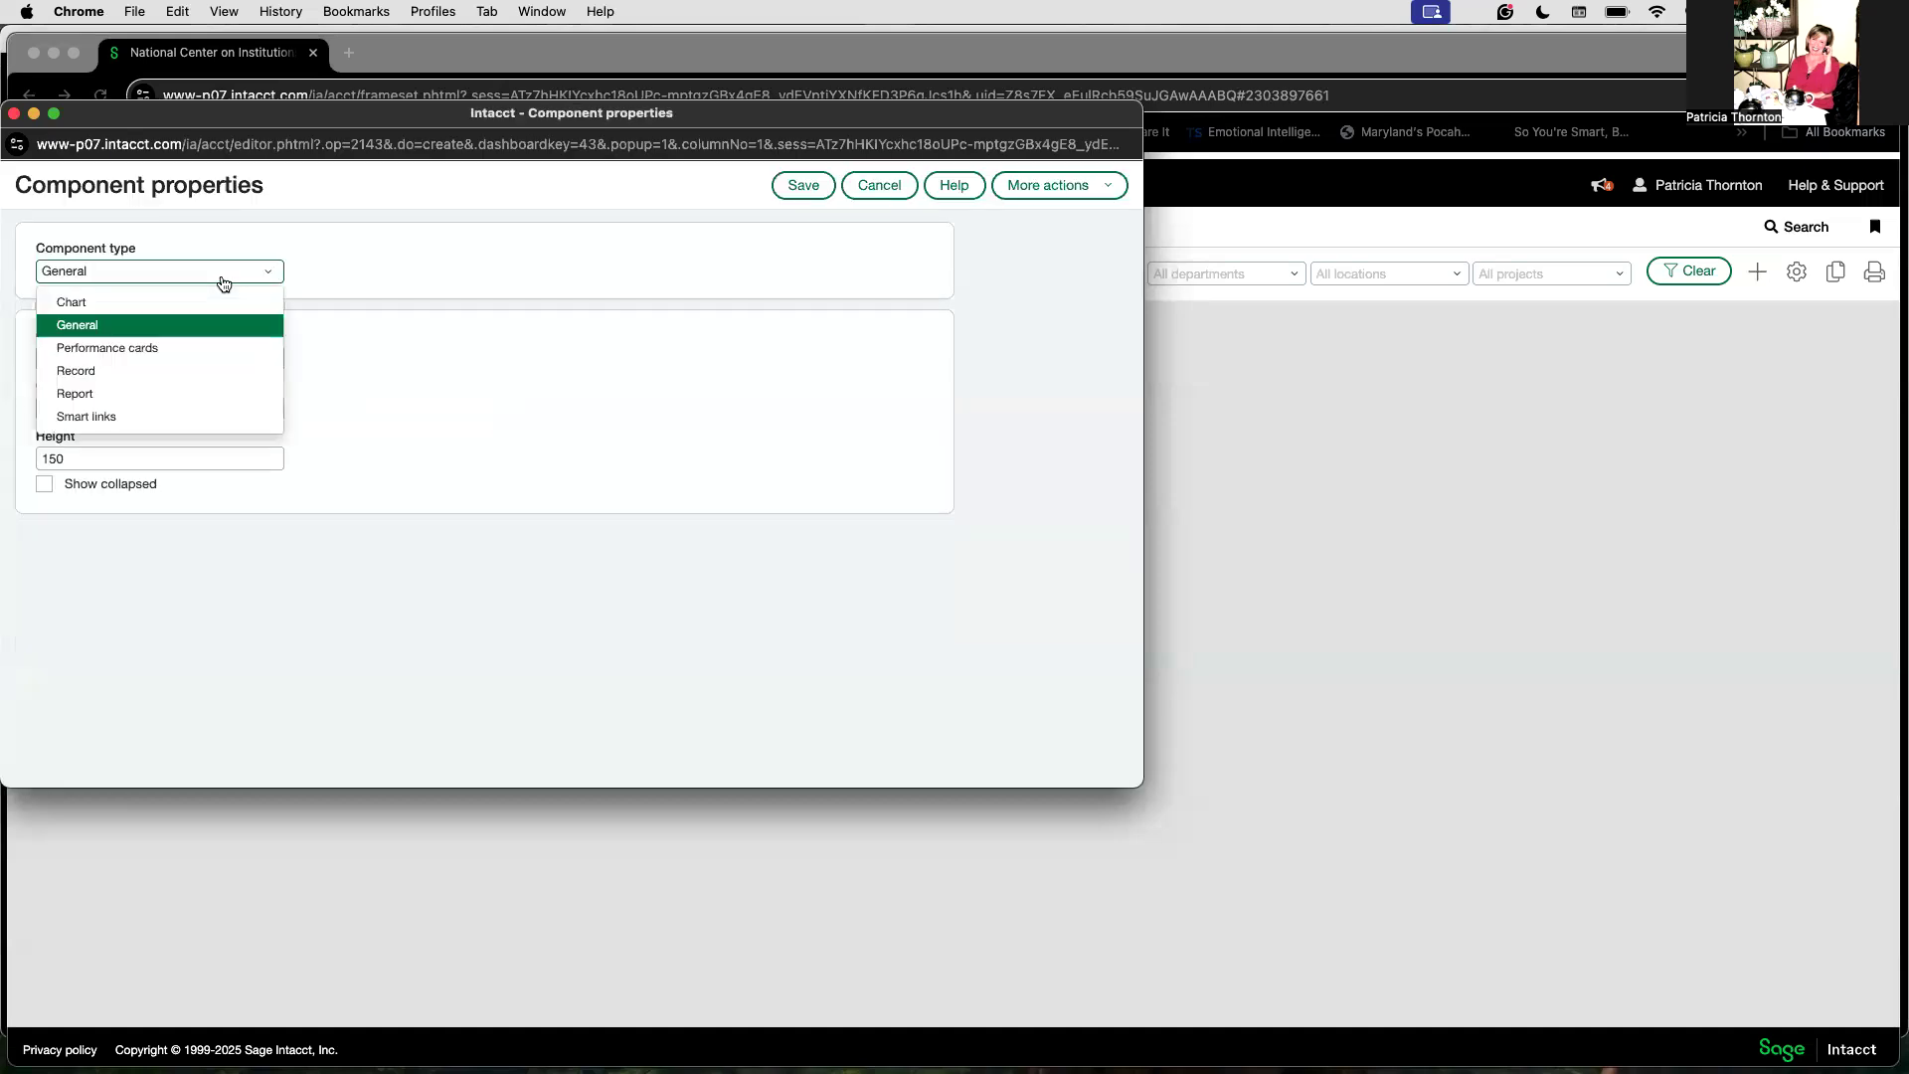
left_click(141, 390)
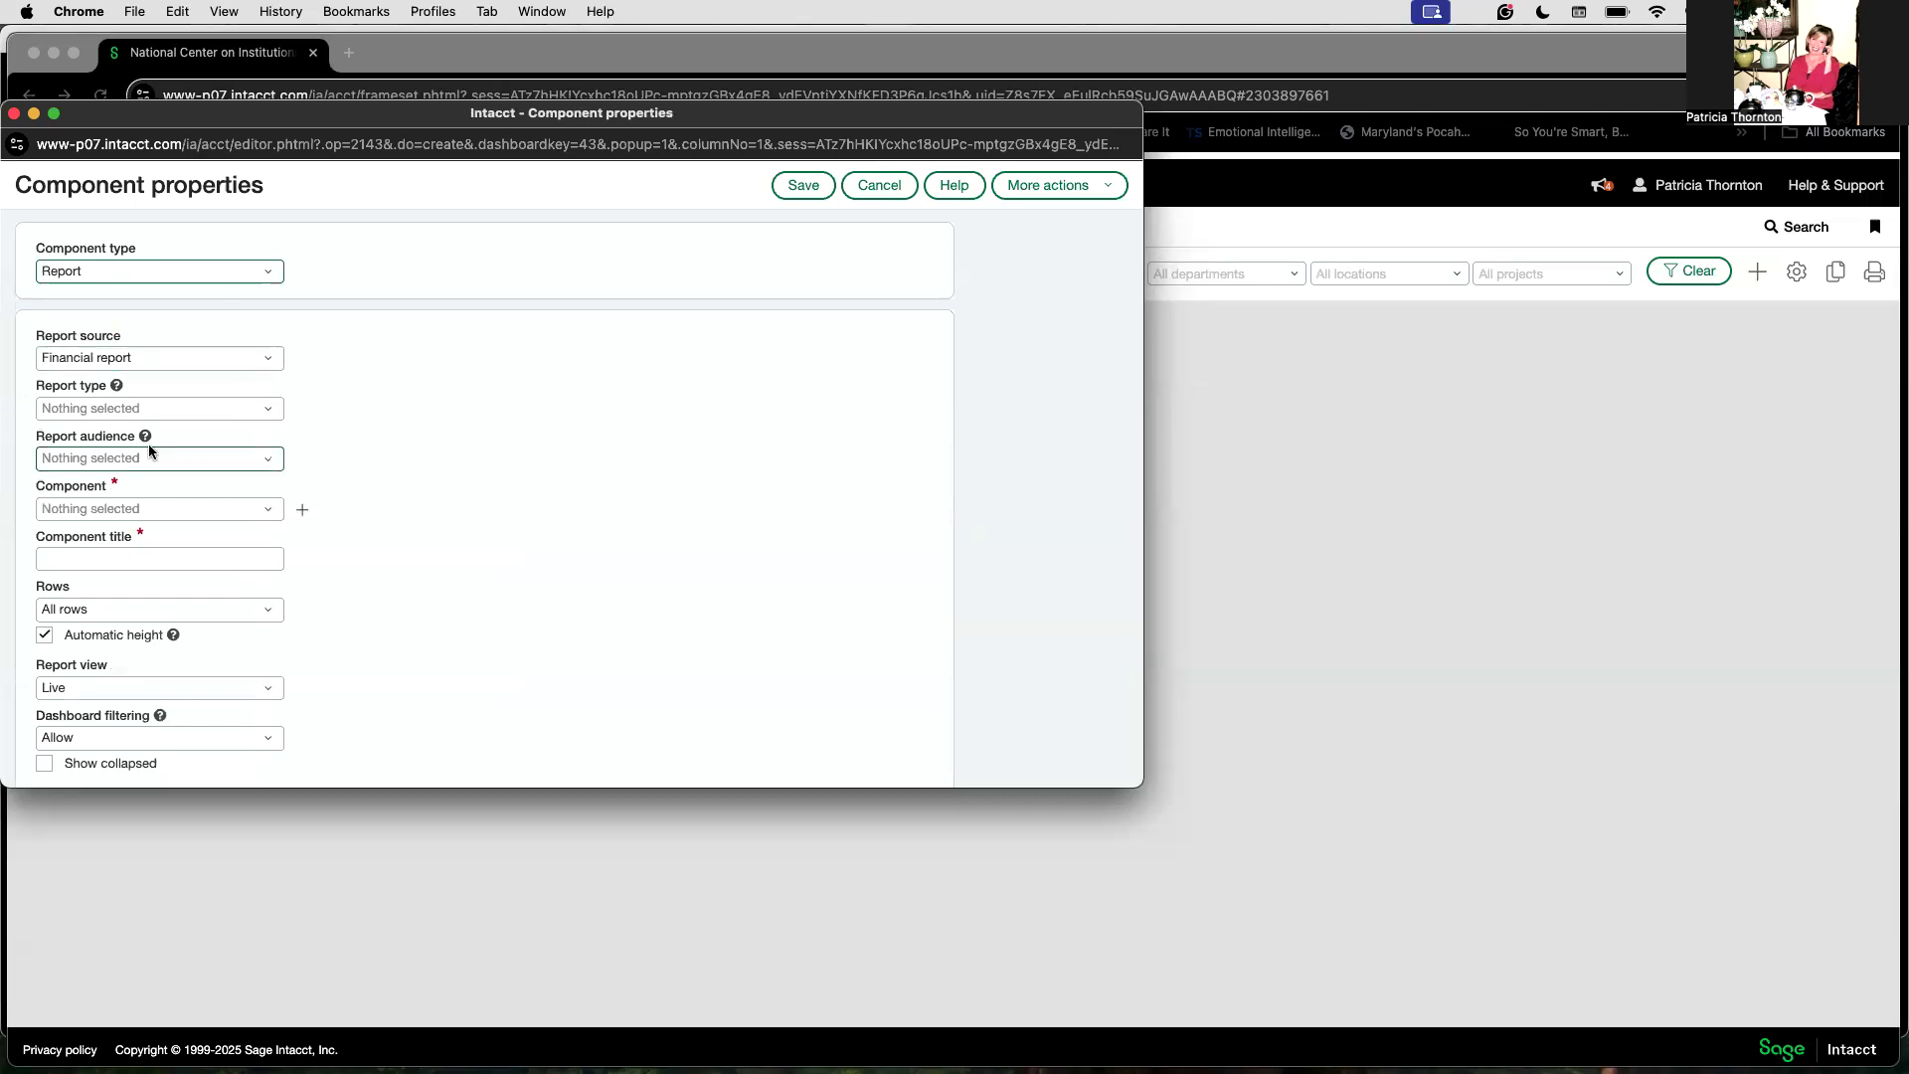
left_click(151, 509)
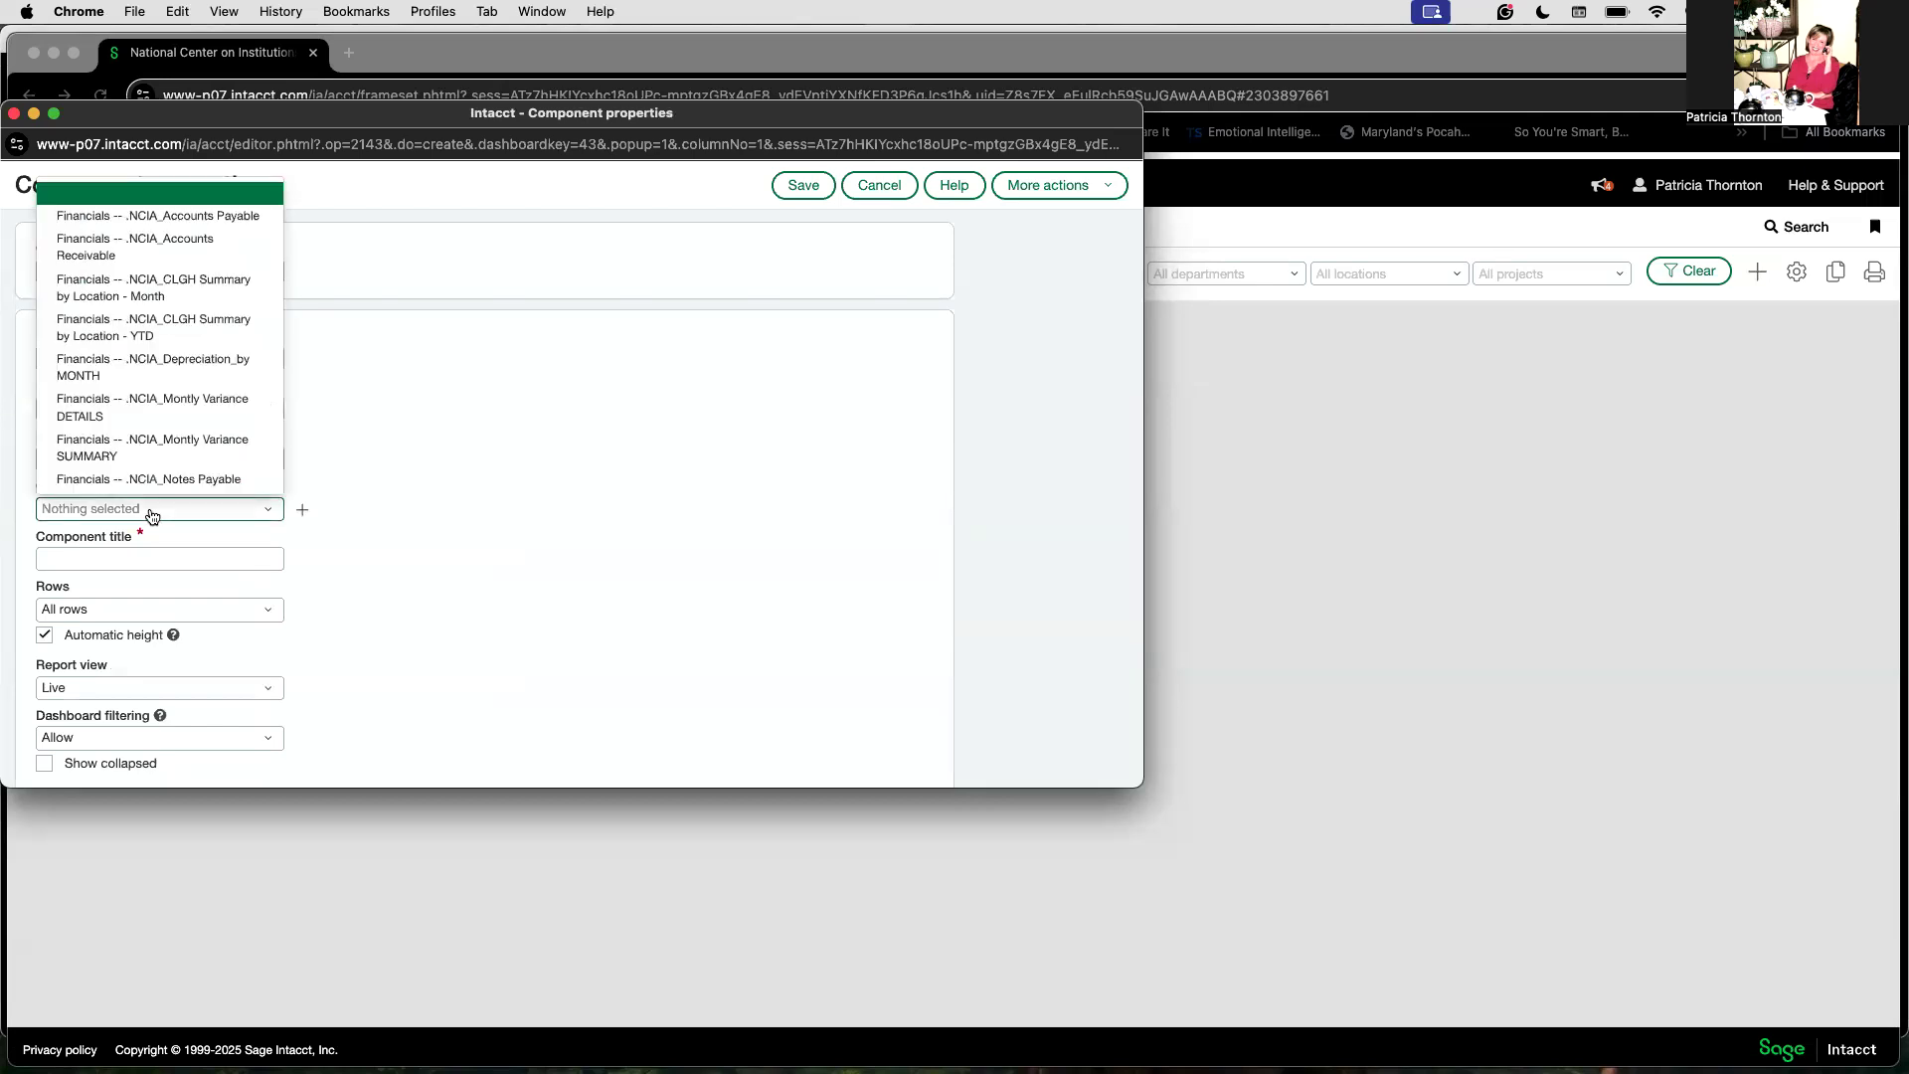
scroll(185, 392, "down", 3)
left_click(191, 397)
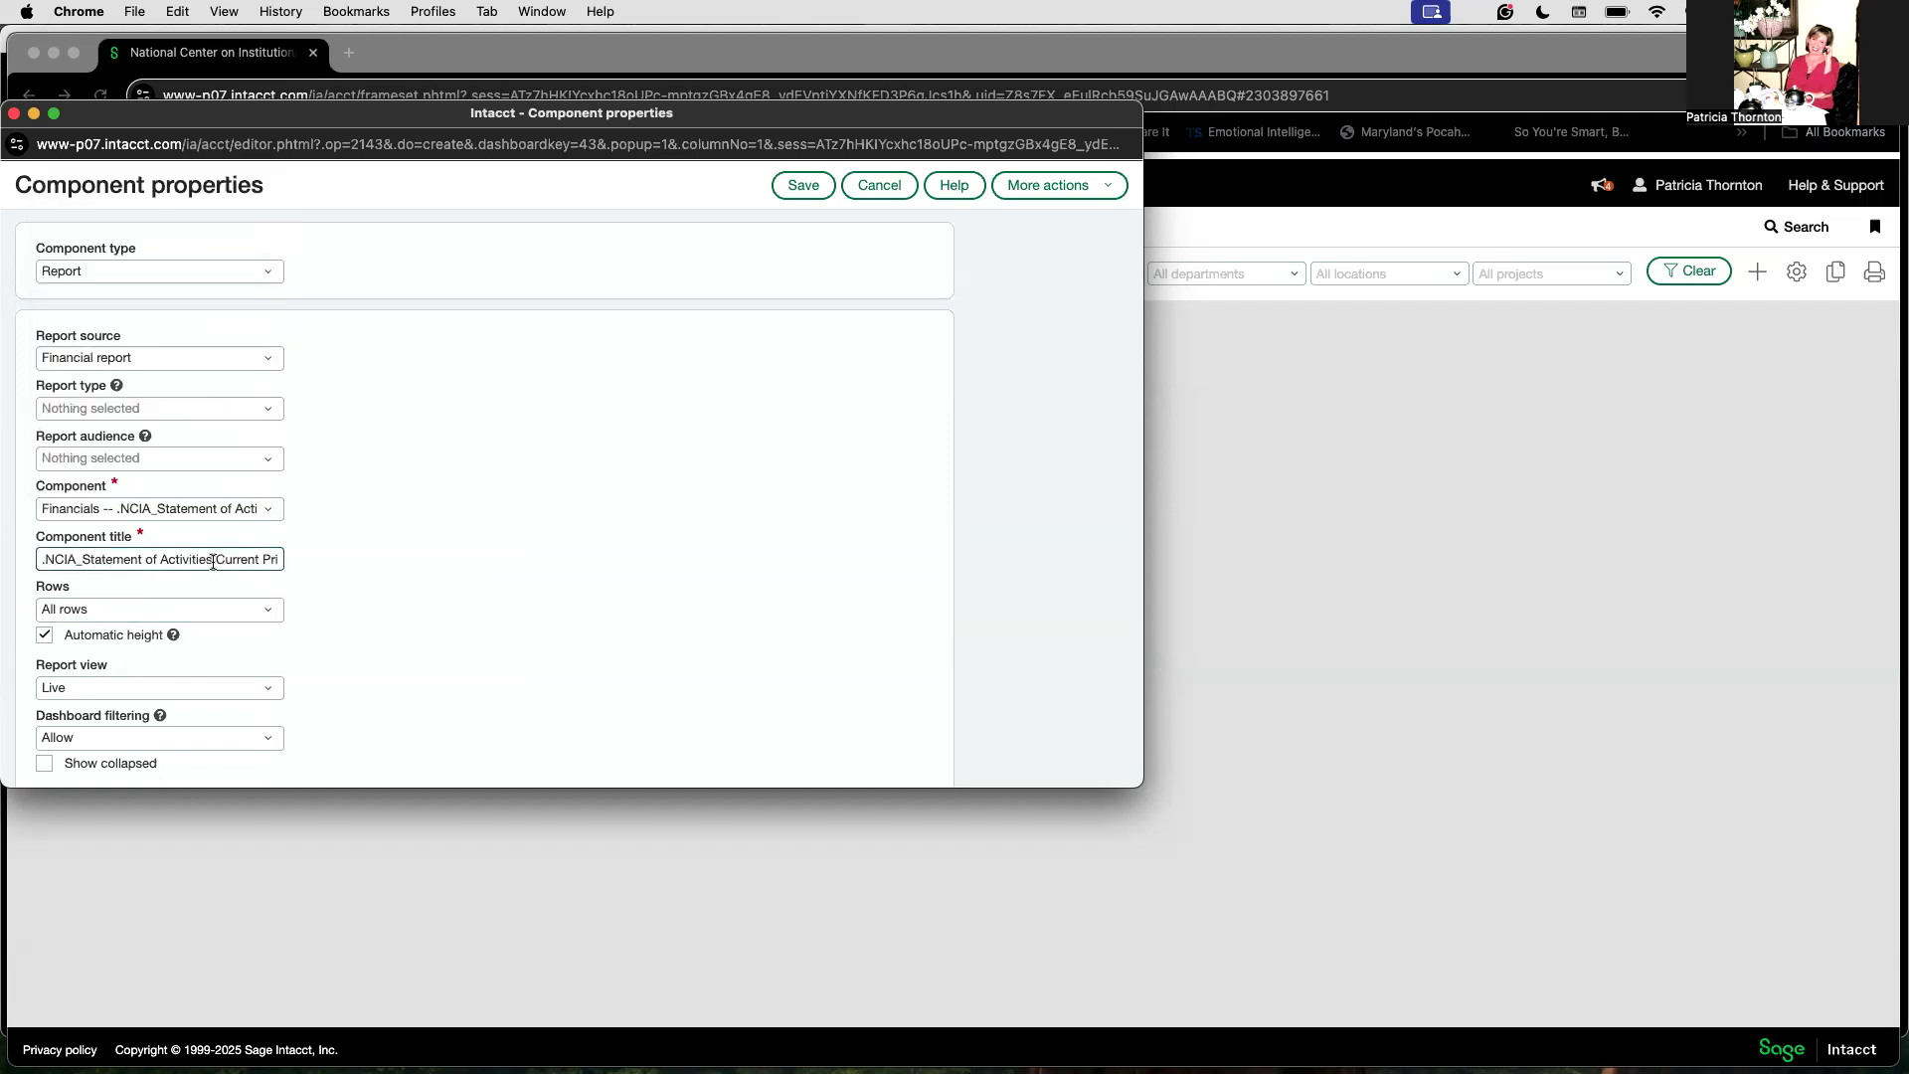
Step: Set the component title to SOA Current Prior Years. and save the component
left_click_drag(212, 560, 20, 550)
type("SOA")
left_click(802, 188)
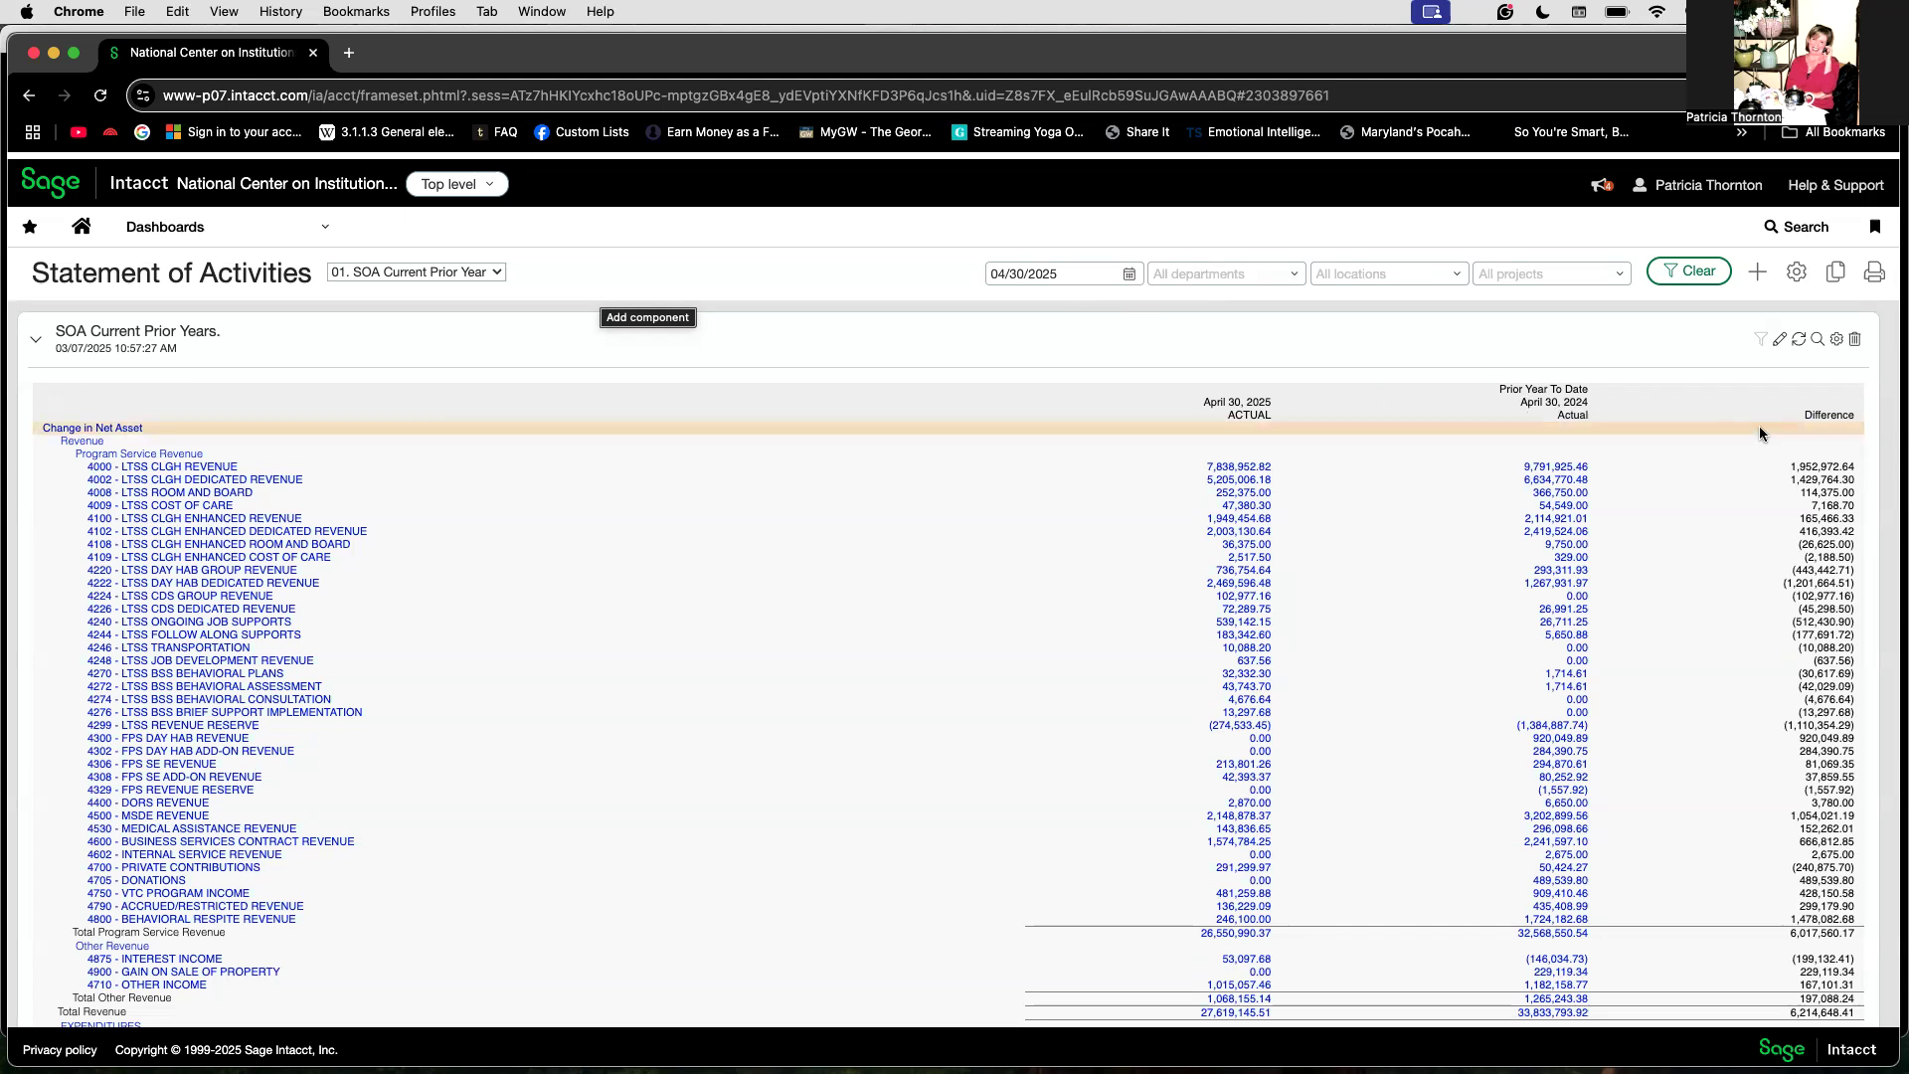
Step: Set the dashboard's as-of date to 05/31/2025 and apply it
left_click(1127, 276)
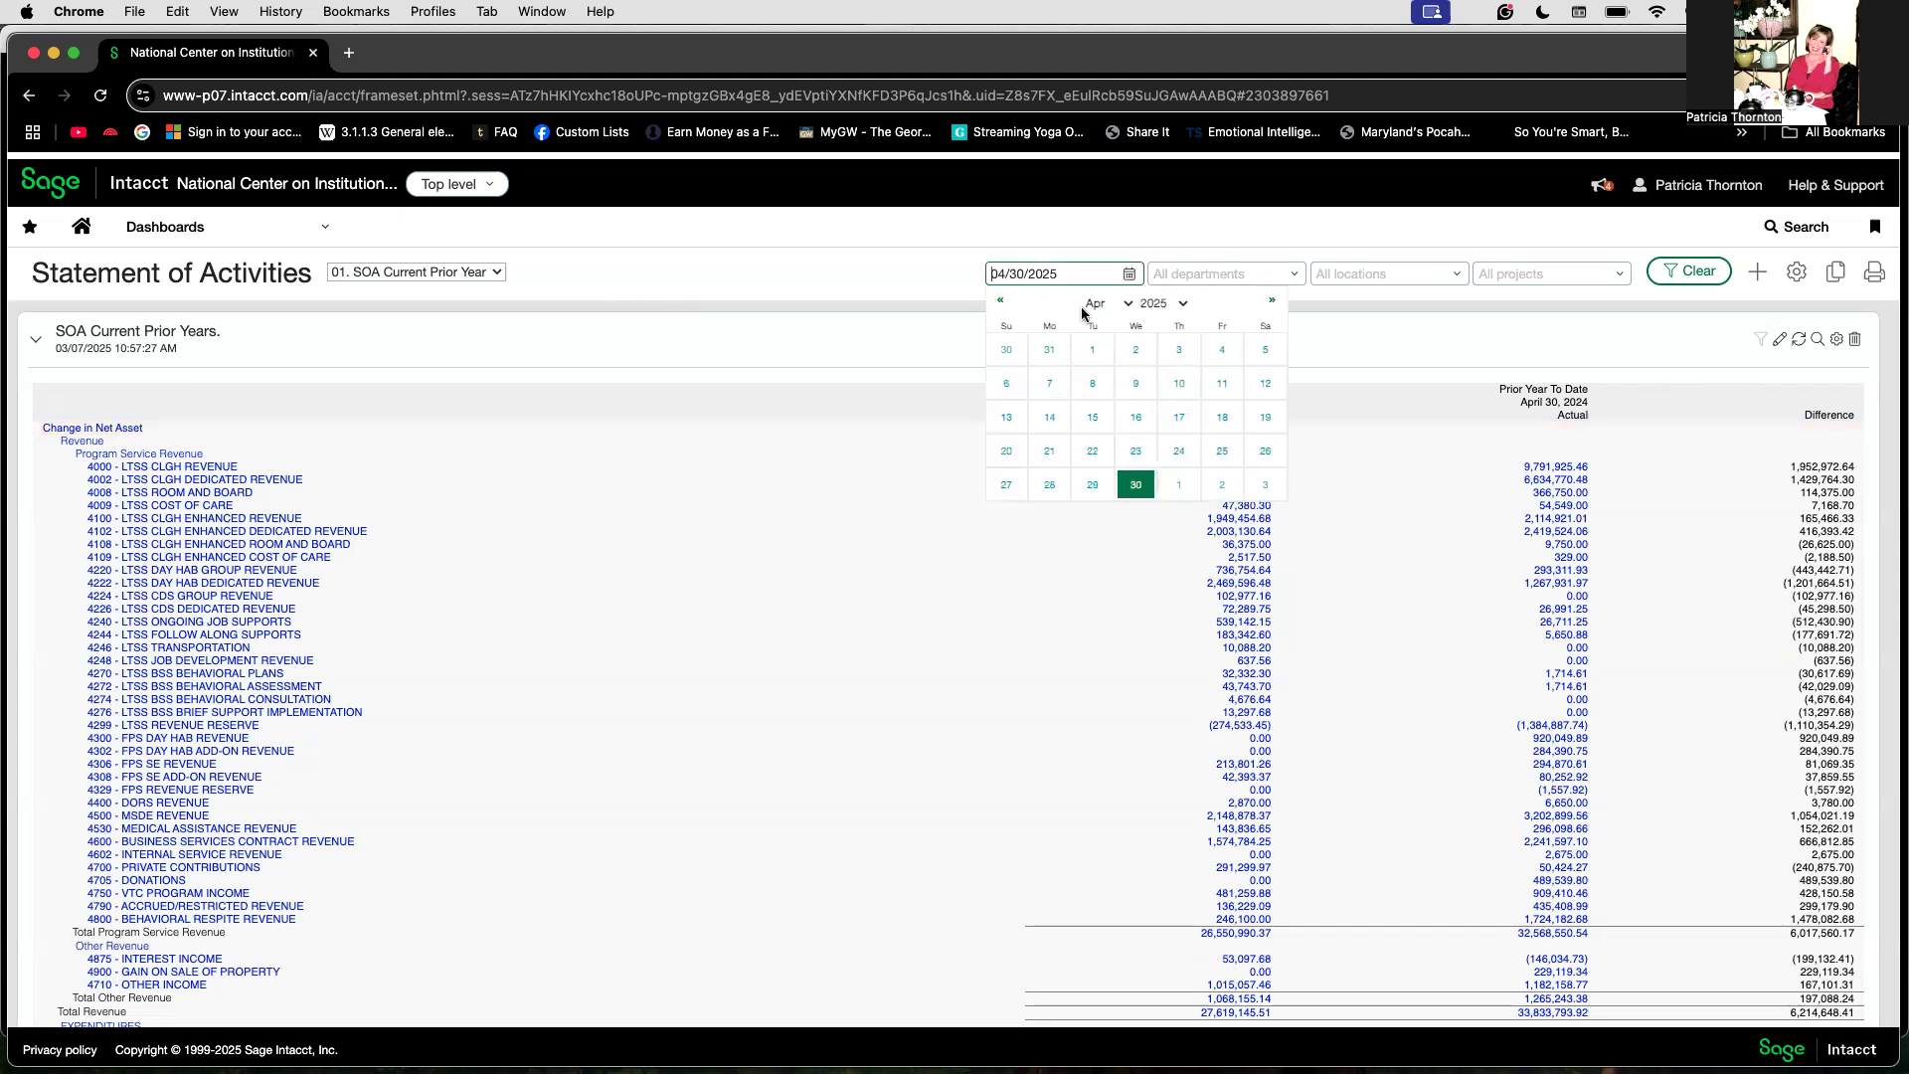
left_click(1271, 303)
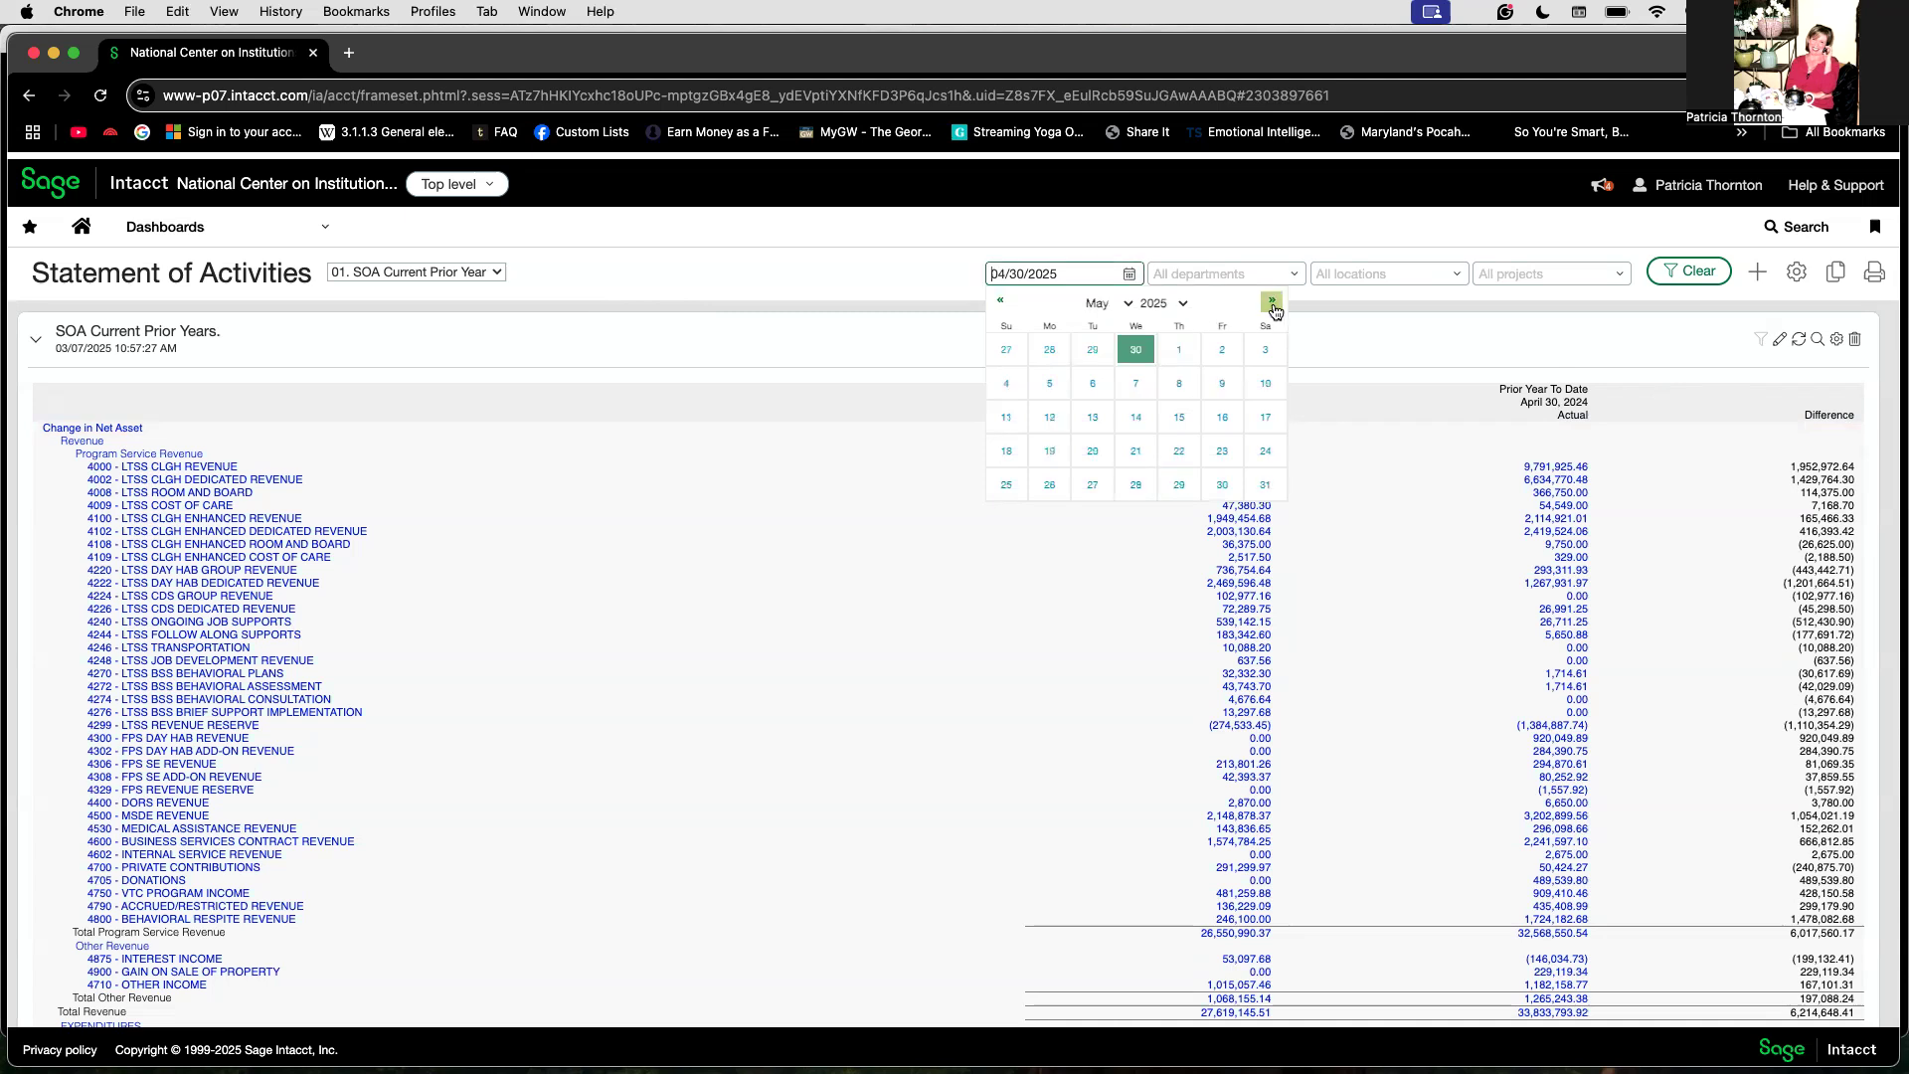
left_click(1265, 484)
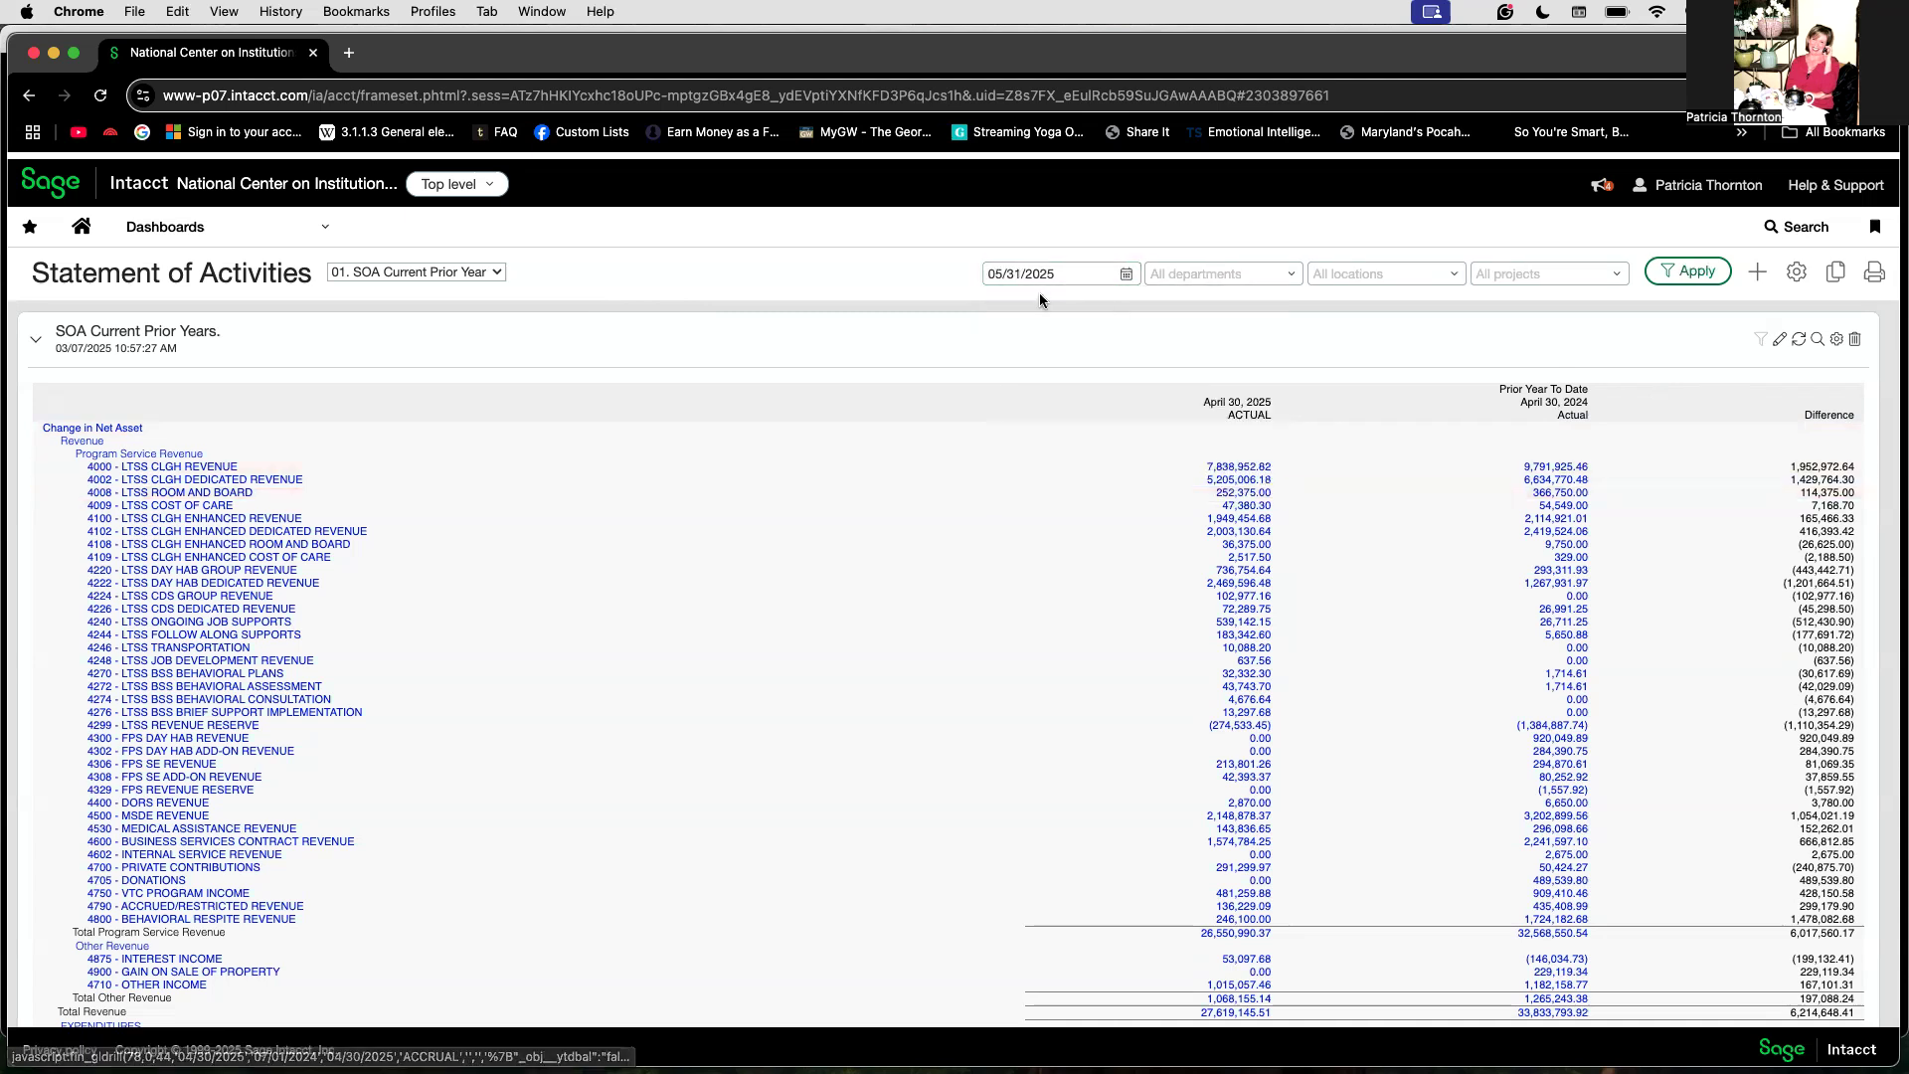
left_click(1696, 271)
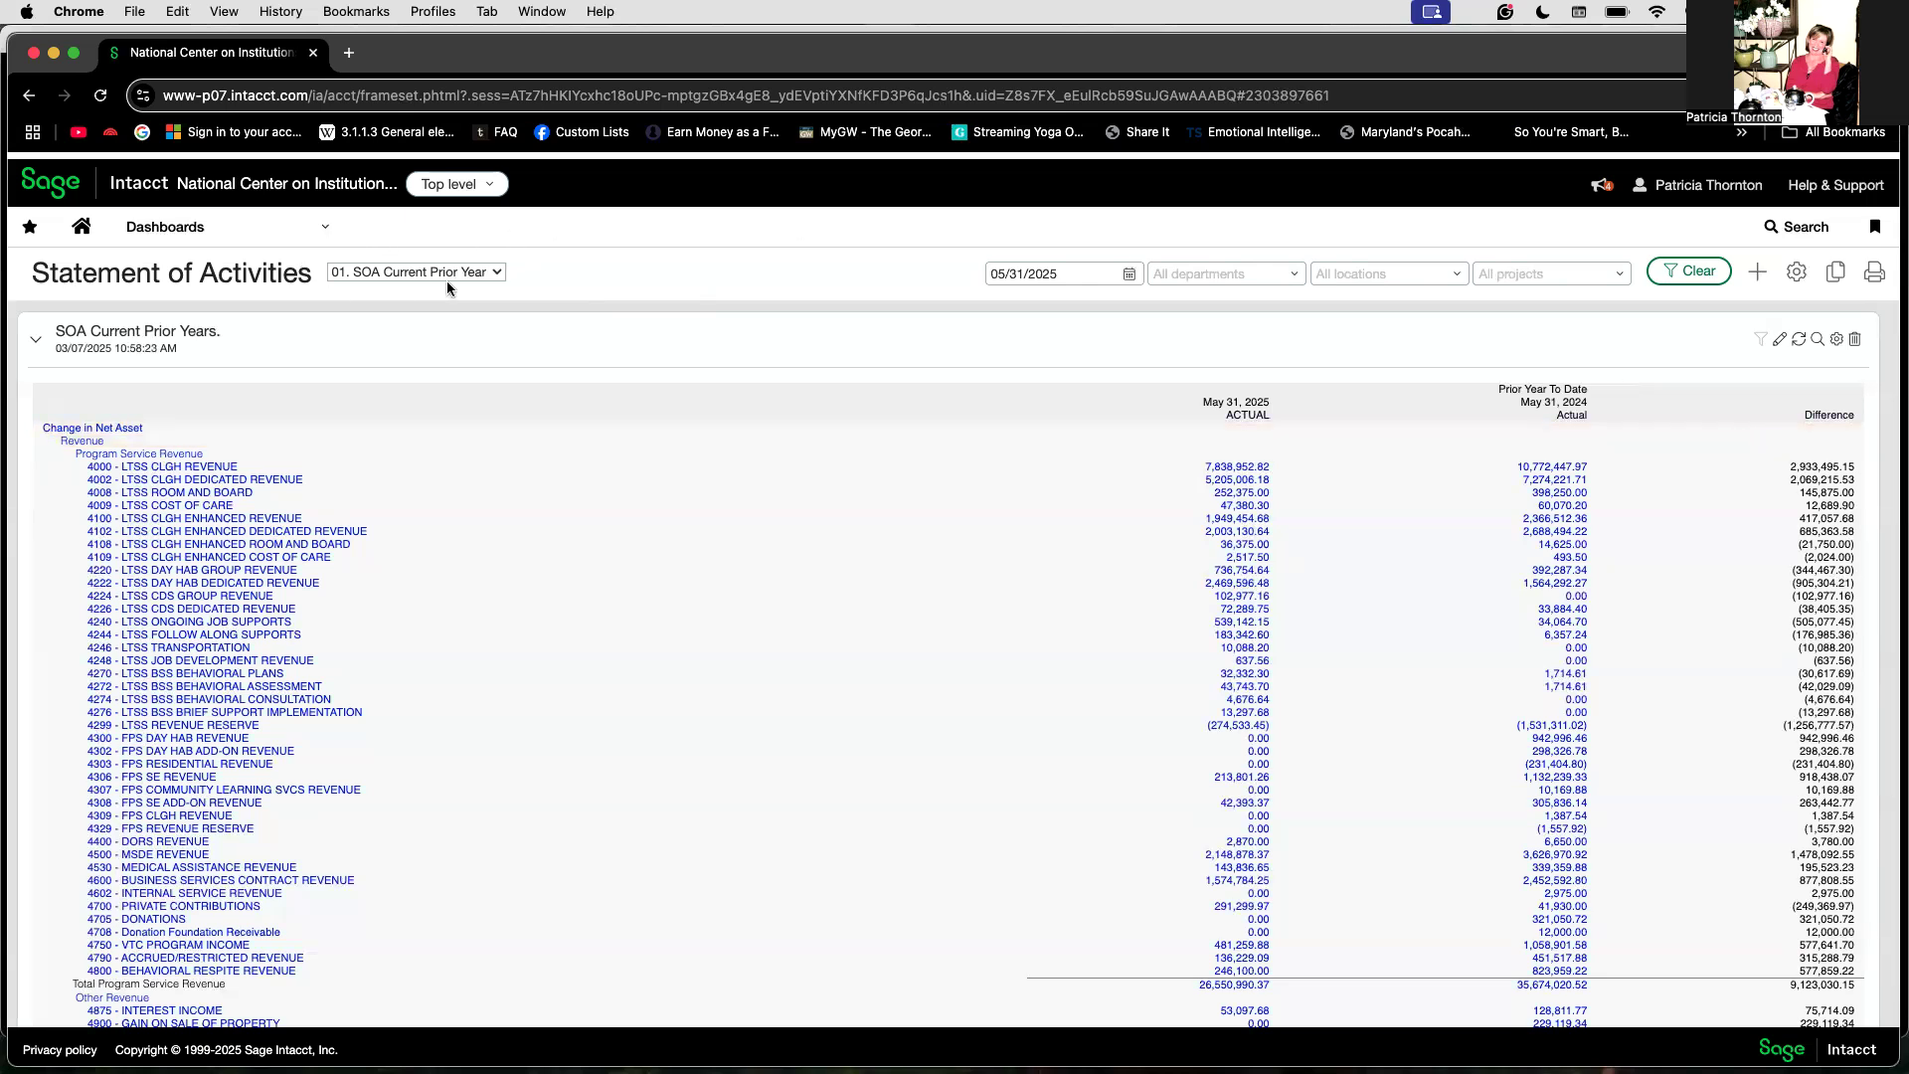
left_click(497, 271)
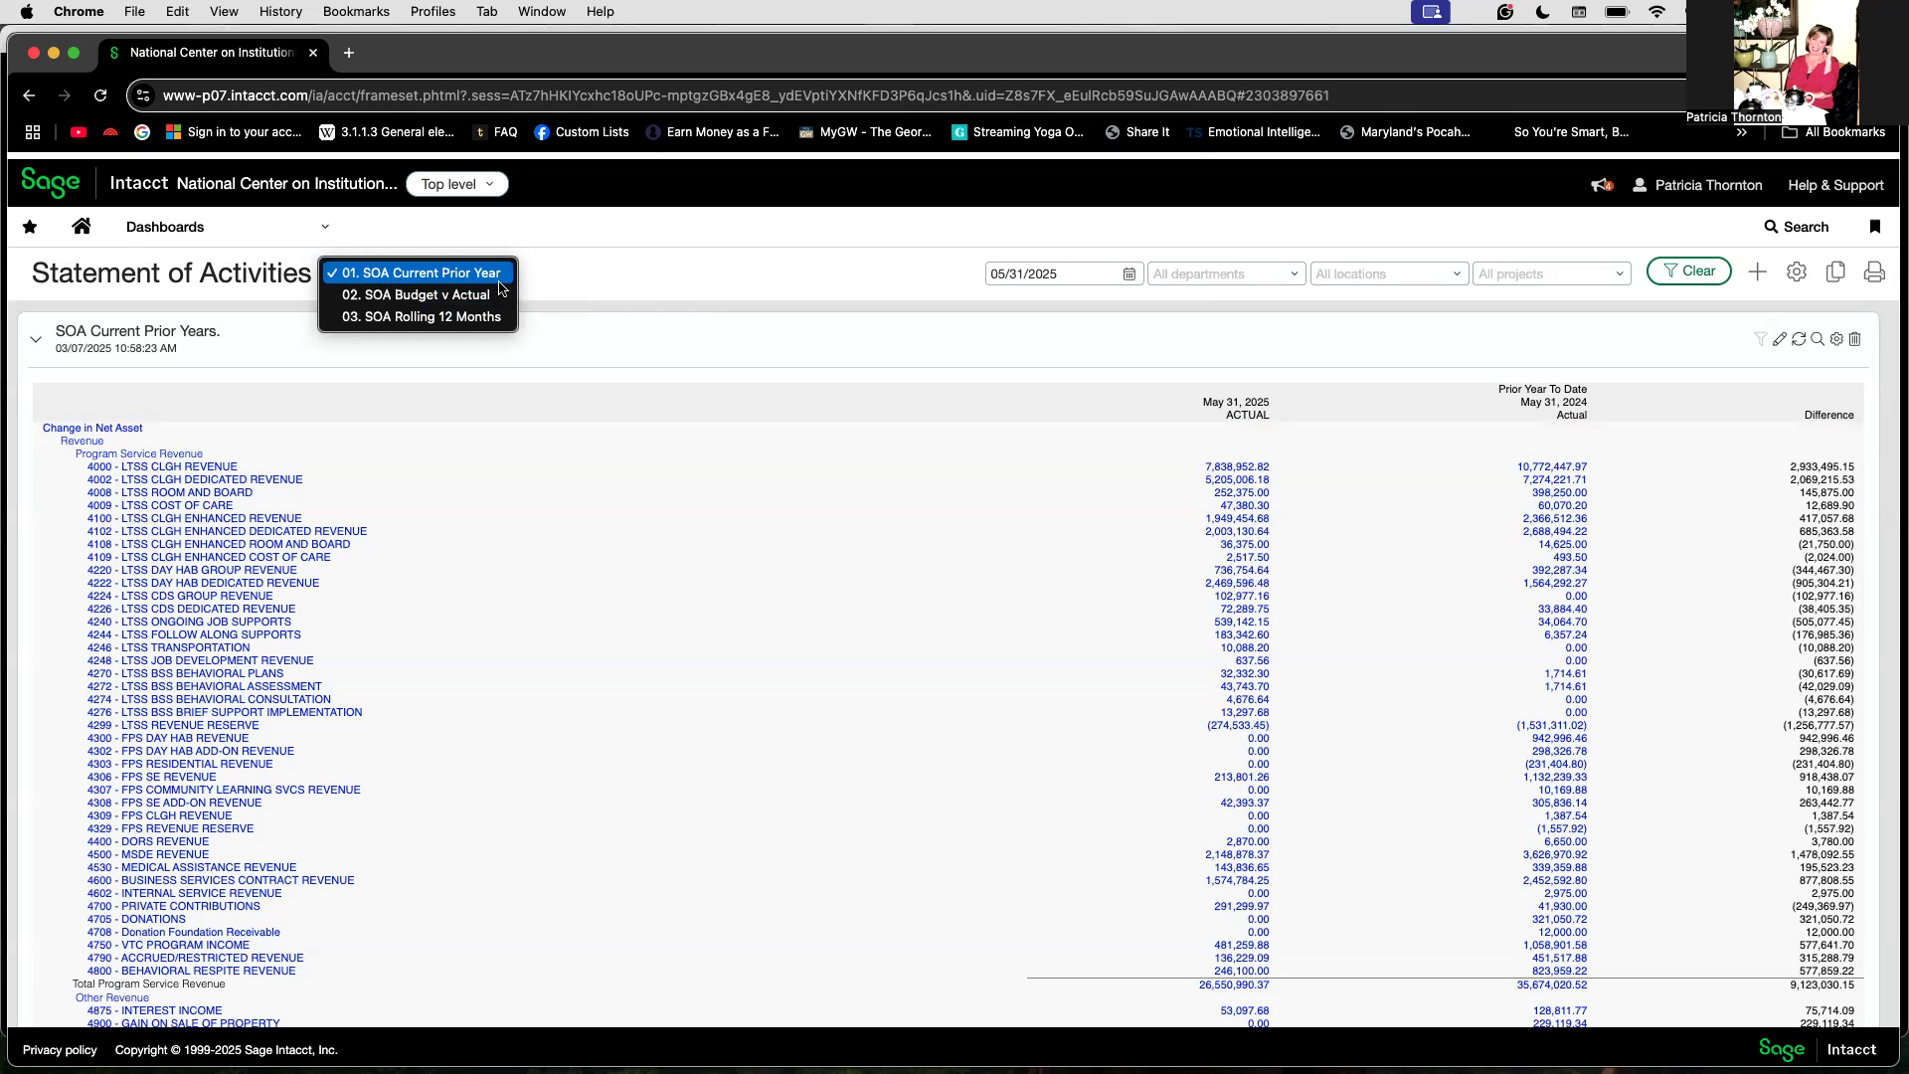
left_click(641, 525)
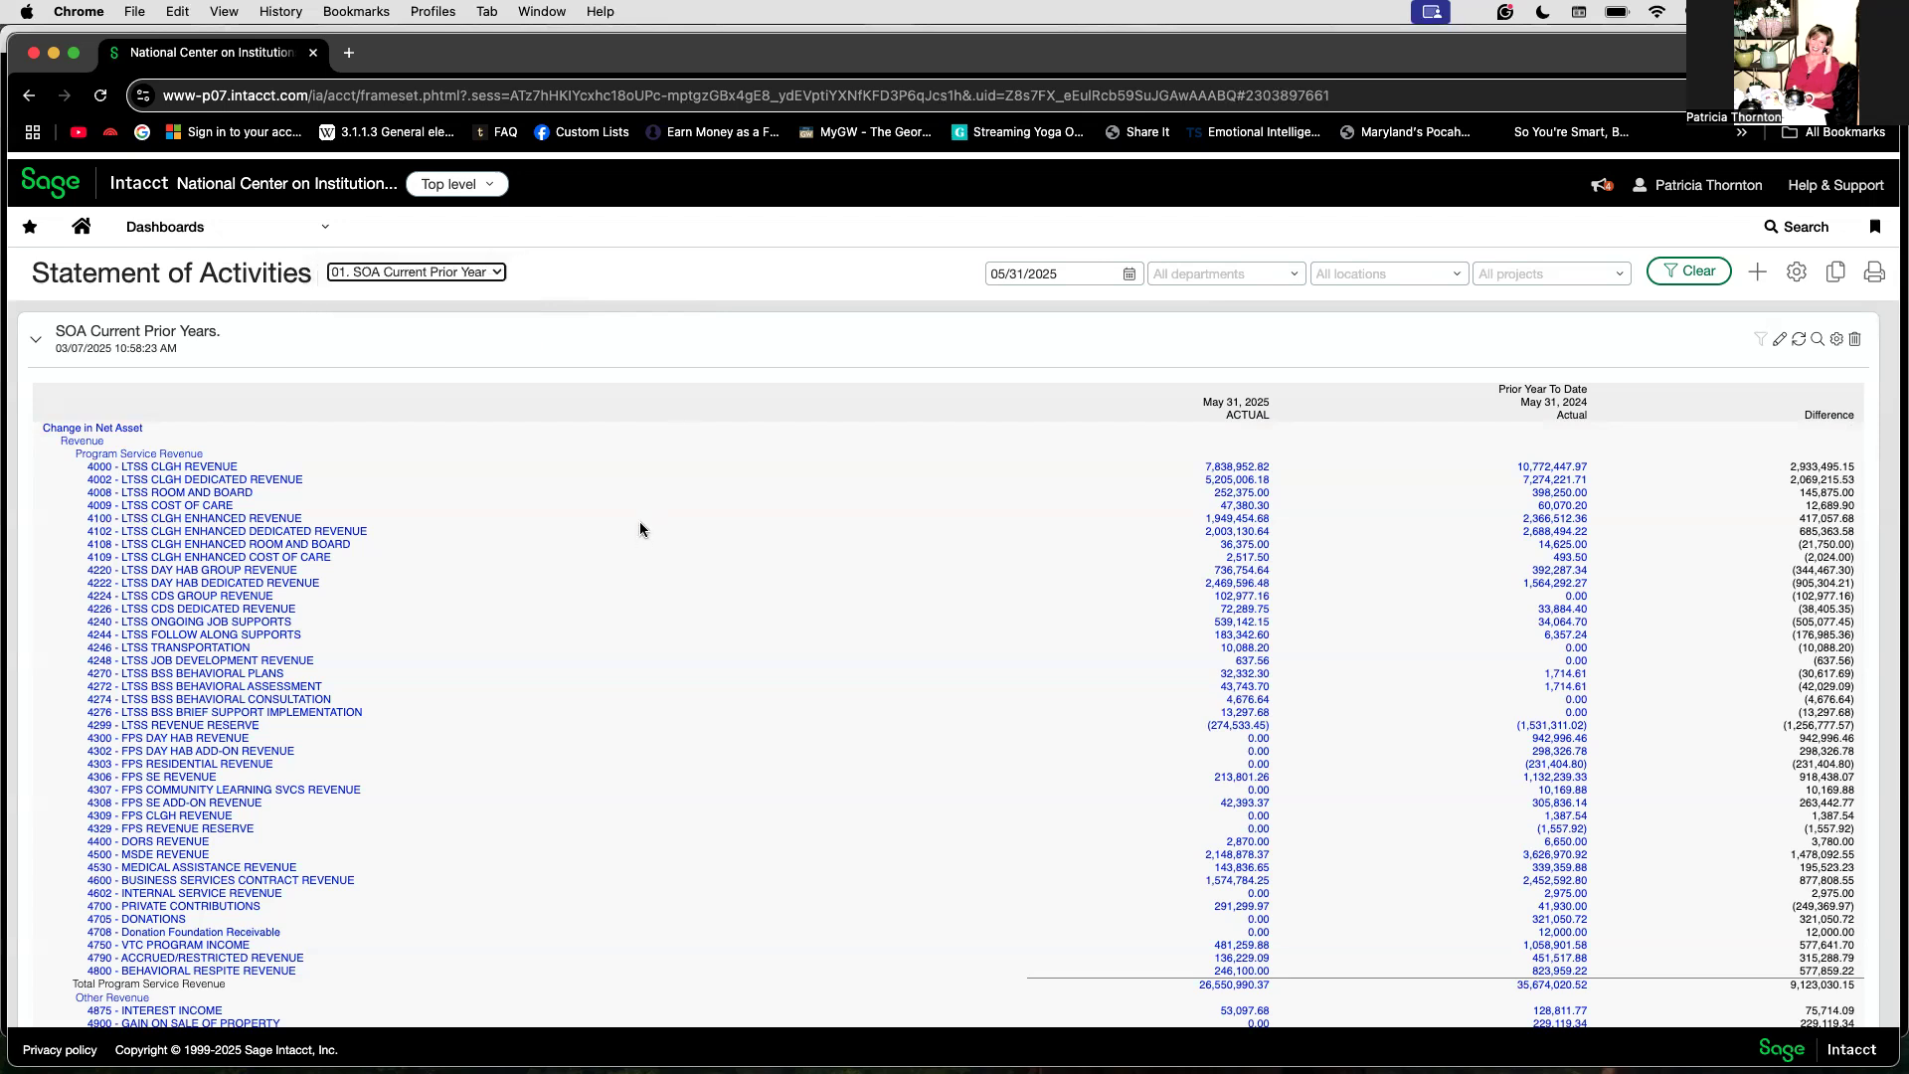